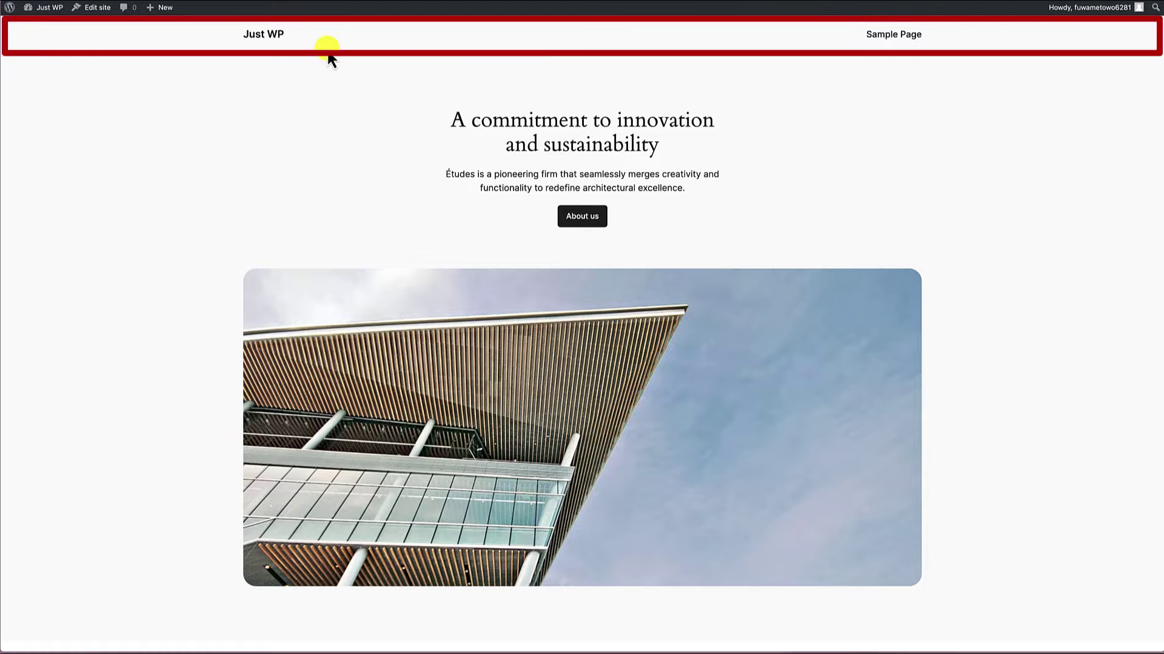
# Look over the live homepage from header to footer and open its template in the site editor
pyautogui.scroll(-20, 310, 228)
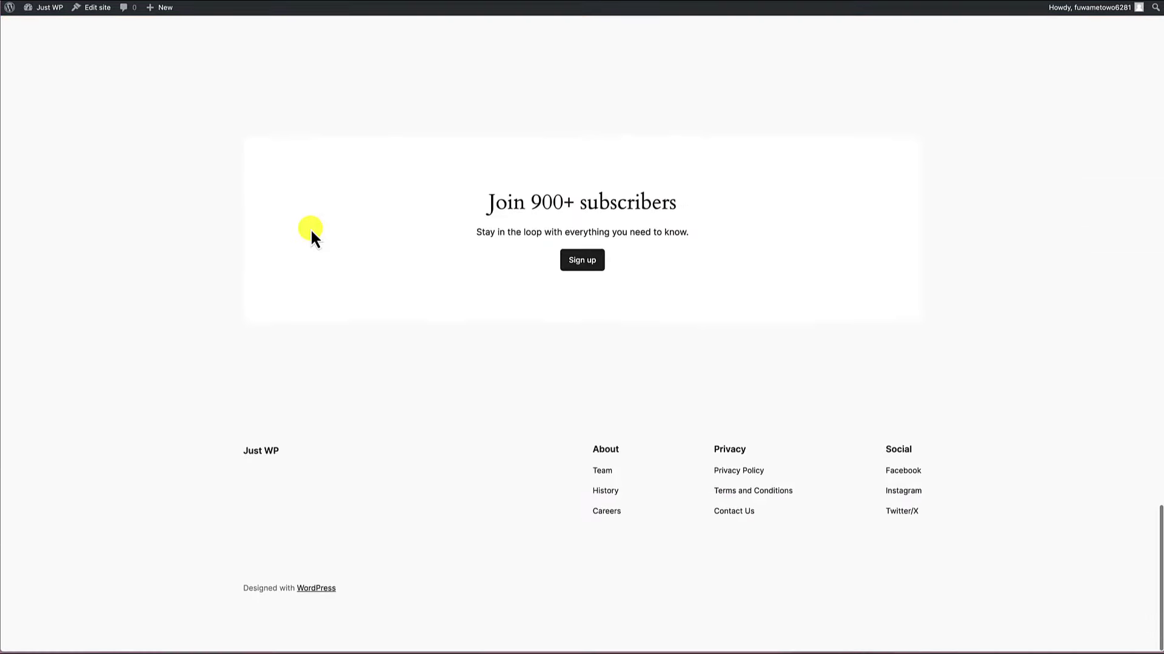
pyautogui.scroll(15, 430, 490)
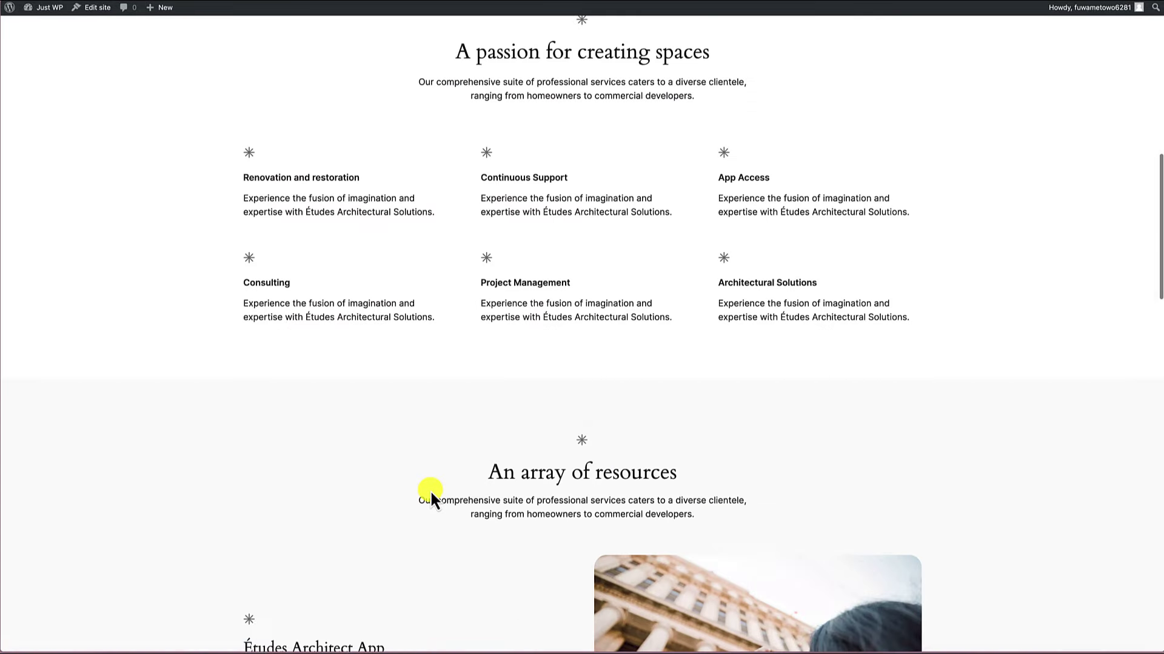
pyautogui.scroll(10, 430, 490)
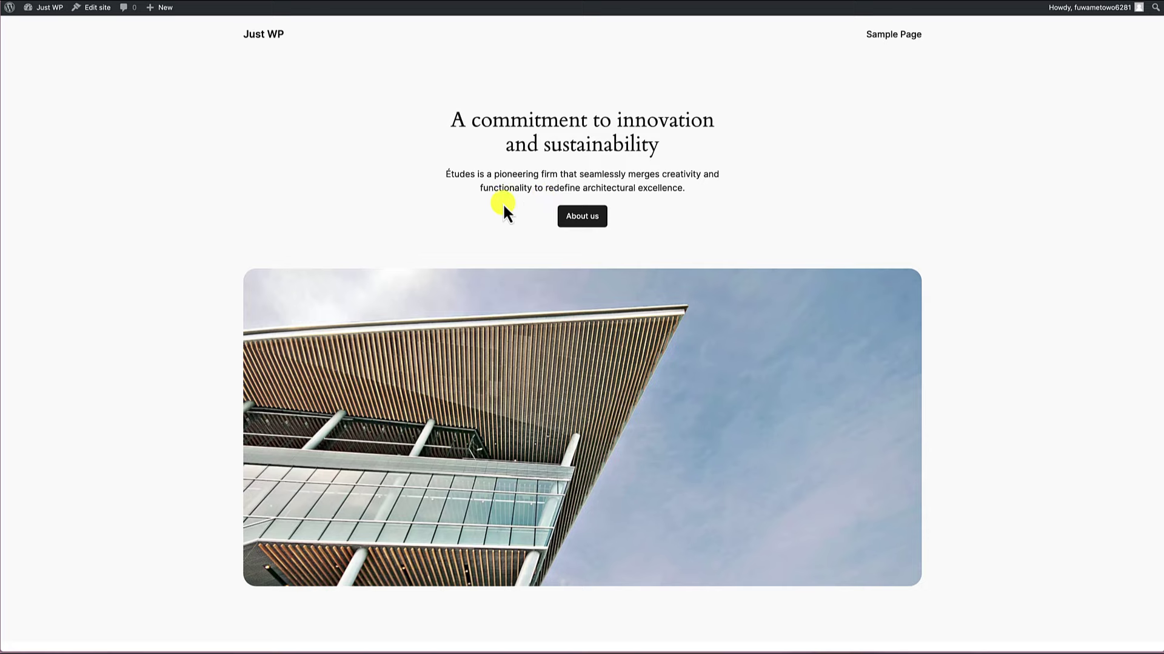
pyautogui.click(101, 11)
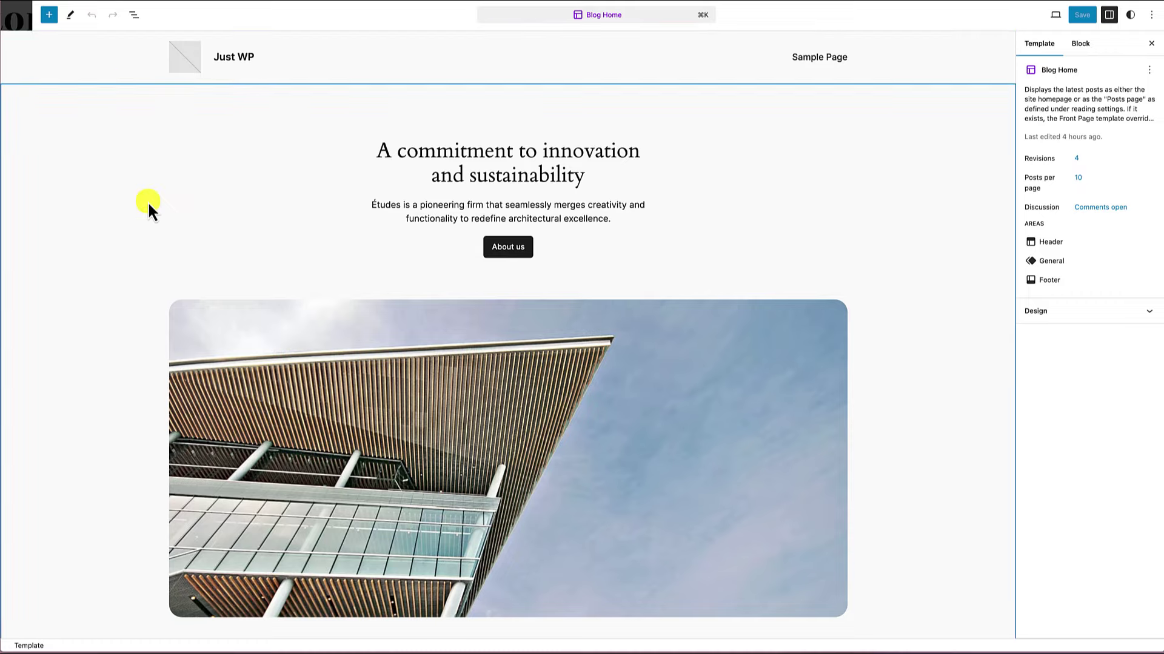
# Inspect the Team, Privacy Policy, Facebook, Instagram, Terms and Conditions and Contact Us links in the template's footer
pyautogui.scroll(-15, 148, 200)
pyautogui.scroll(-15, 148, 201)
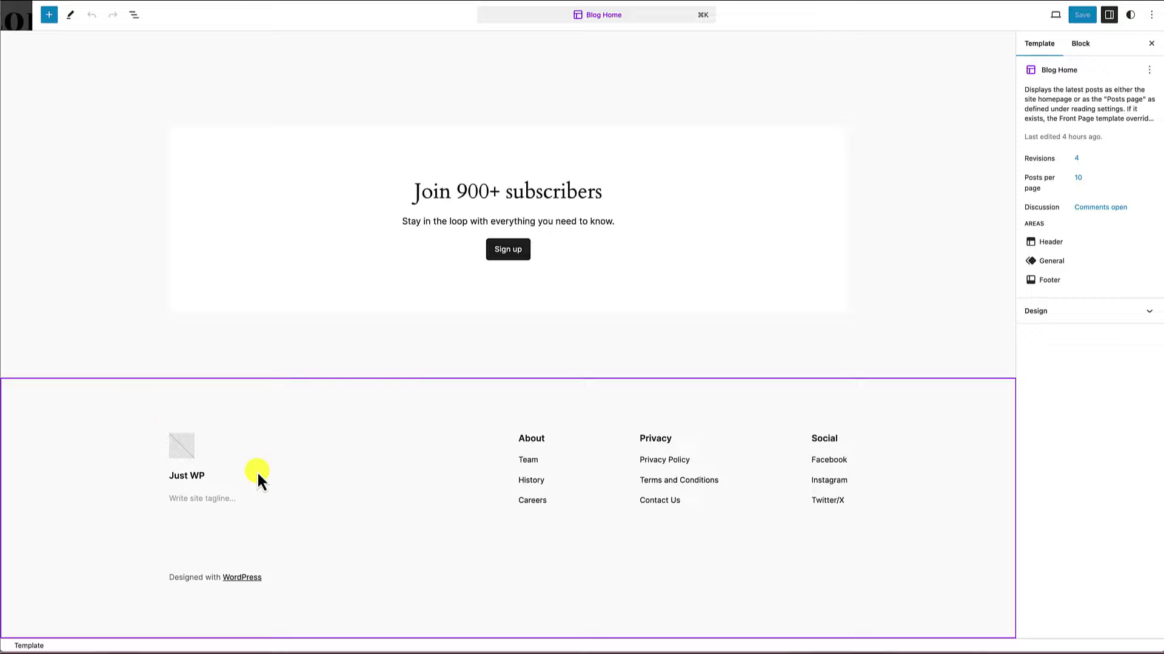
pyautogui.click(527, 461)
pyautogui.click(654, 459)
pyautogui.click(814, 461)
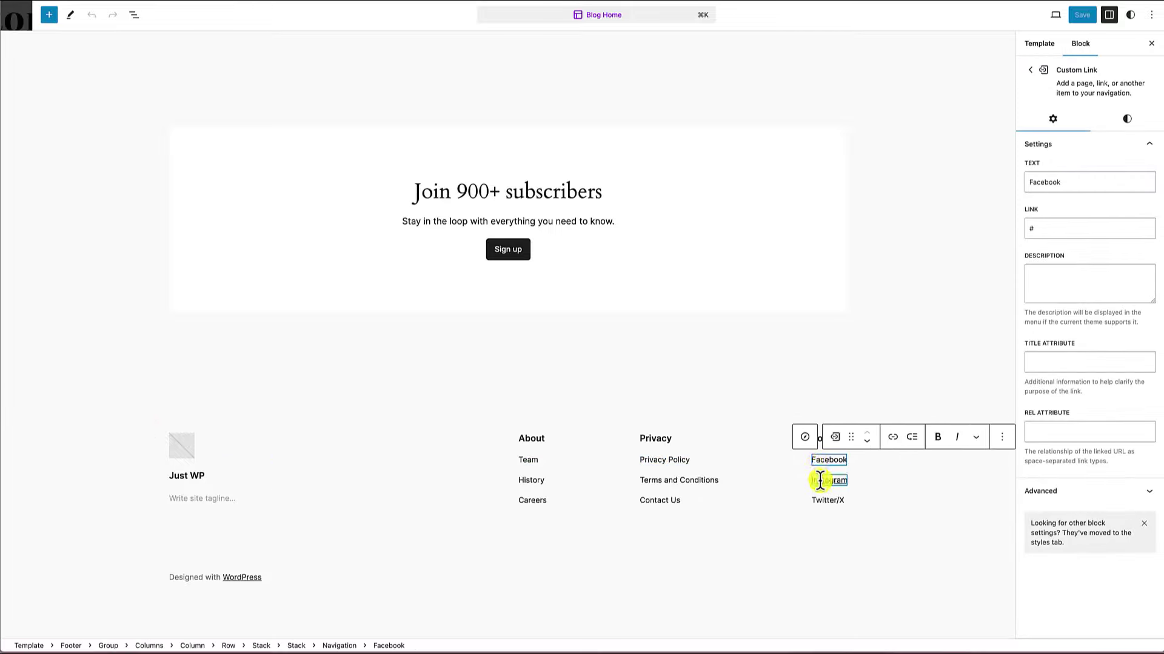
pyautogui.click(818, 480)
pyautogui.click(692, 481)
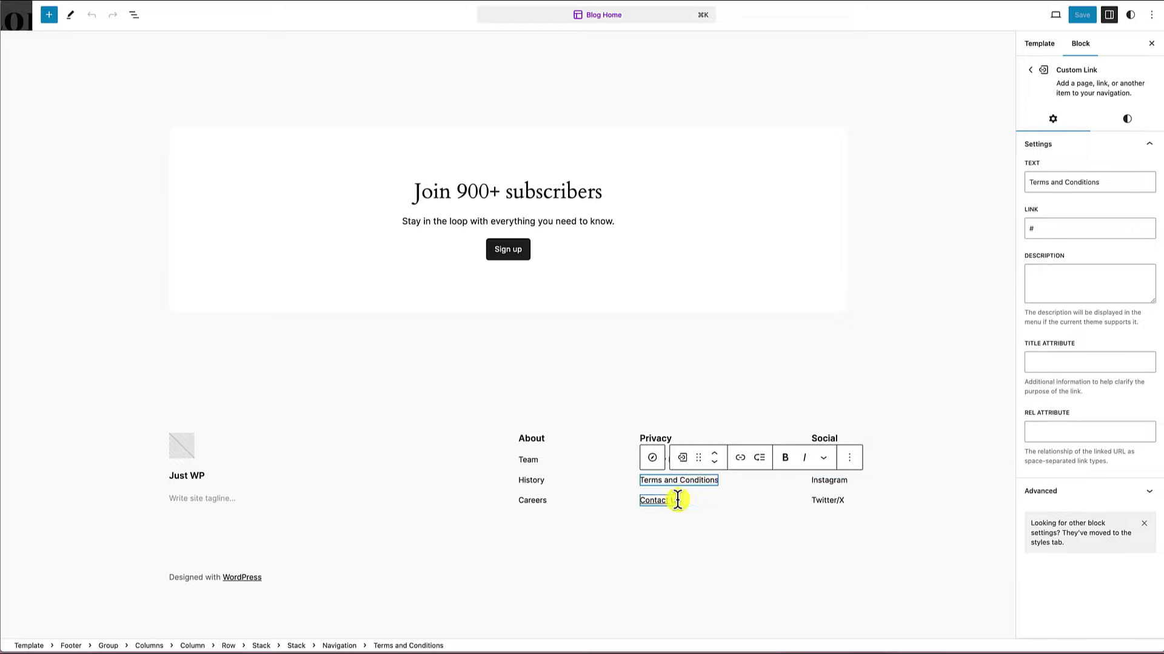
pyautogui.click(673, 500)
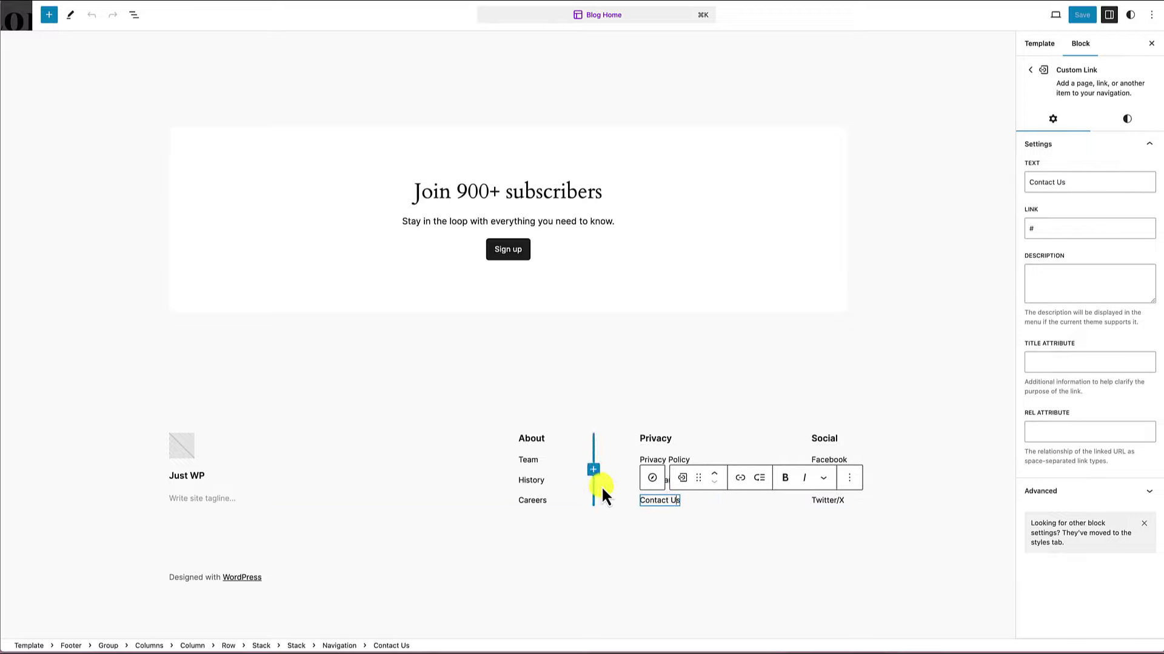
# Inspect the block settings of the hero section's group, and show the Blog Home template's own settings
pyautogui.scroll(10, 619, 381)
pyautogui.scroll(20, 619, 382)
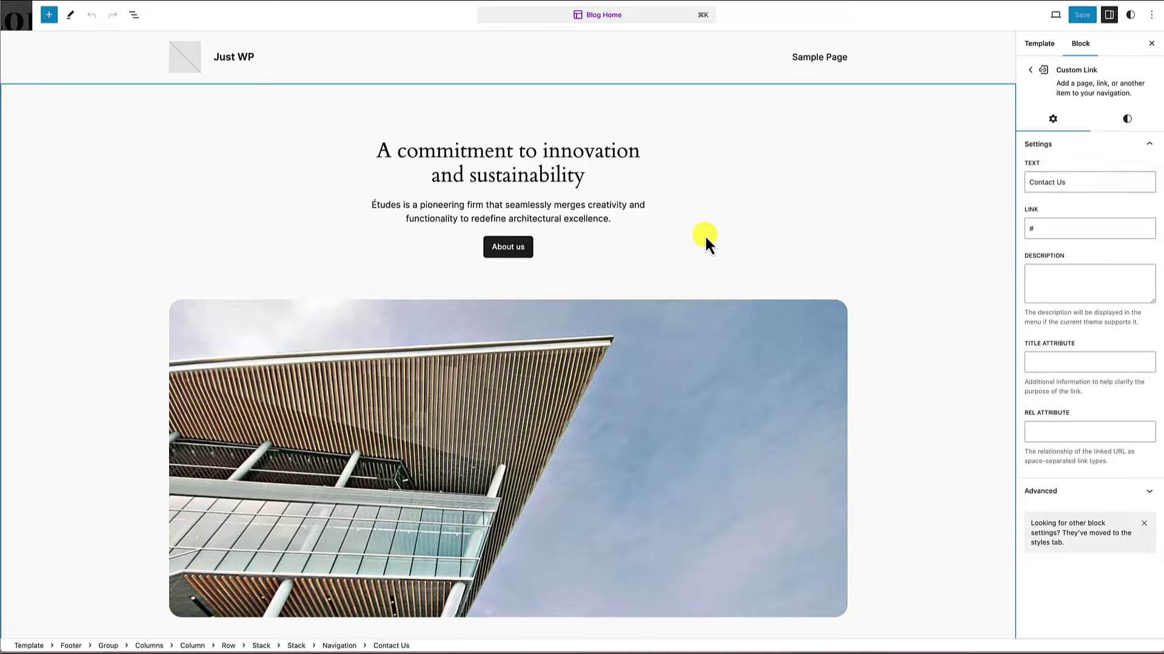
pyautogui.click(726, 208)
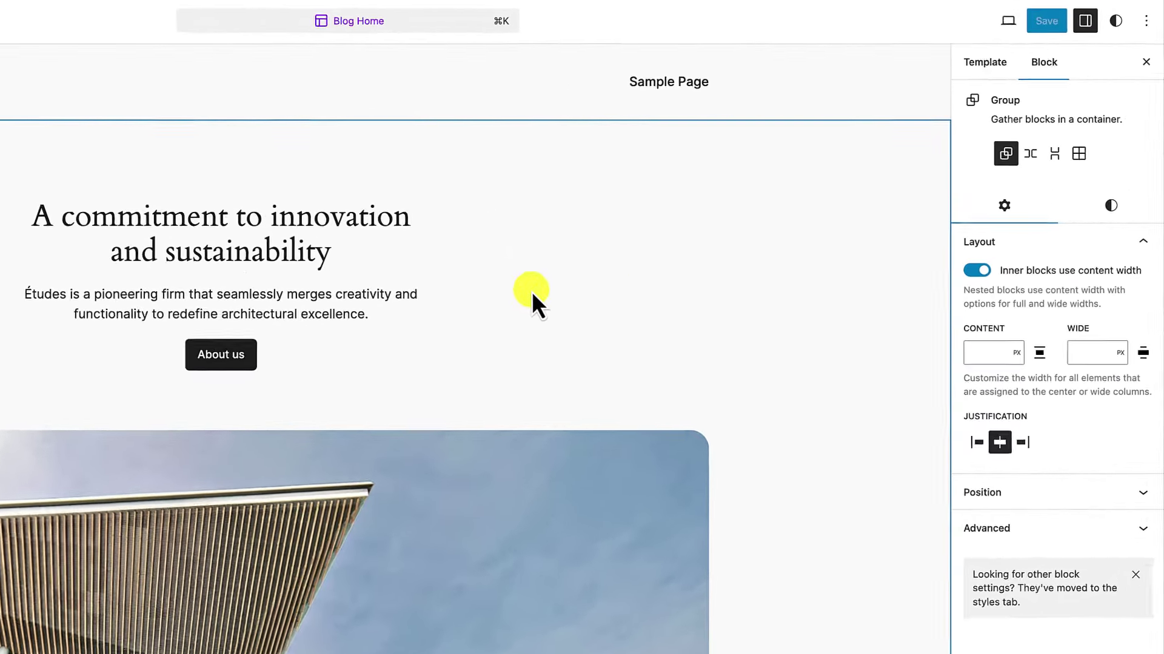
pyautogui.click(976, 69)
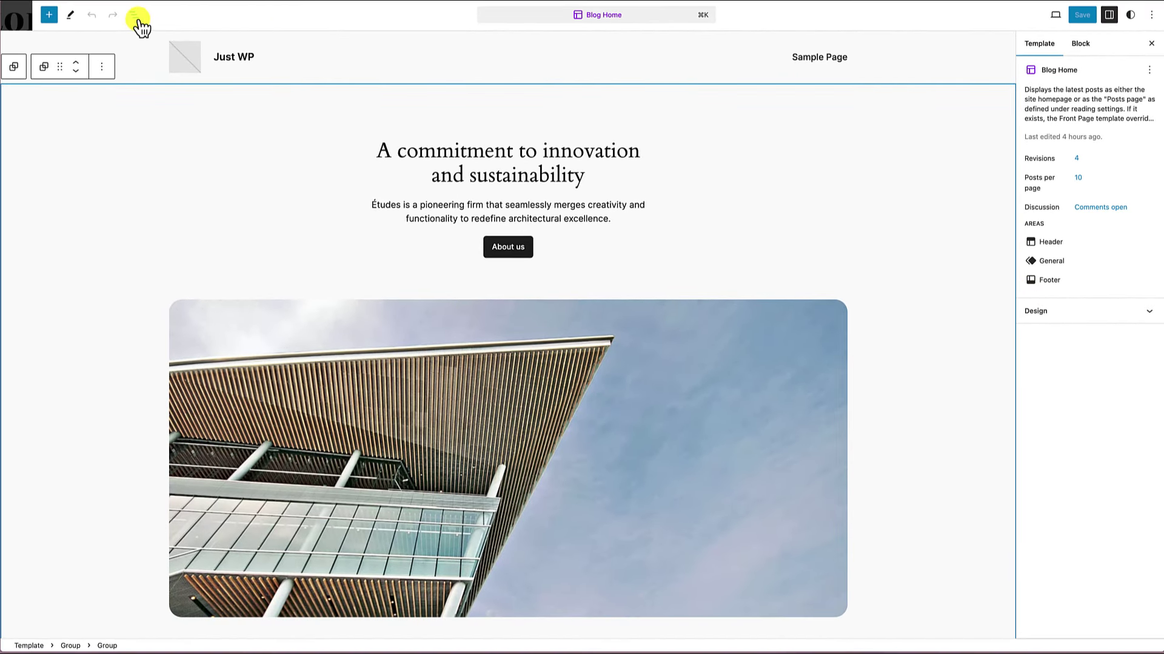
# Review the Blog Home template's block structure in List View, close it and return to the live site
pyautogui.click(135, 19)
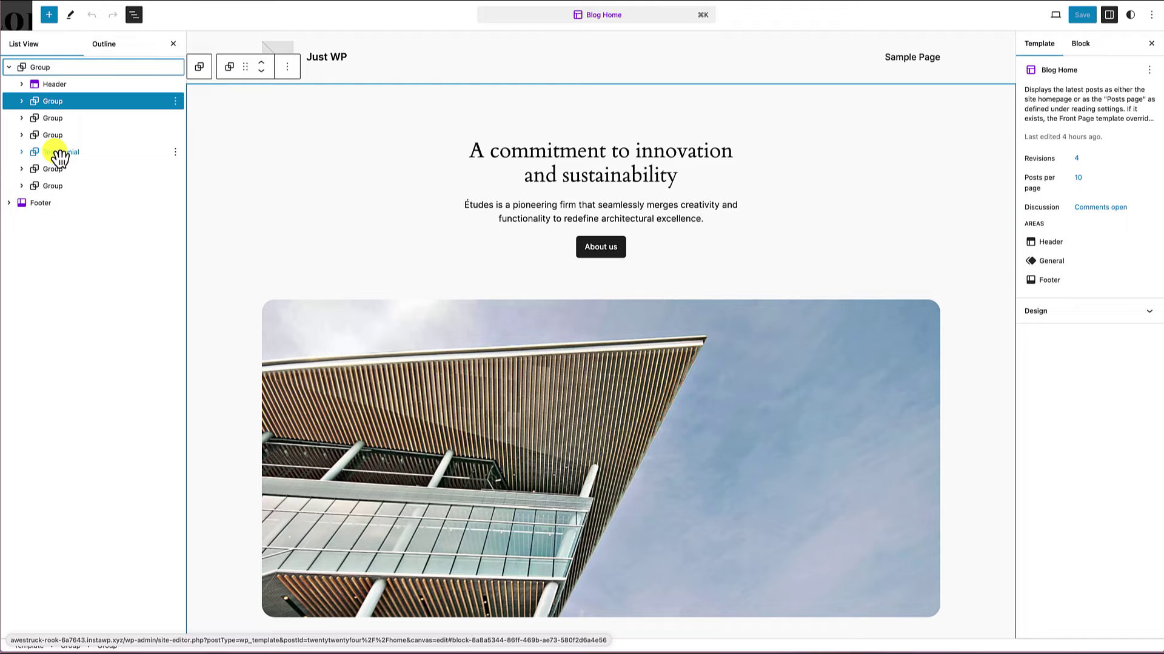
pyautogui.click(175, 44)
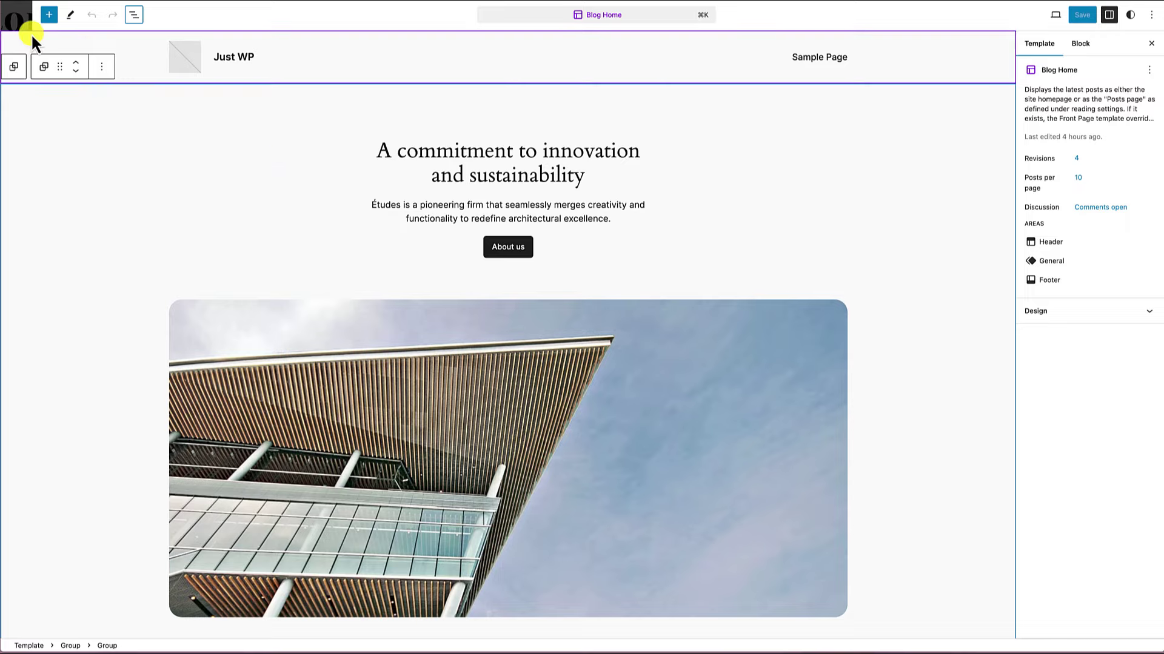
pyautogui.click(19, 18)
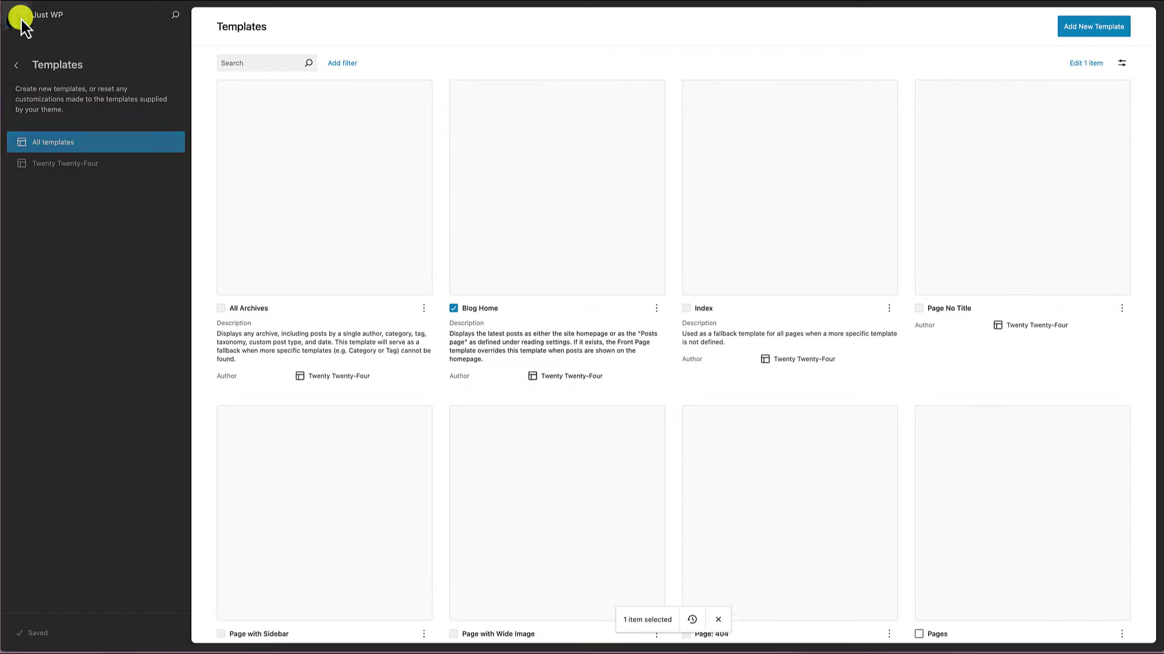
pyautogui.click(54, 13)
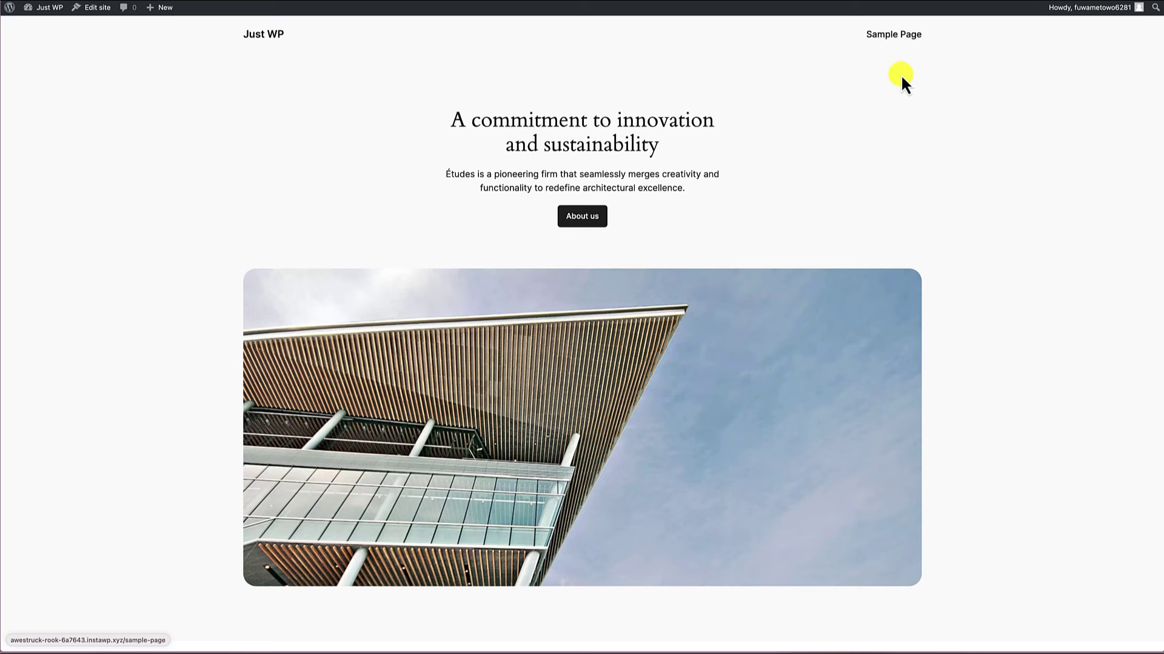
# Open the Sample Page on the live site and look over it down to the footer
pyautogui.click(896, 37)
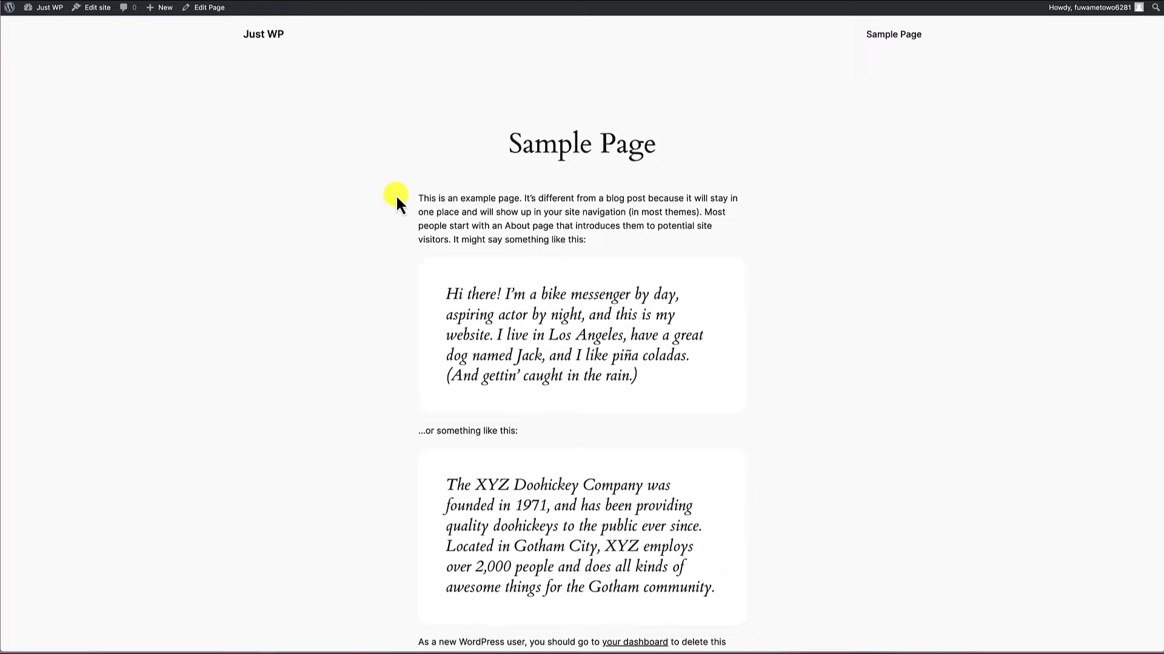
pyautogui.scroll(-5, 396, 194)
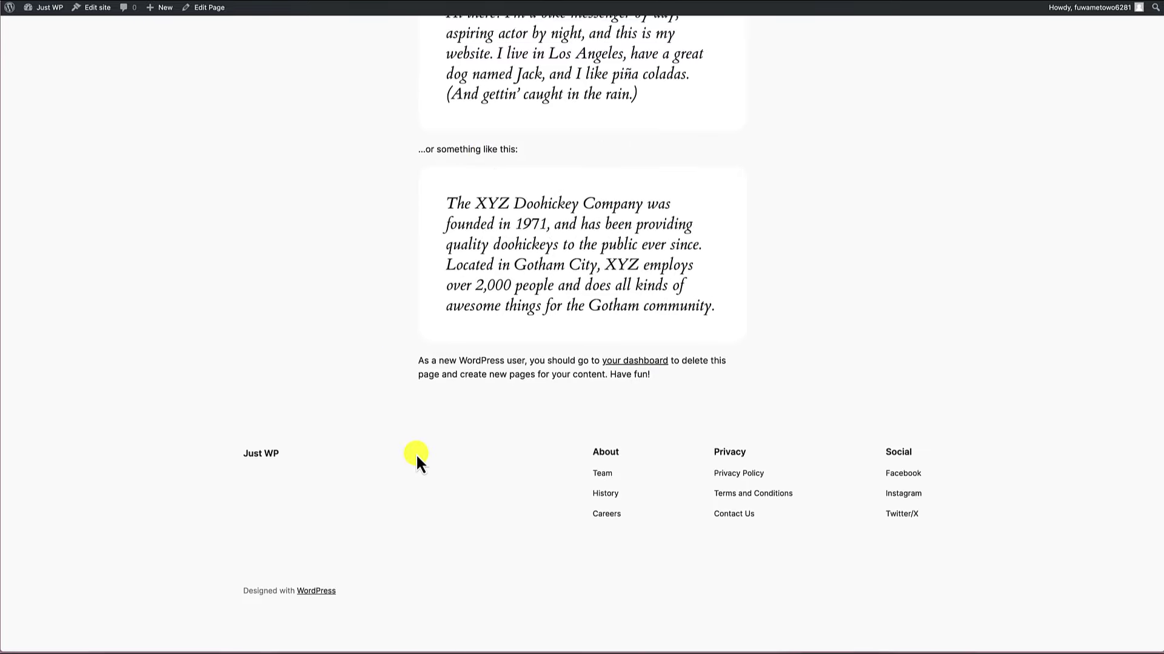
pyautogui.scroll(5, 388, 471)
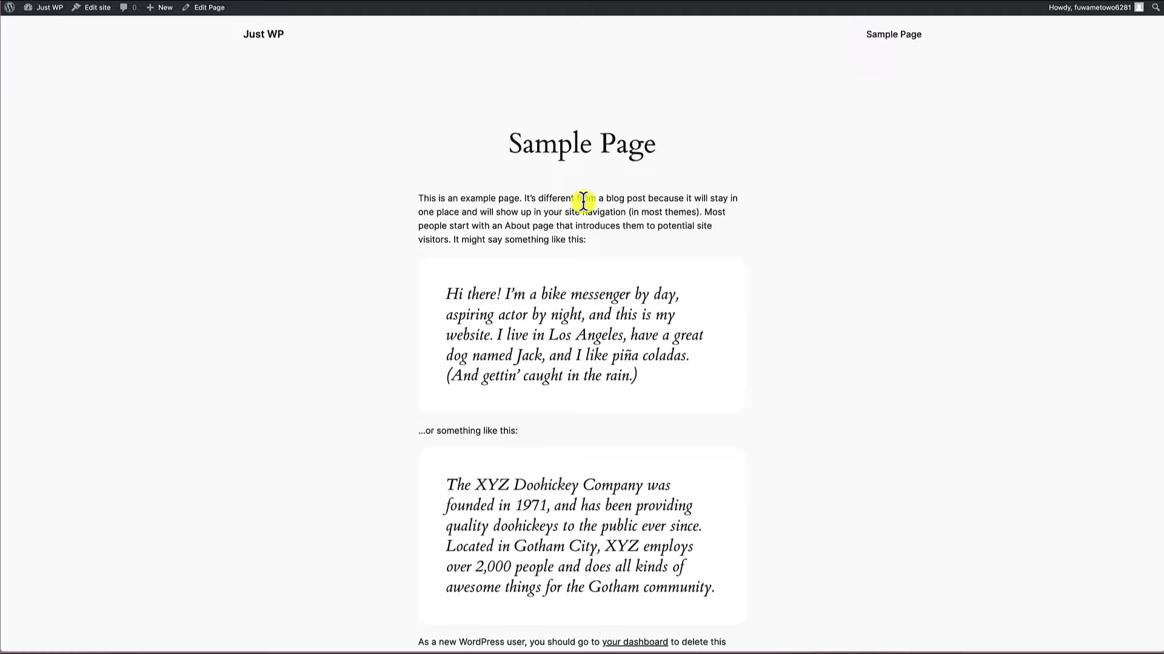
# Open Sample Page for editing, examine its title and content, and go back to the live page
pyautogui.click(213, 8)
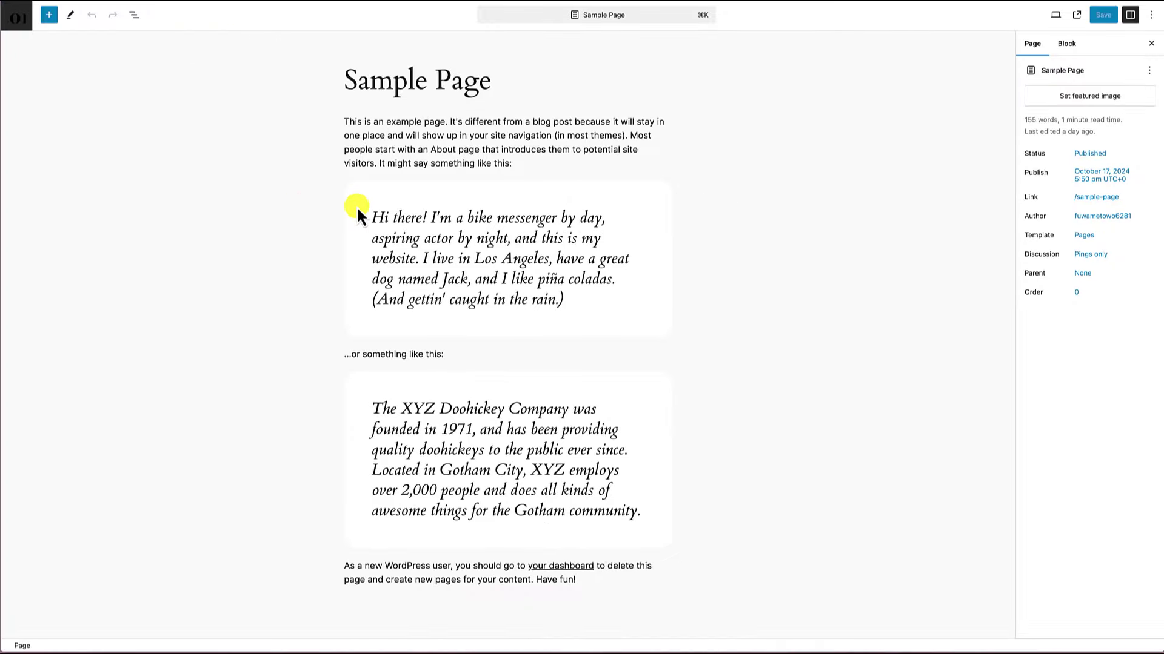
pyautogui.scroll(-3, 319, 101)
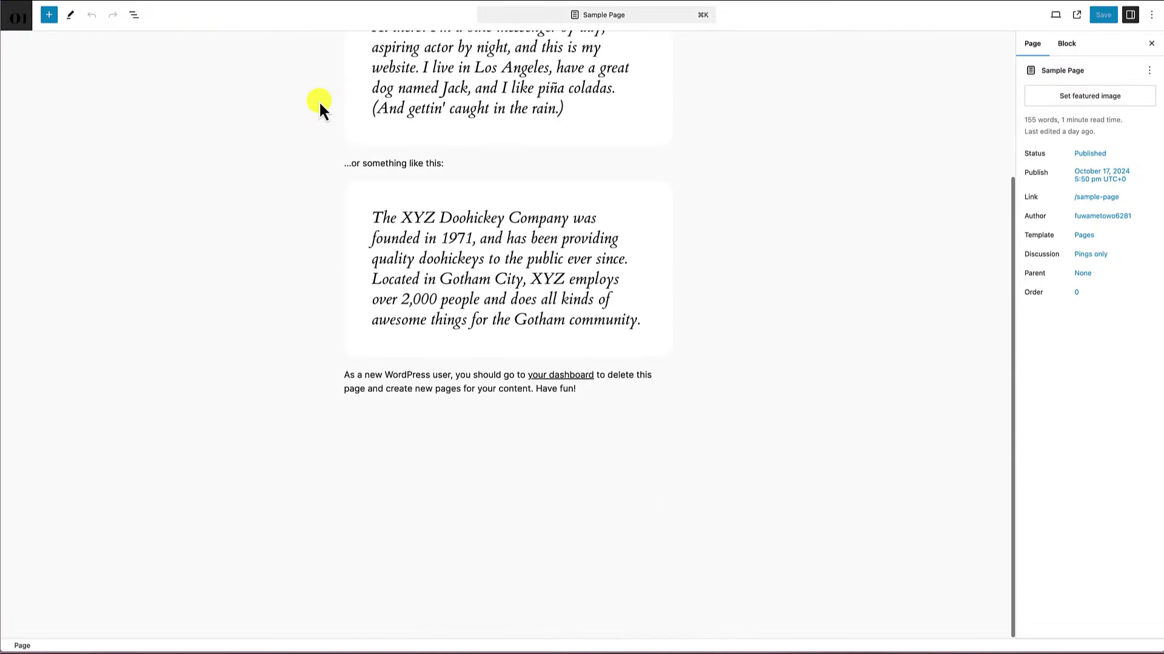
pyautogui.scroll(3, 319, 101)
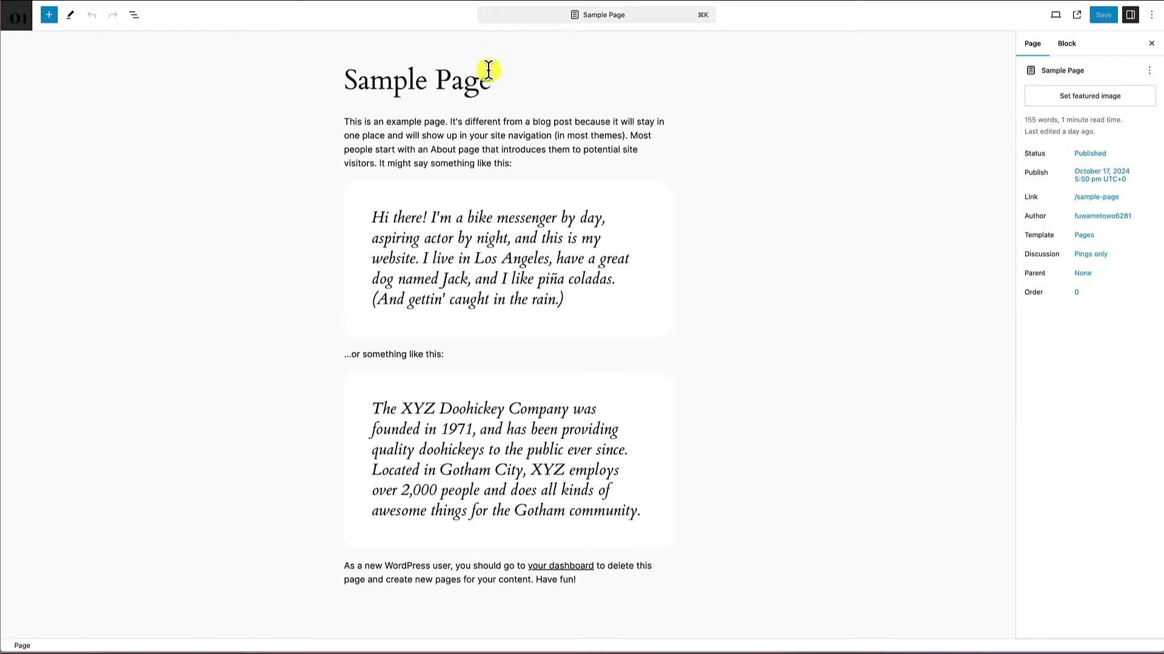
pyautogui.scroll(-4, 450, 546)
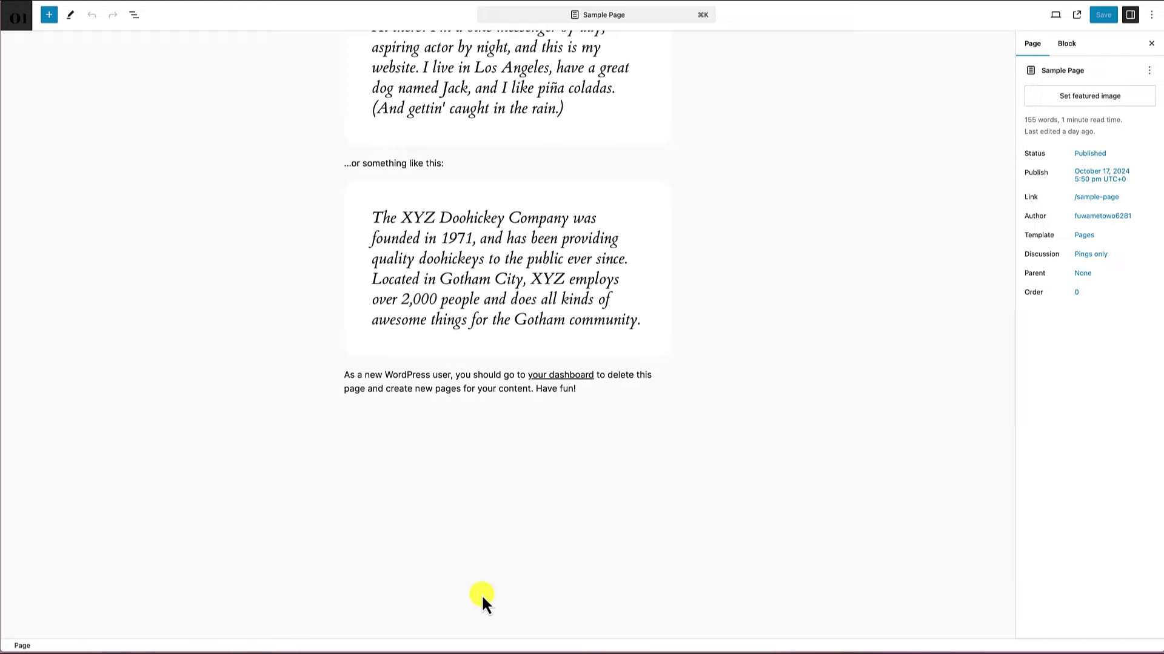
pyautogui.scroll(2, 484, 494)
pyautogui.scroll(2, 484, 494)
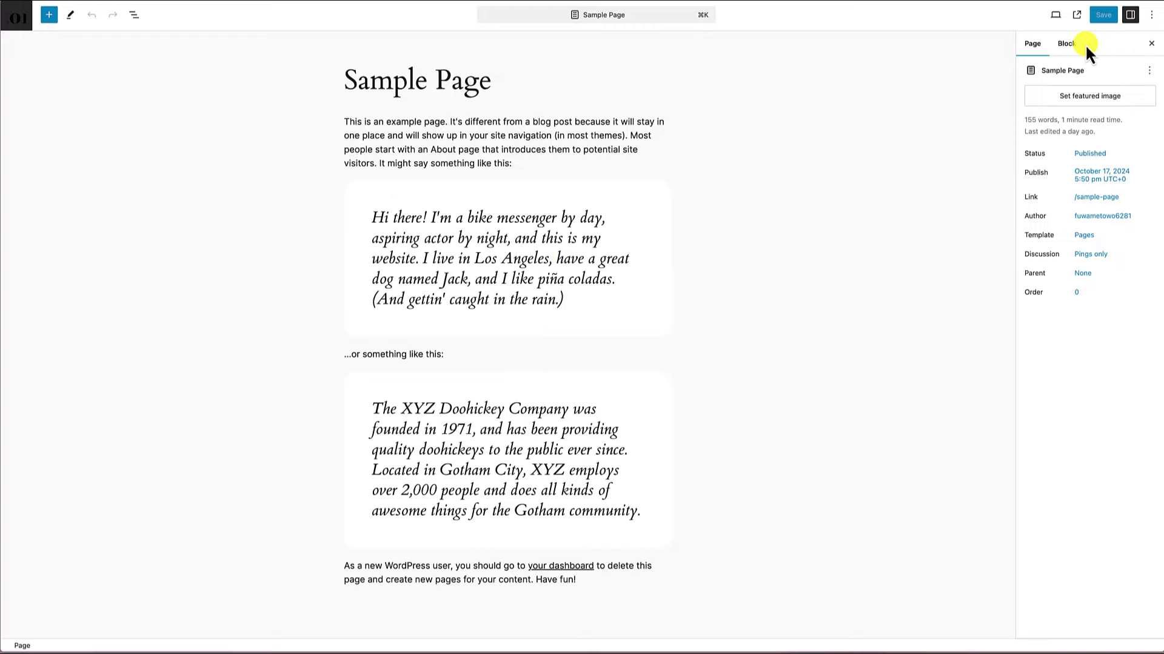
pyautogui.click(1075, 18)
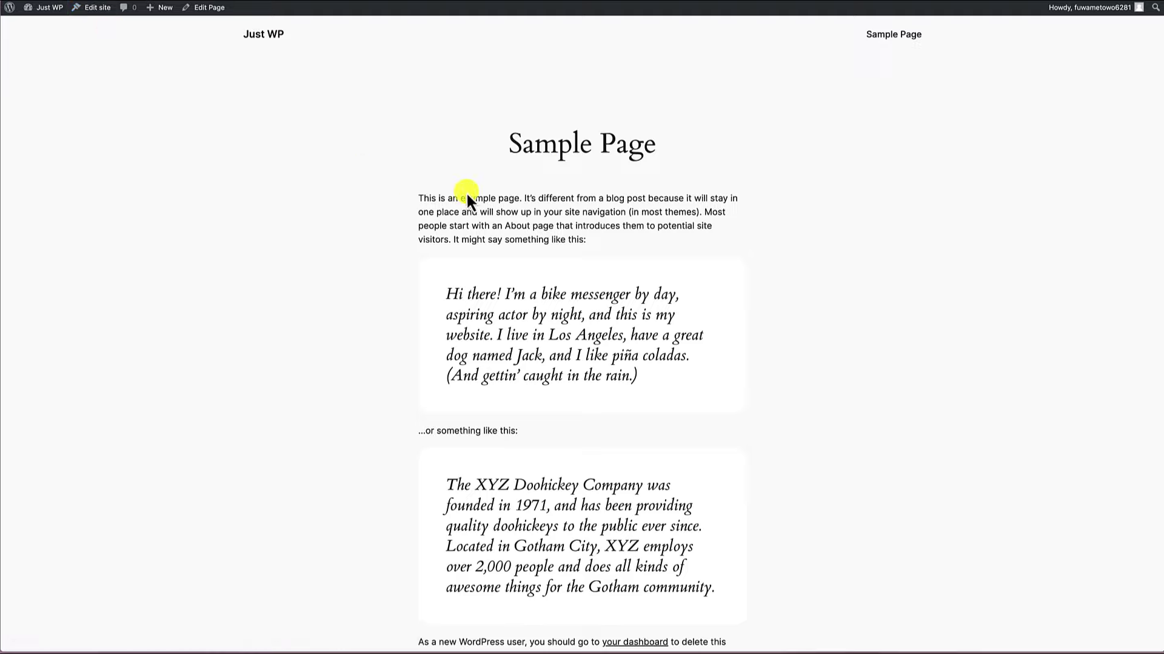
# Open the Pages template behind Sample Page in the site editor and review its block structure in List View
pyautogui.click(104, 10)
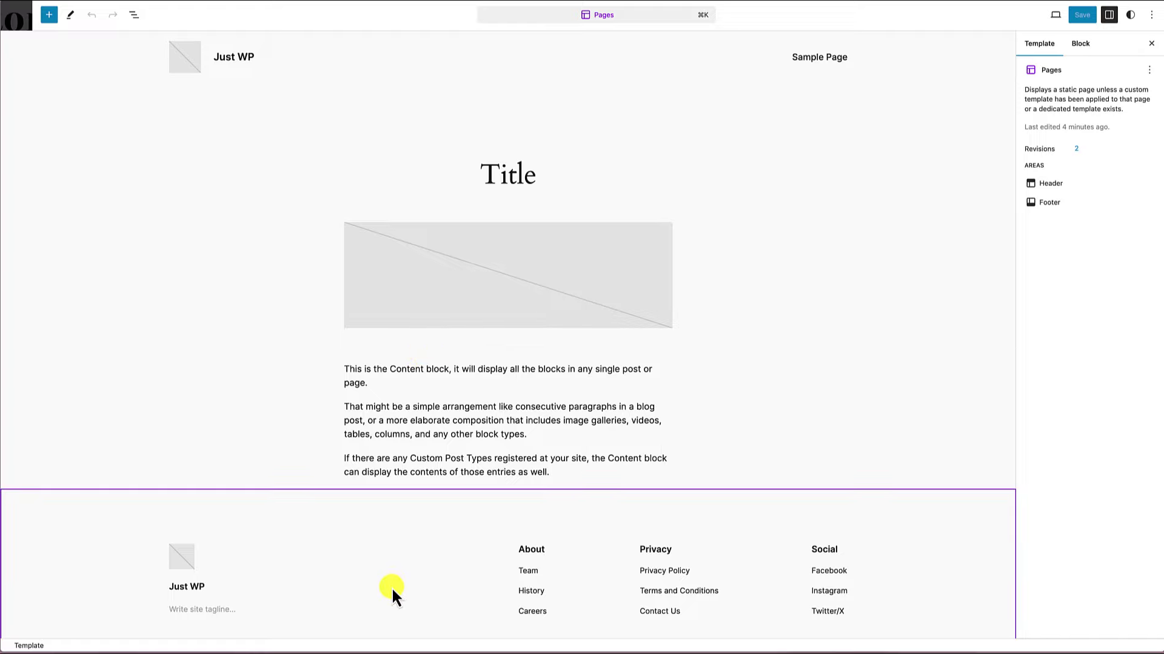
pyautogui.click(135, 15)
pyautogui.click(8, 68)
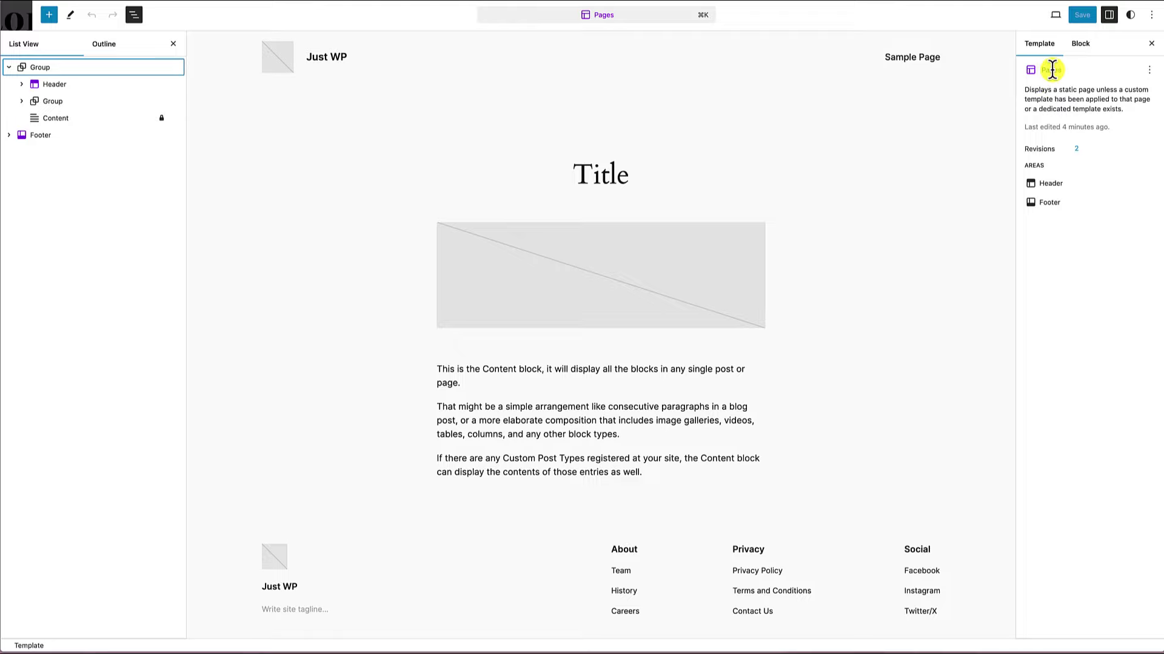
pyautogui.click(174, 44)
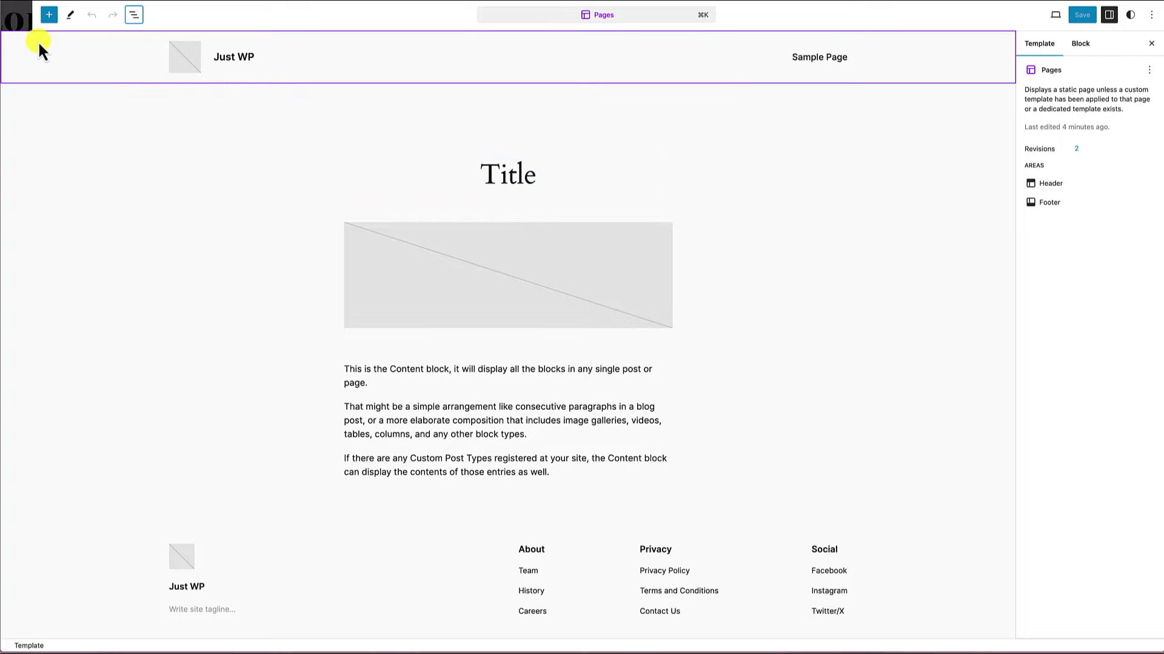
# Leave the template editor for the live site and open the WordPress dashboard
pyautogui.click(23, 24)
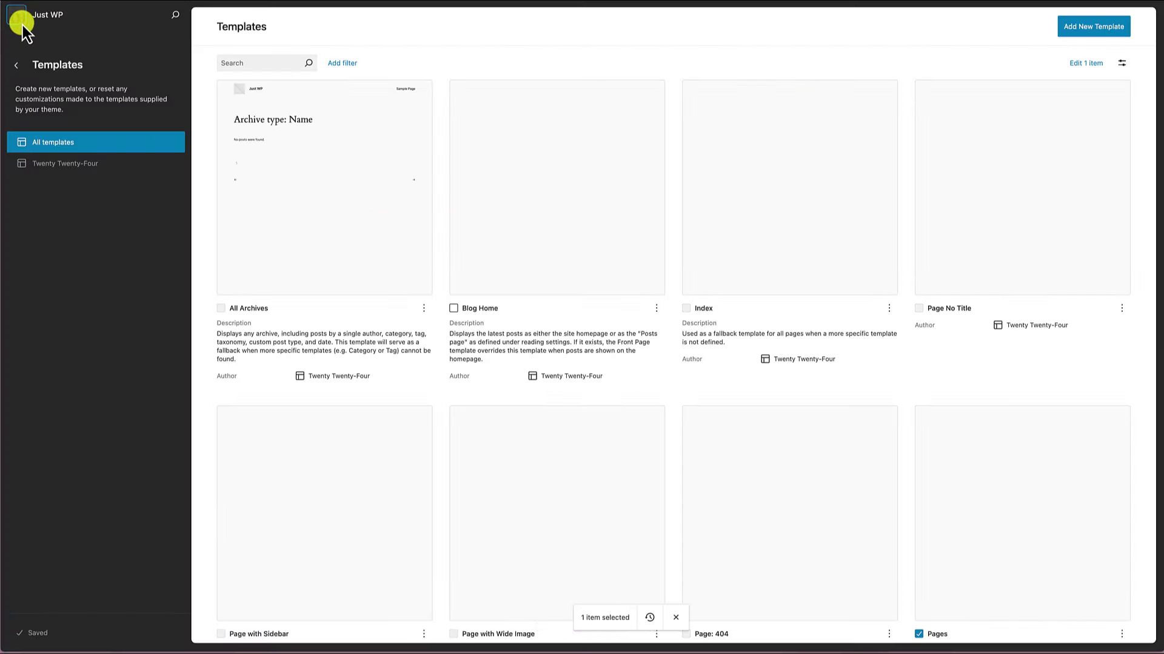
pyautogui.click(45, 18)
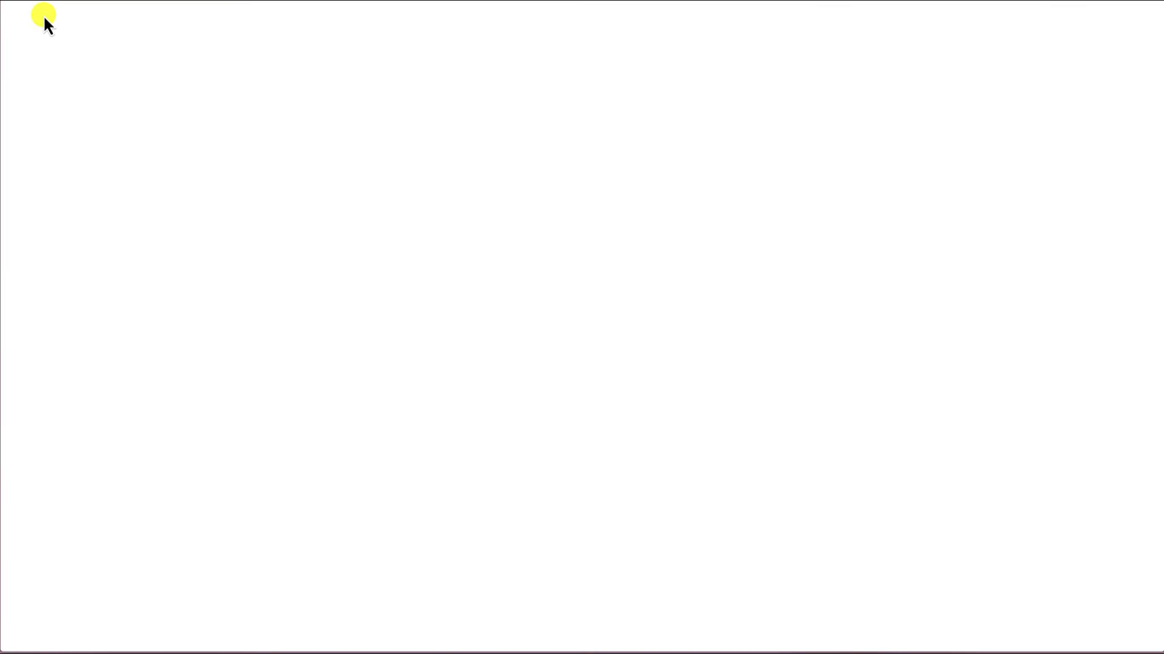
pyautogui.moveTo(55, 14)
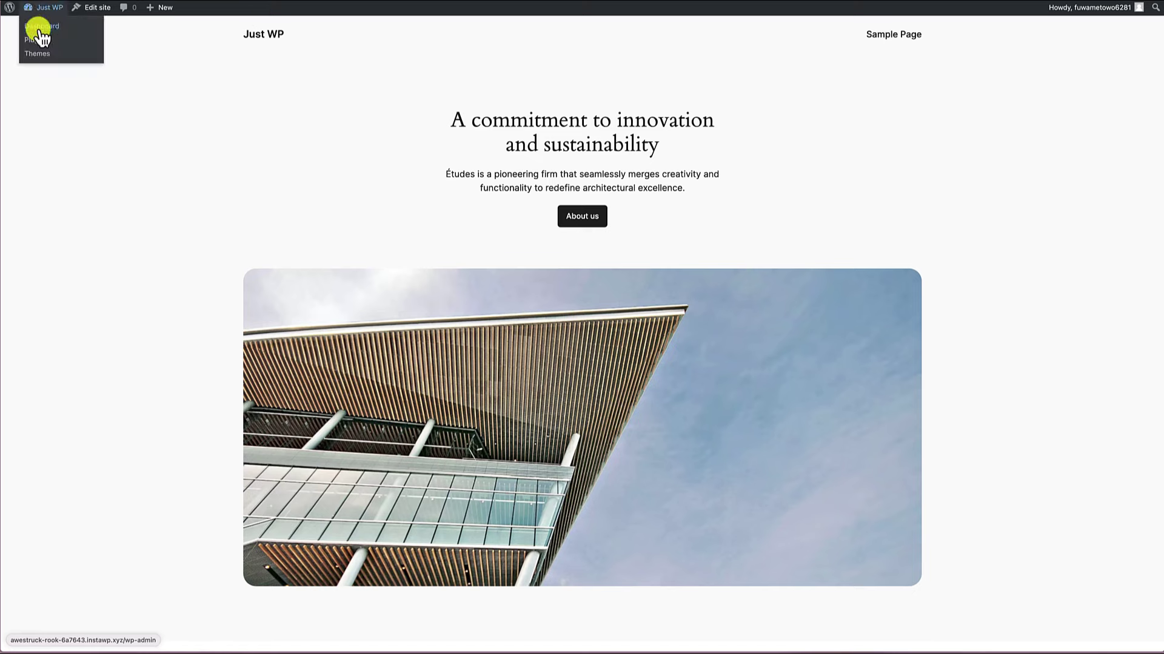
pyautogui.click(40, 26)
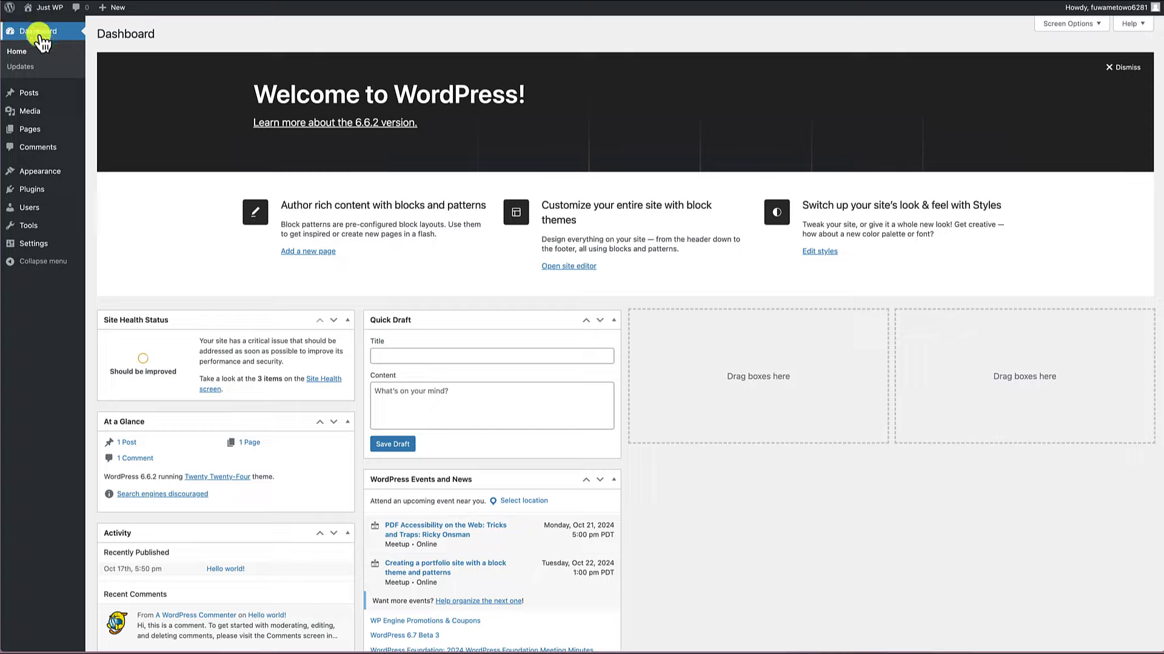
# Open the site editor from the dashboard, and view the Navigation and Styles sections of its Design area
pyautogui.moveTo(43, 176)
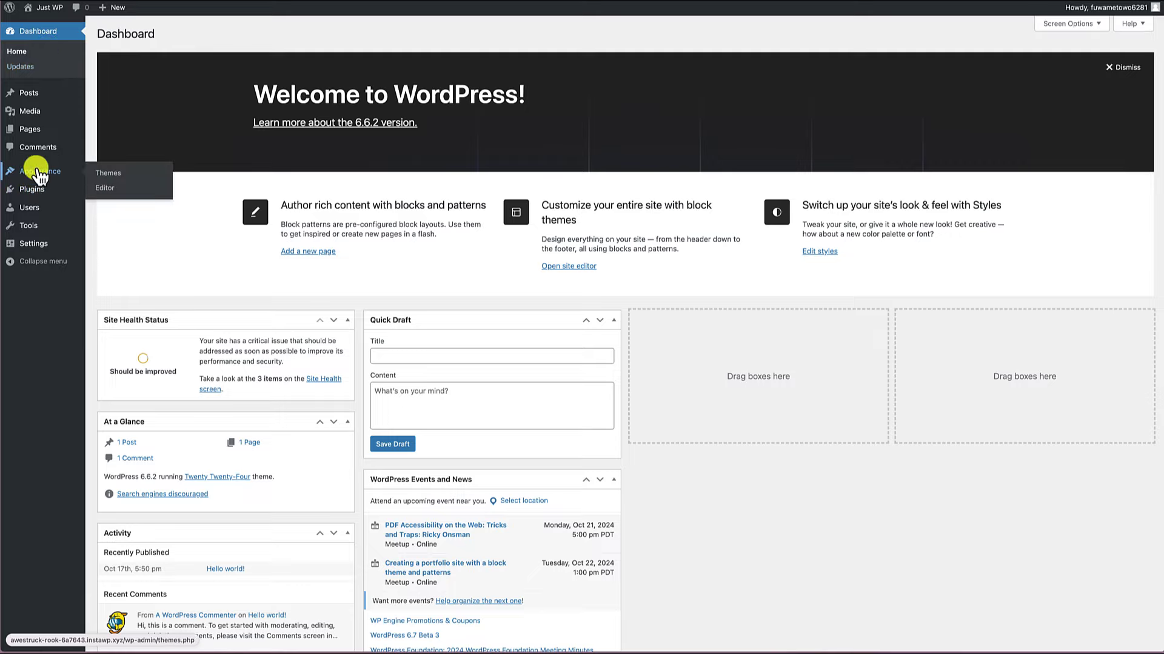
pyautogui.click(108, 191)
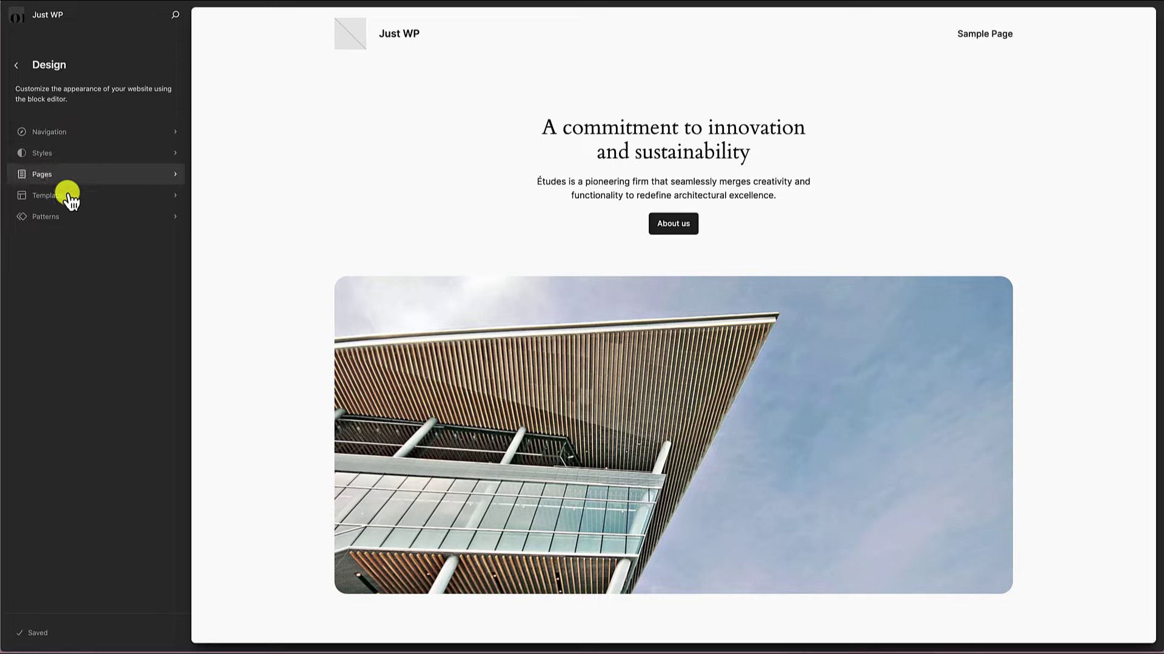
pyautogui.click(72, 139)
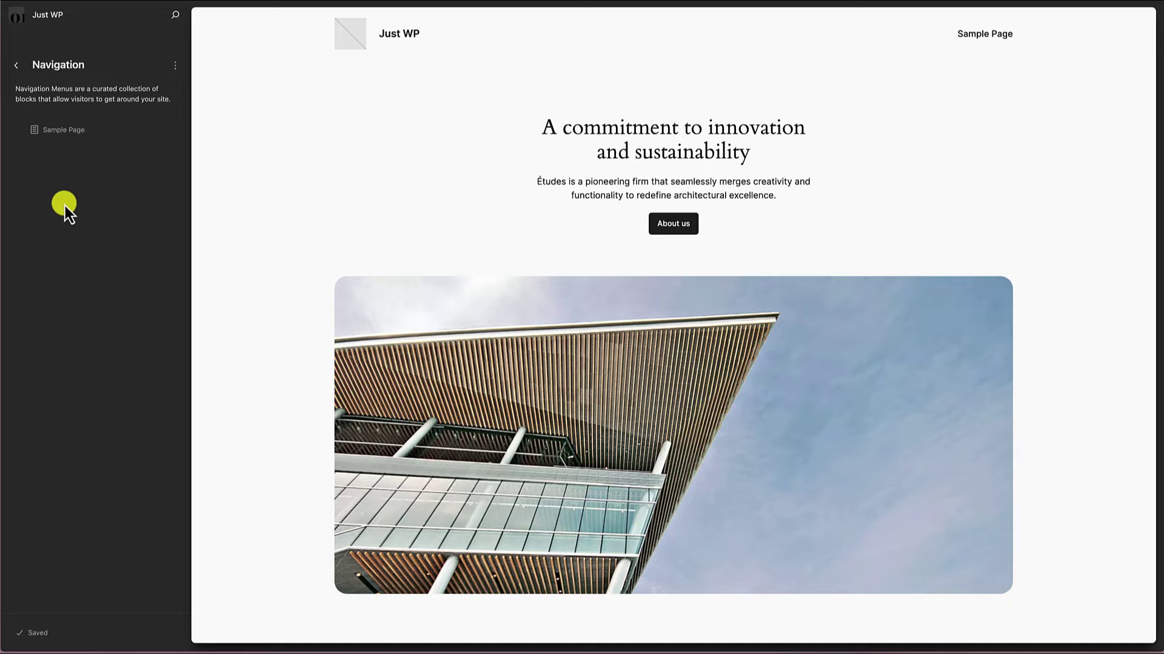
pyautogui.click(16, 64)
pyautogui.click(59, 154)
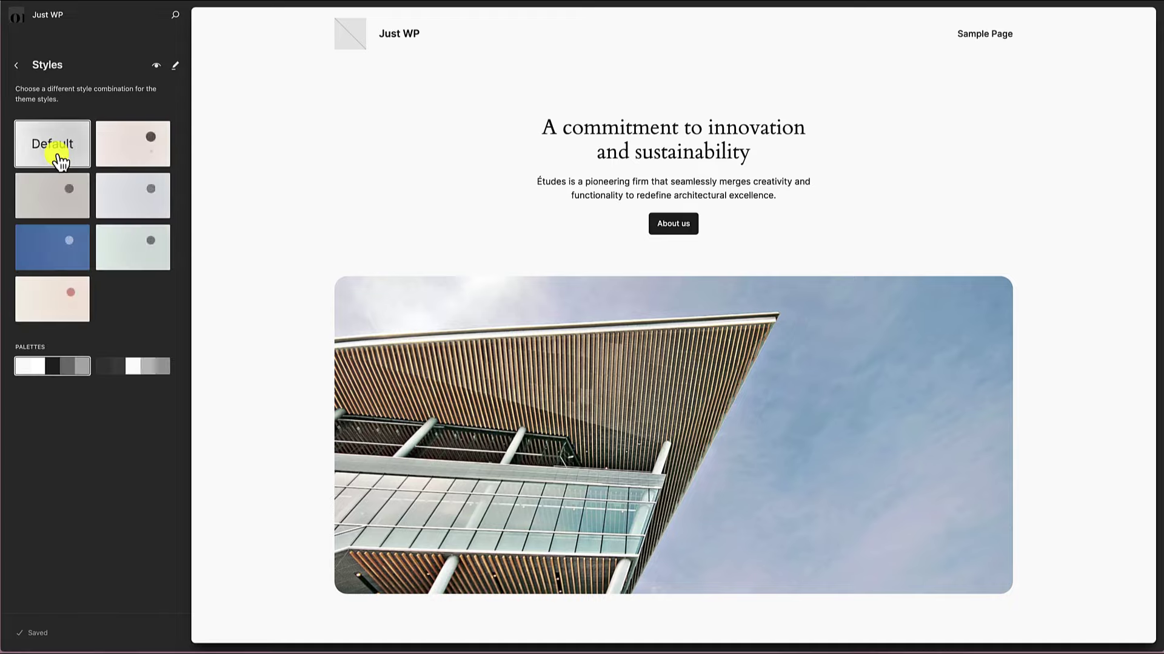
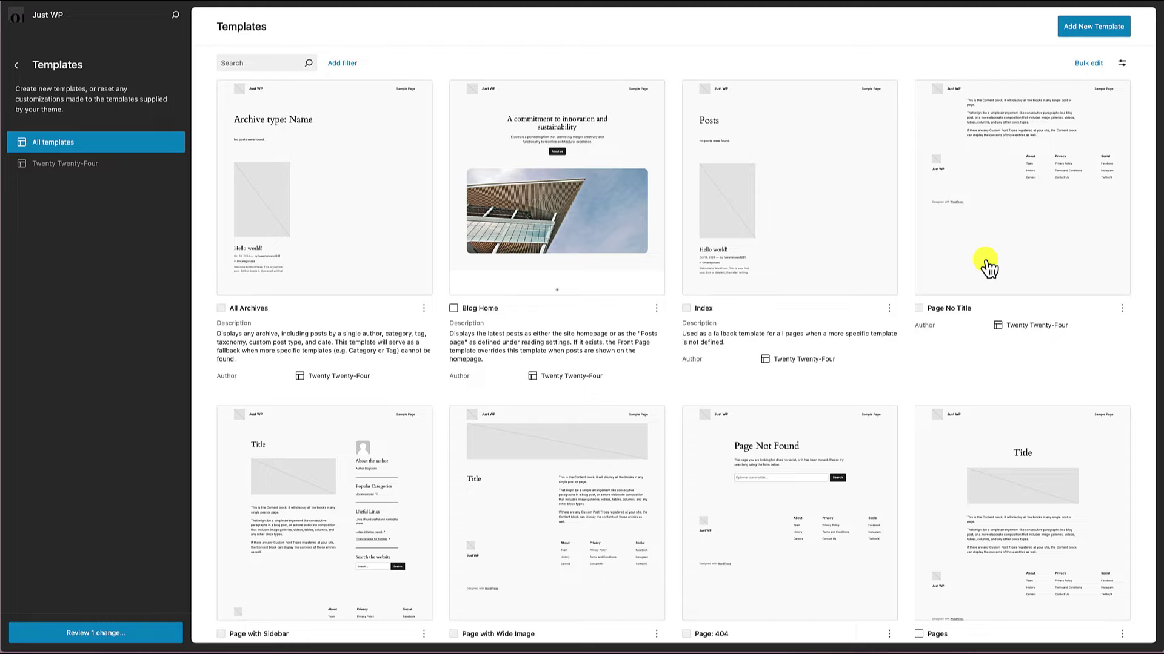
# Look through the theme's full list of templates, from All Archives down to Single with Sidebar
pyautogui.scroll(-3, 996, 517)
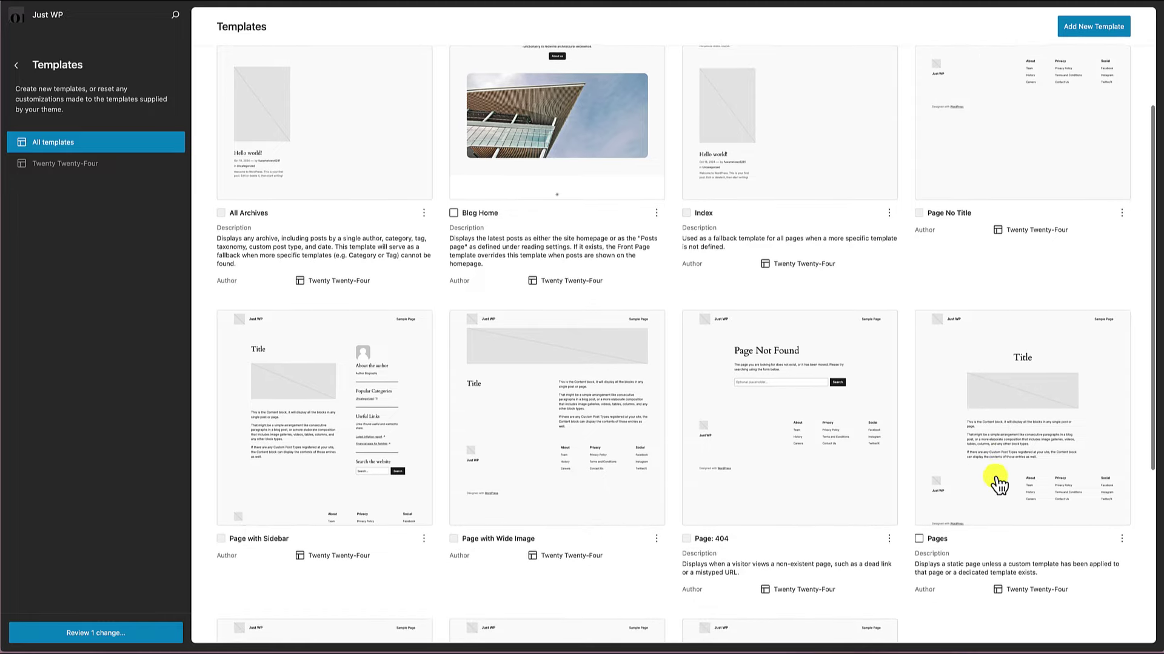
pyautogui.scroll(-1, 794, 476)
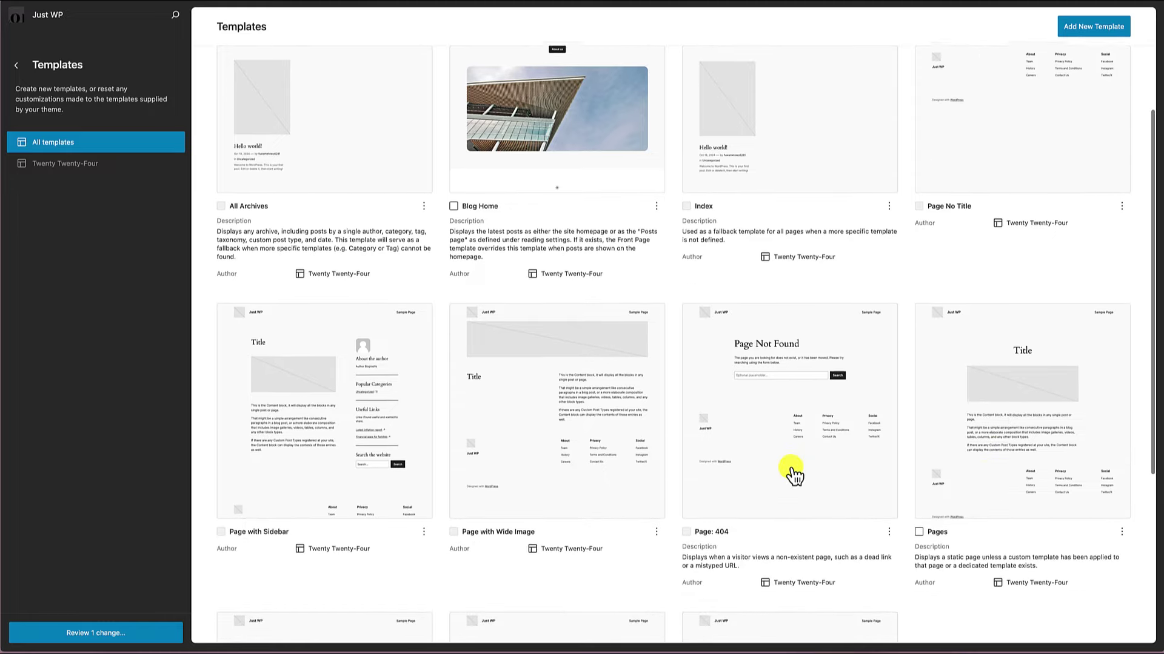
pyautogui.scroll(-5, 793, 474)
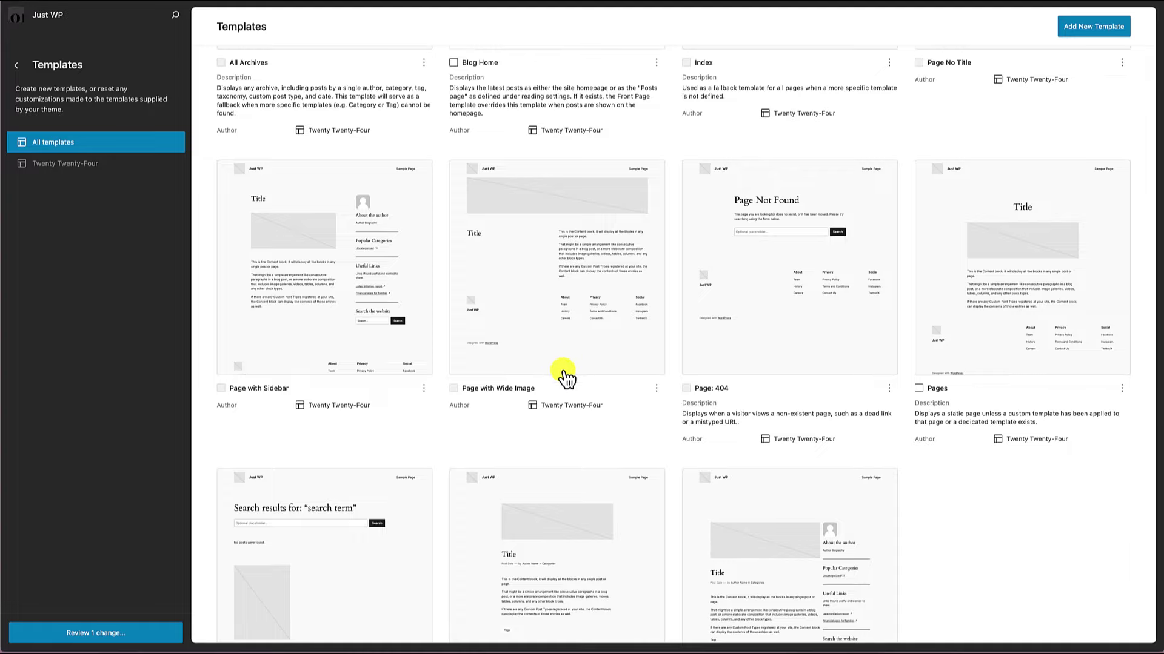
pyautogui.scroll(-4, 562, 379)
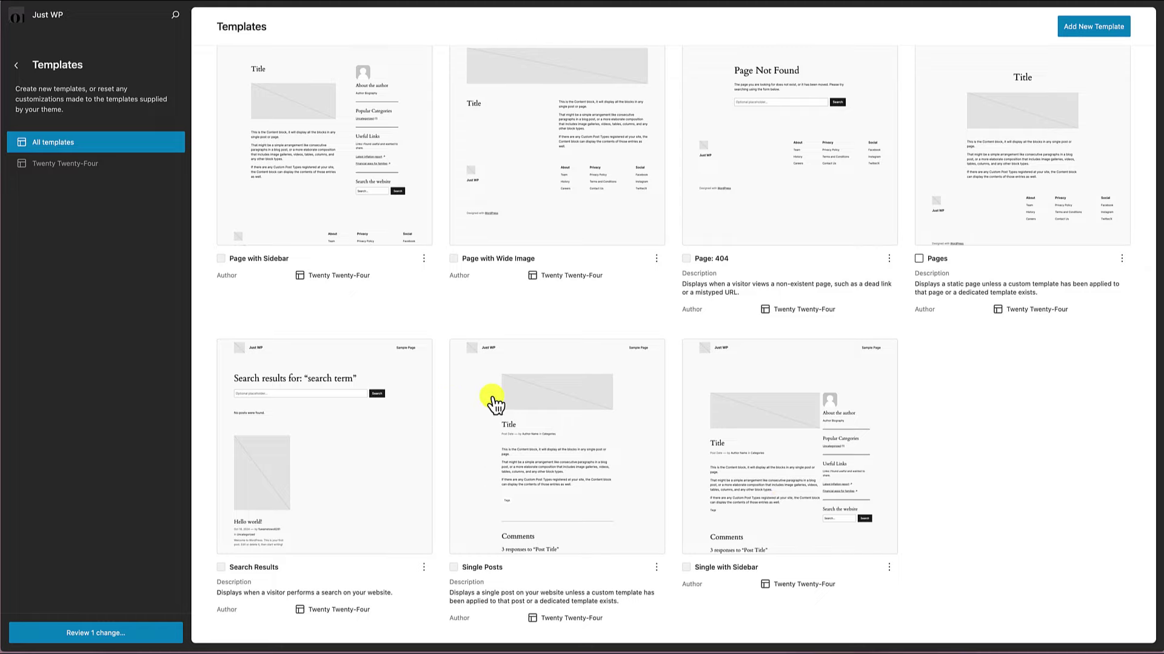
pyautogui.scroll(5, 501, 405)
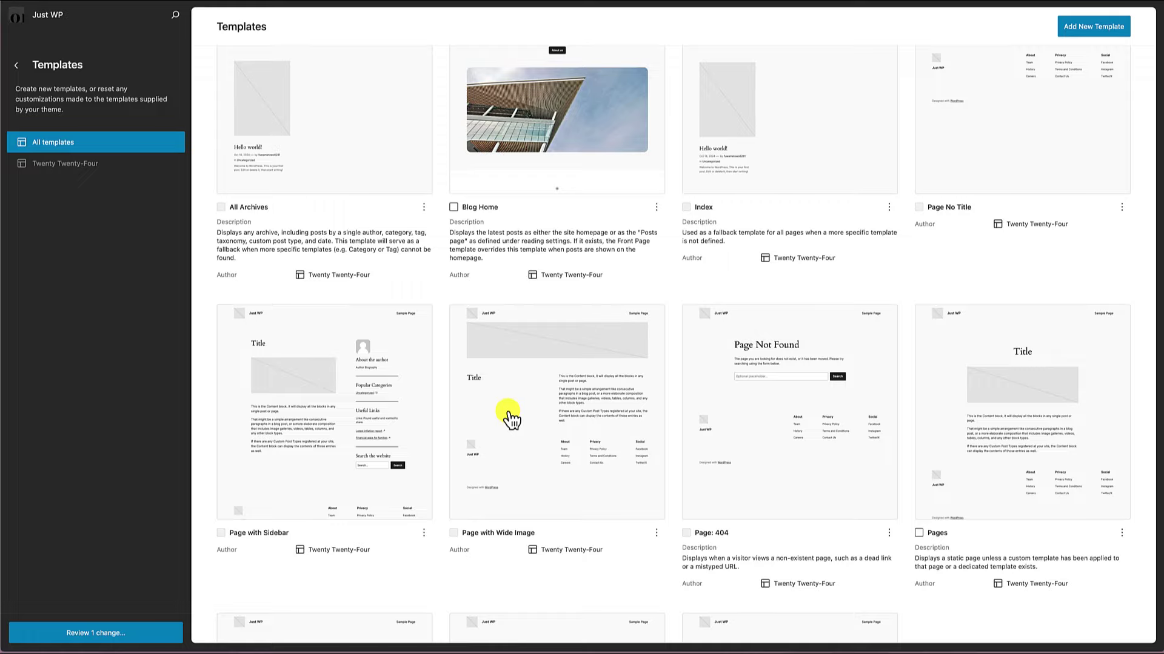
pyautogui.scroll(2, 511, 419)
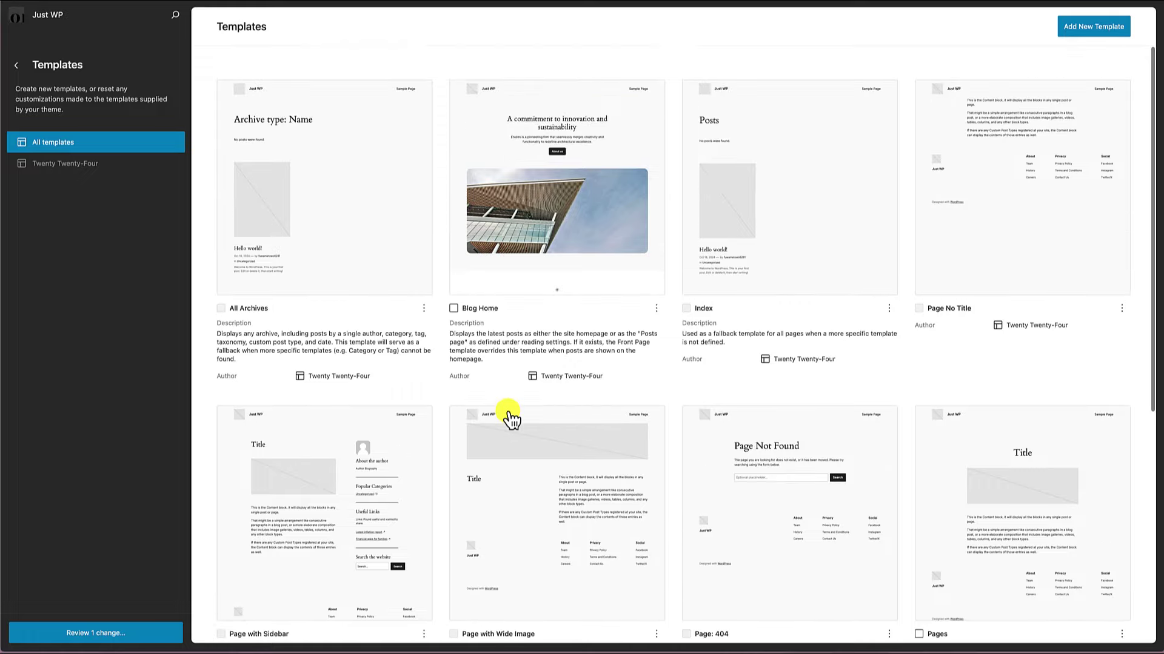
pyautogui.scroll(-3, 541, 459)
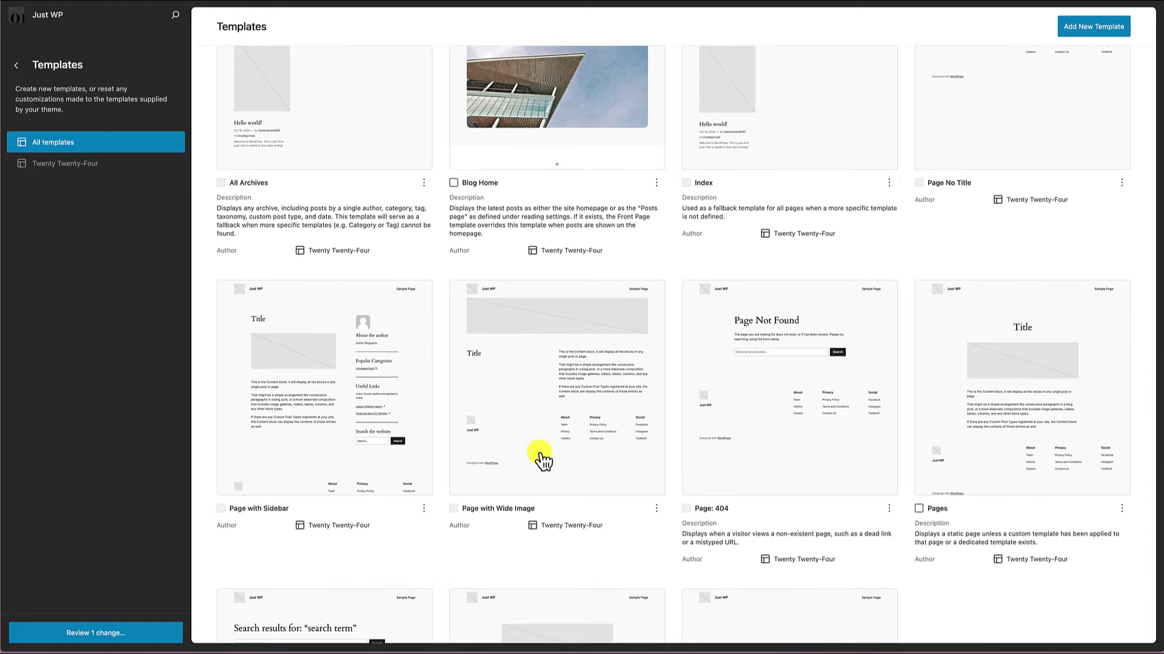
pyautogui.scroll(-2, 541, 461)
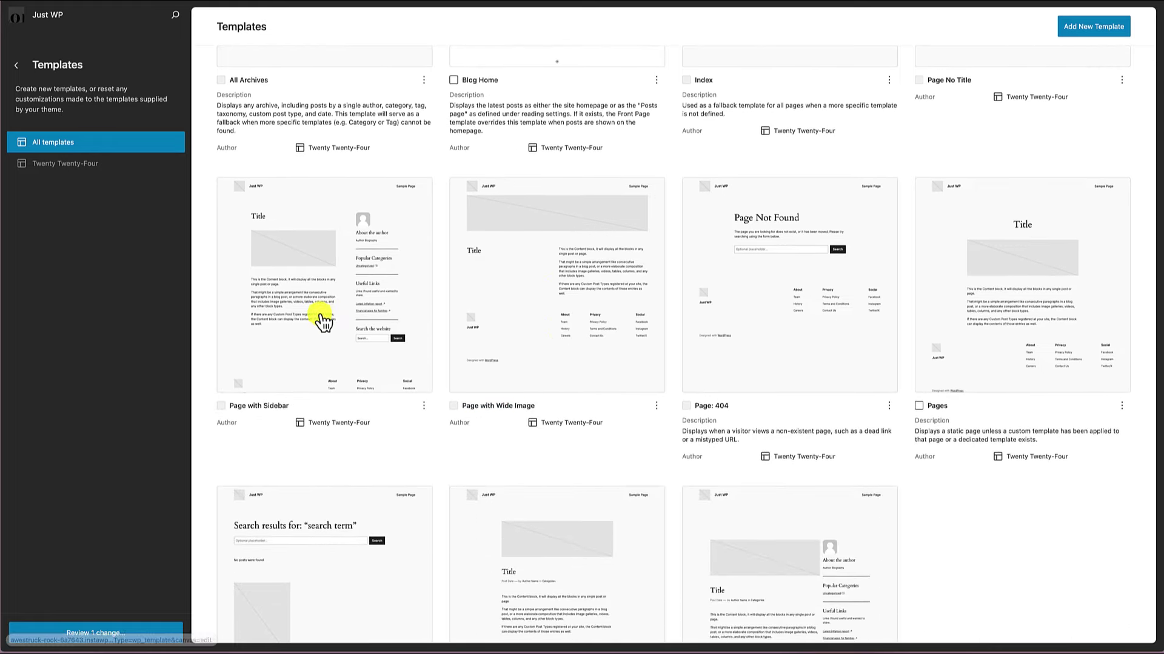
# Open the Page with Sidebar template, examine its layout from header to footer, and return to the template list
pyautogui.click(320, 317)
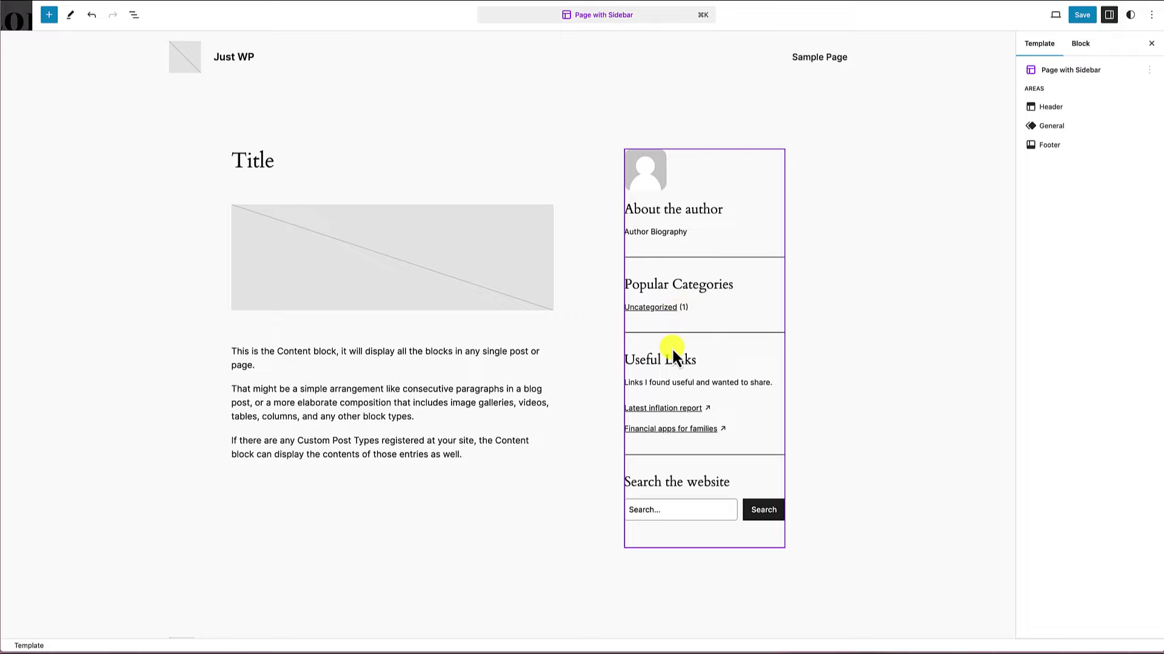
pyautogui.scroll(-3, 671, 347)
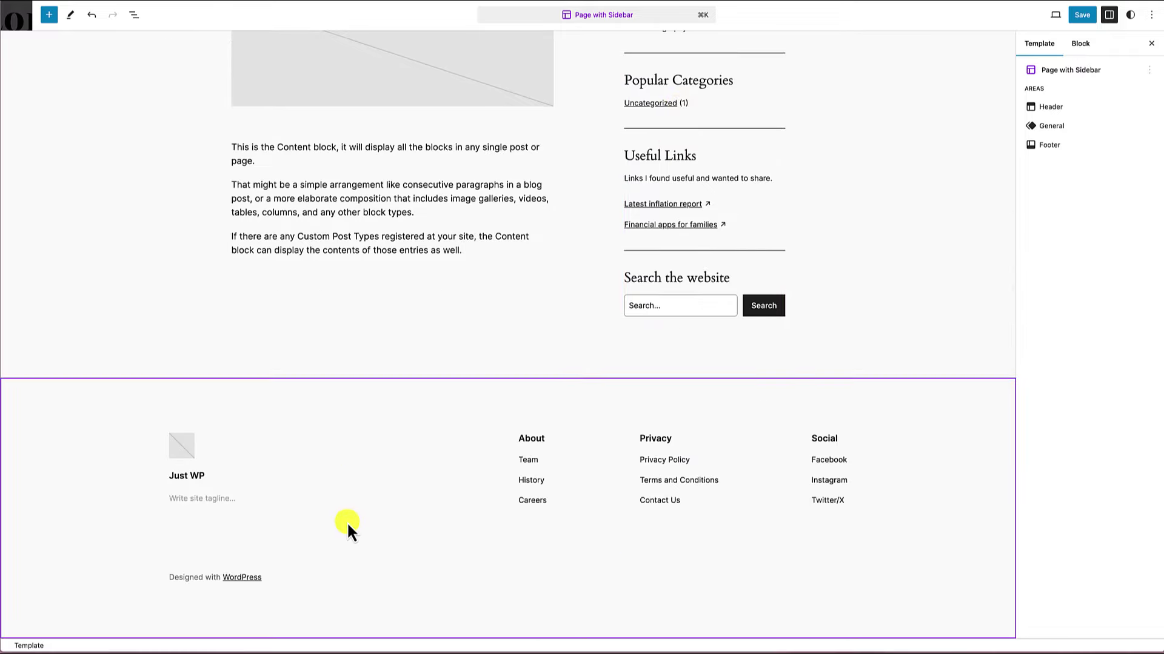
pyautogui.scroll(3, 383, 321)
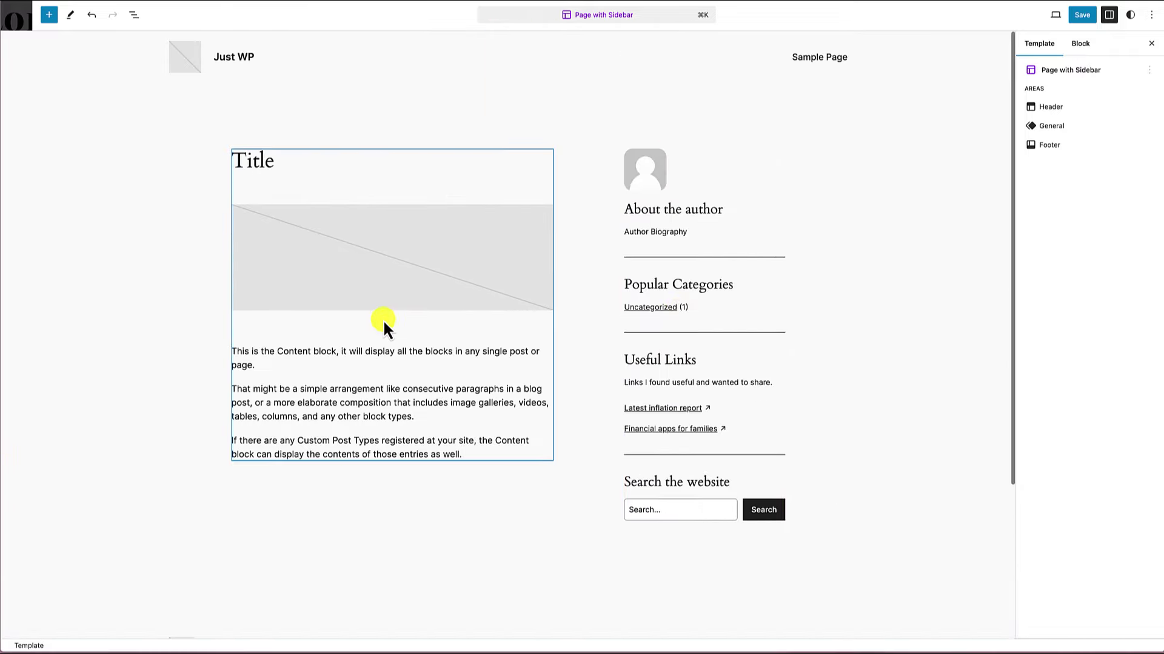
pyautogui.click(20, 21)
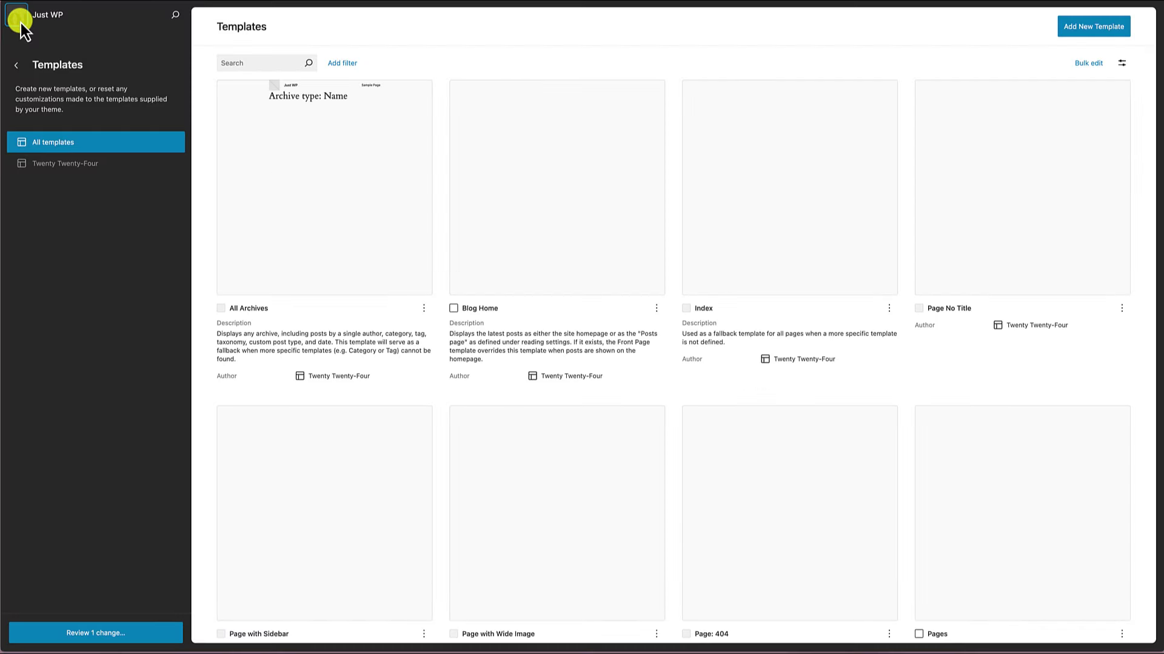
# Open the Patterns section of the Design area and look through all available patterns
pyautogui.click(18, 66)
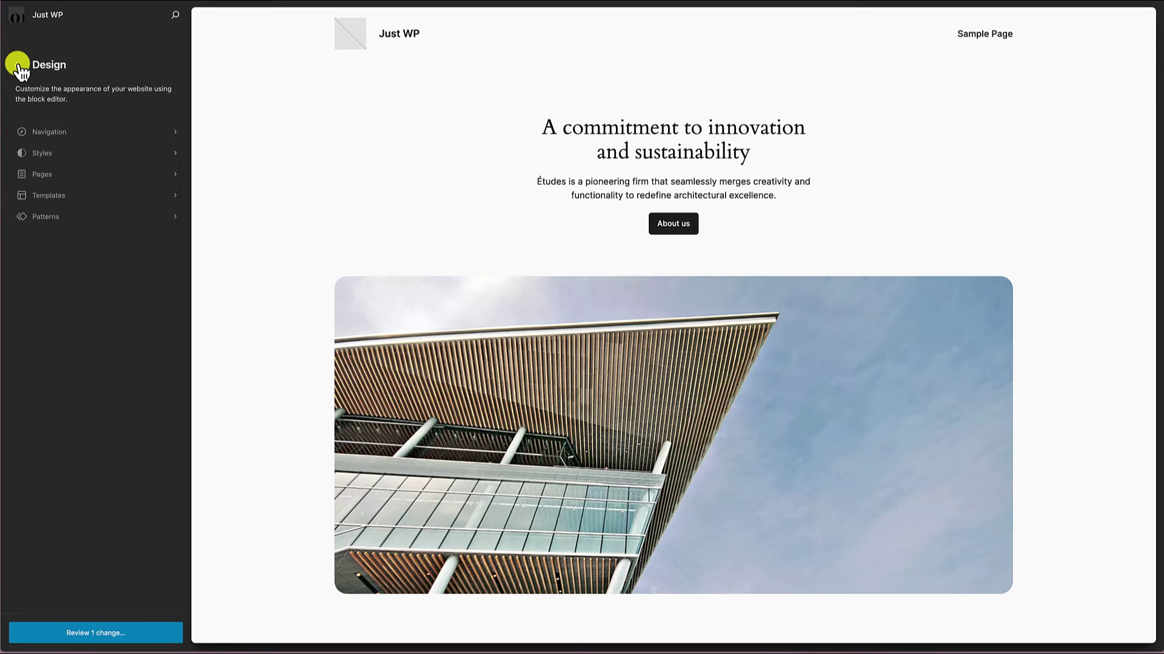
pyautogui.click(55, 222)
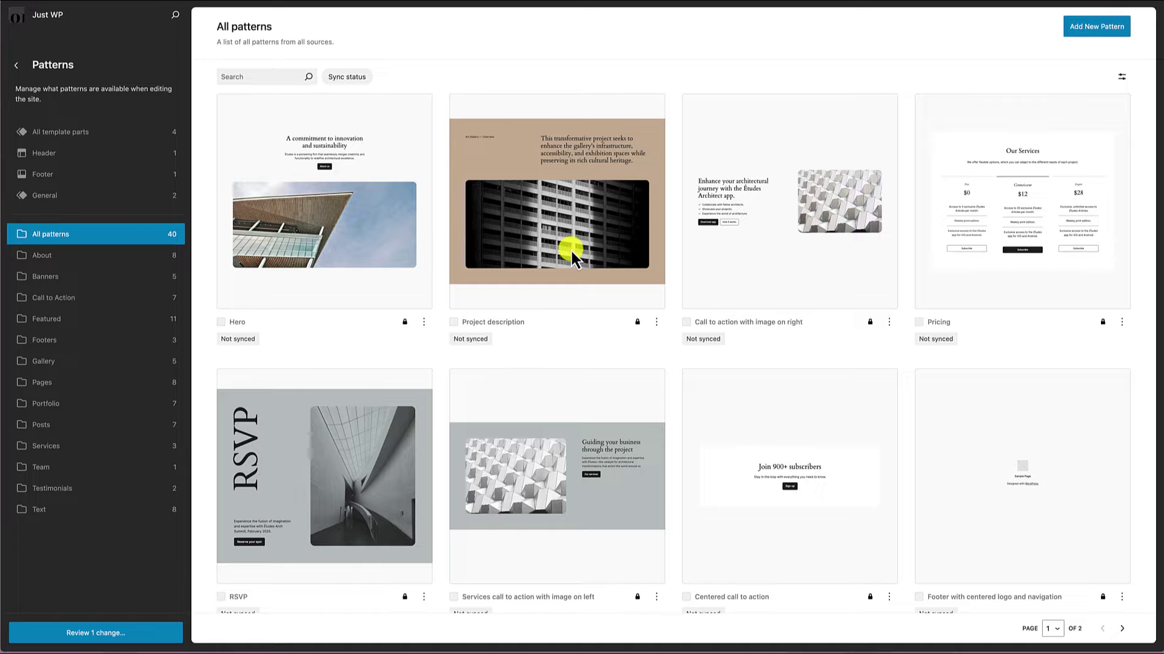
pyautogui.scroll(-1, 812, 277)
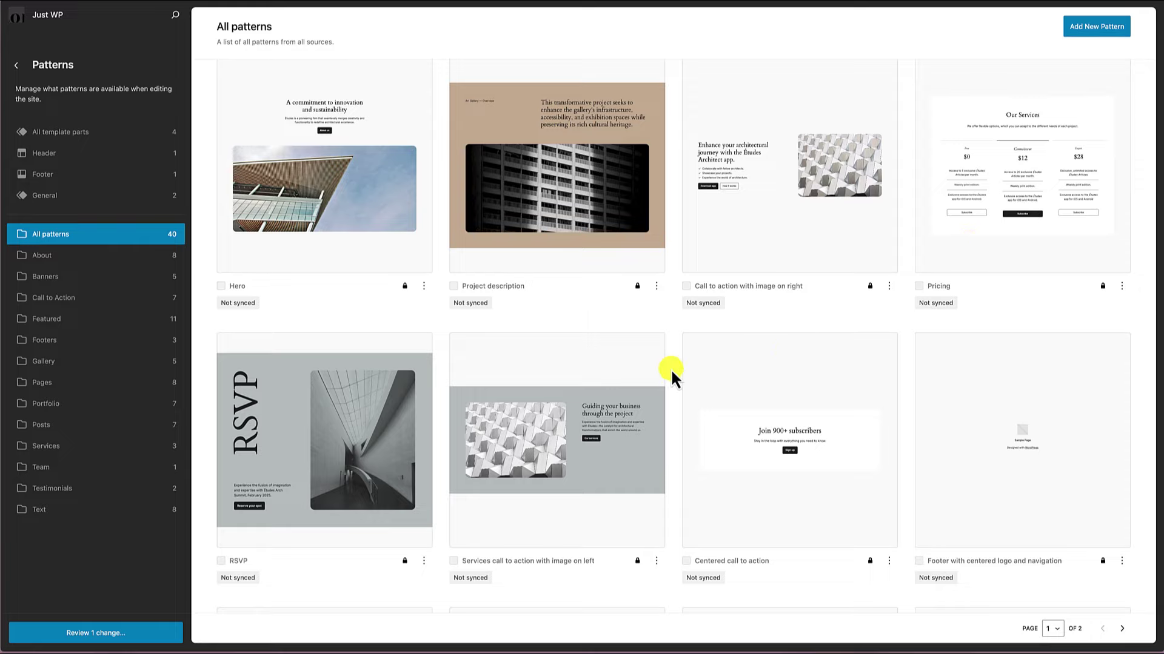
pyautogui.scroll(-5, 670, 368)
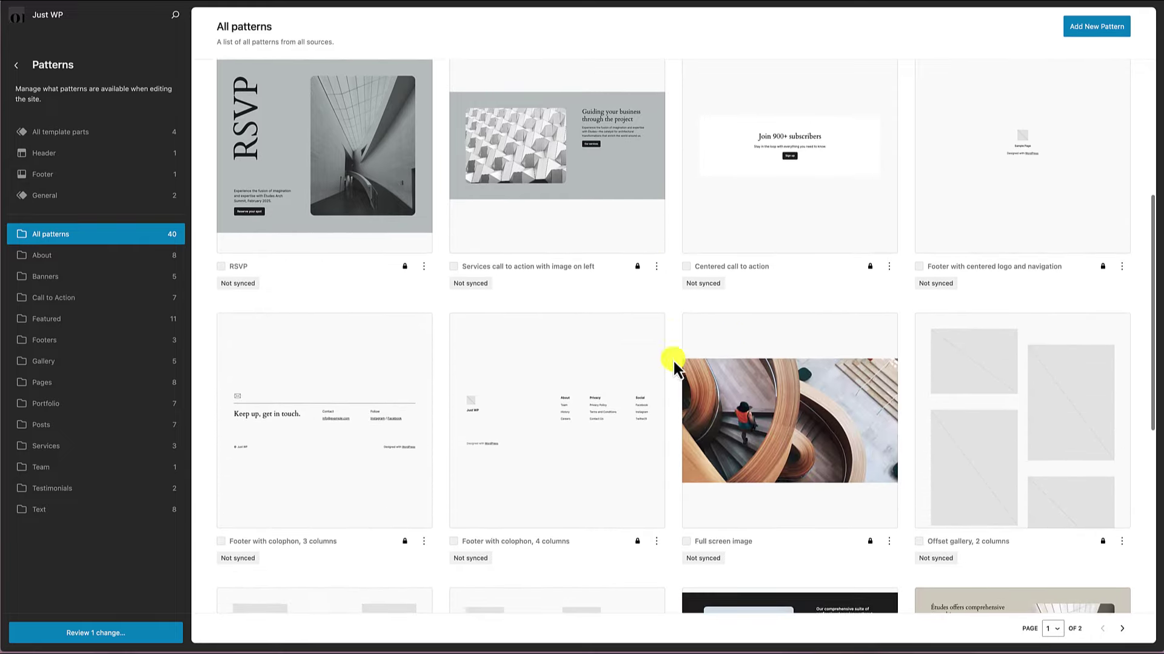
pyautogui.scroll(6, 674, 363)
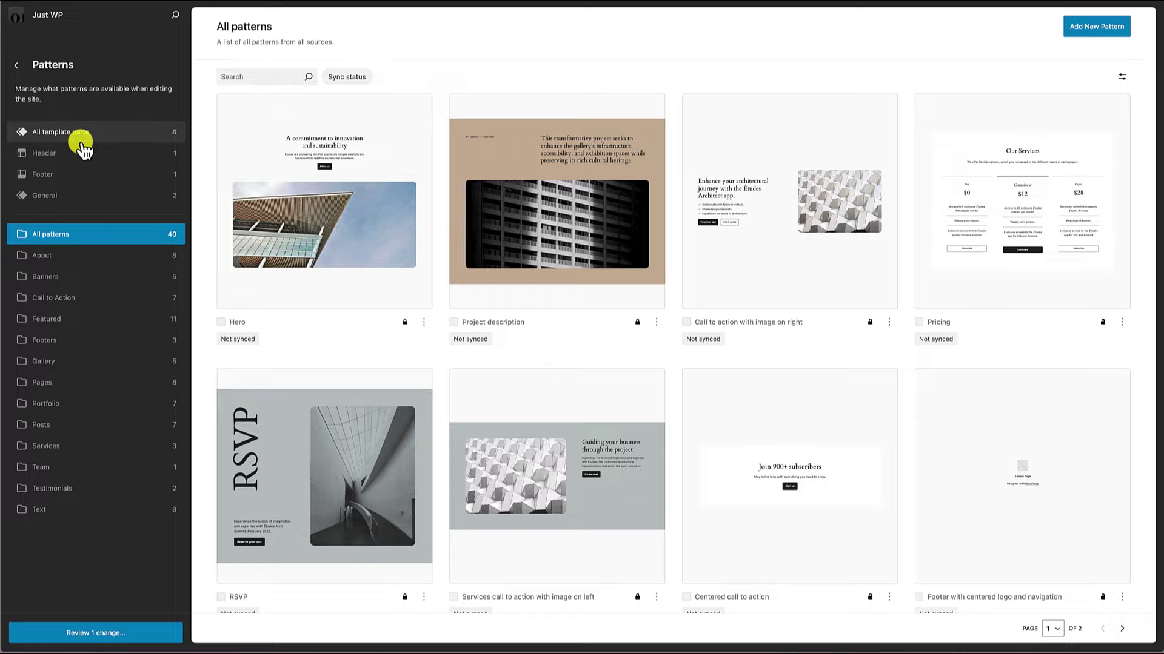
# View the Header, Footer and General template parts, and return to the Header one
pyautogui.click(48, 155)
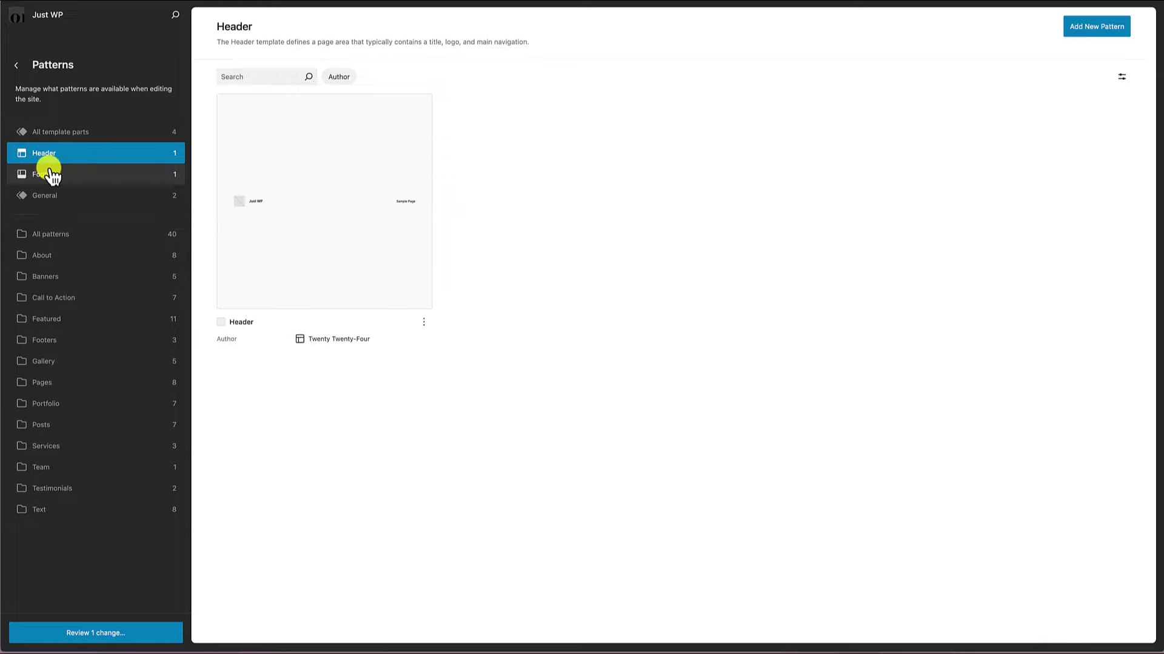
pyautogui.click(52, 175)
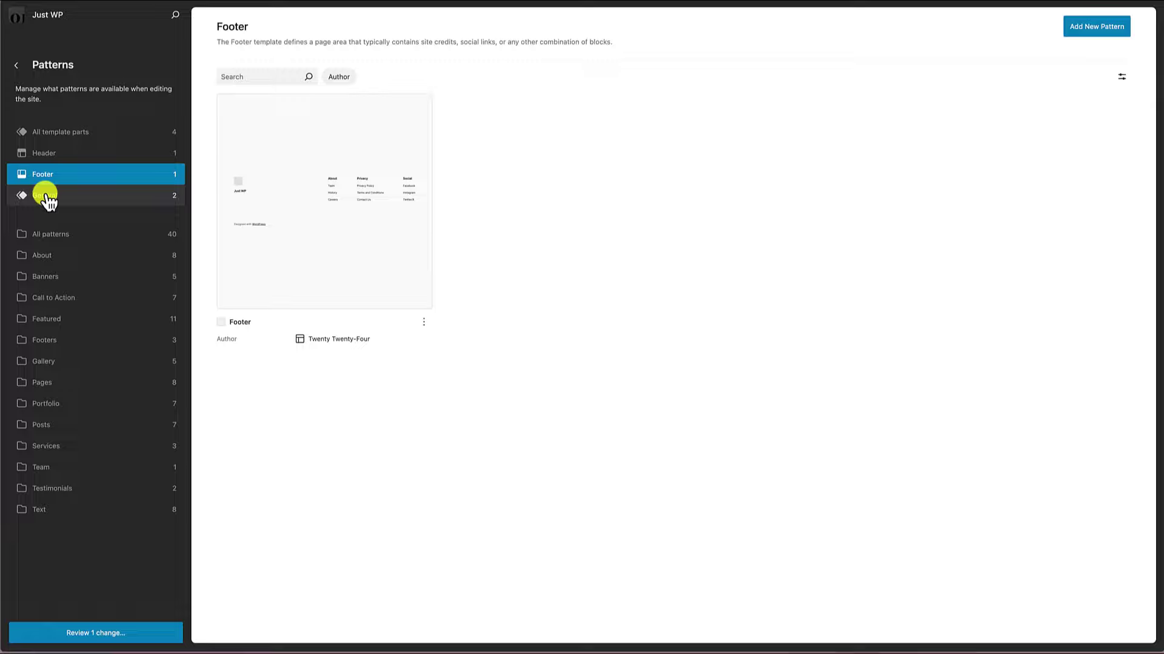
pyautogui.click(48, 199)
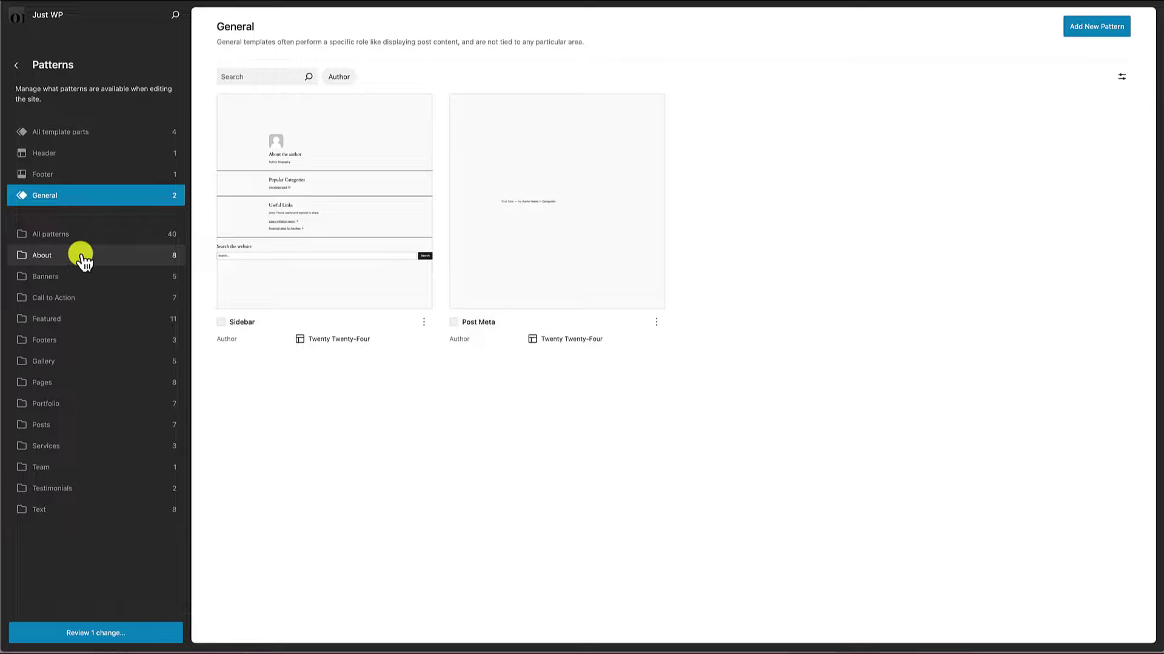
pyautogui.click(47, 154)
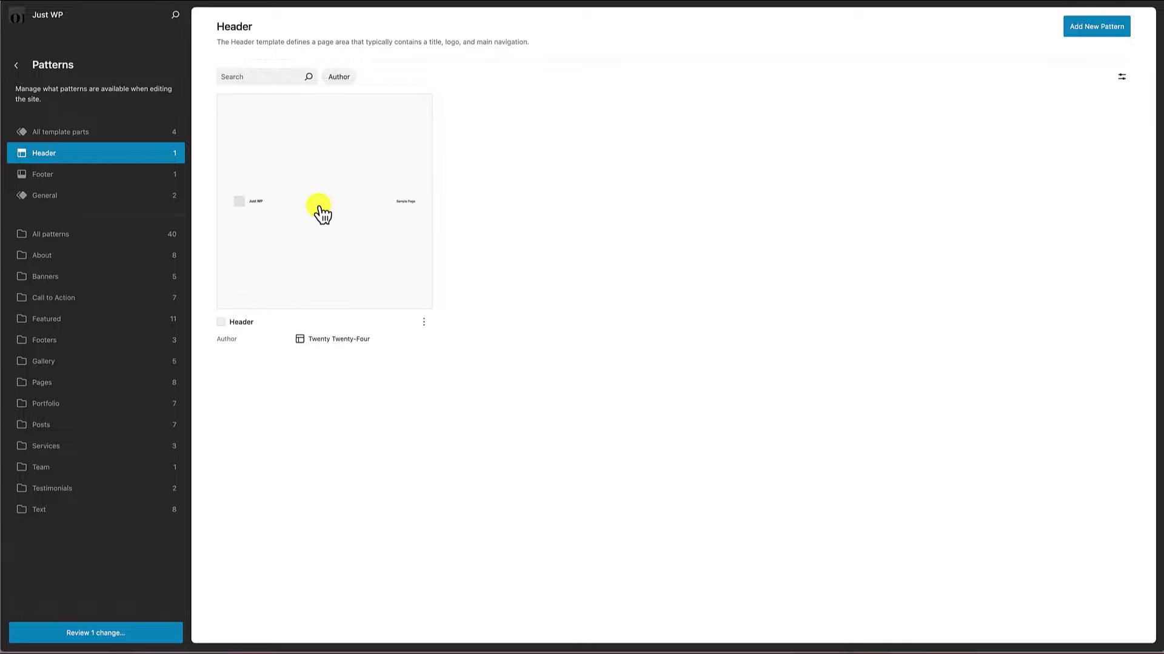
# Check the options for adding a new pattern, and view the General template parts and the Featured patterns
pyautogui.click(1103, 33)
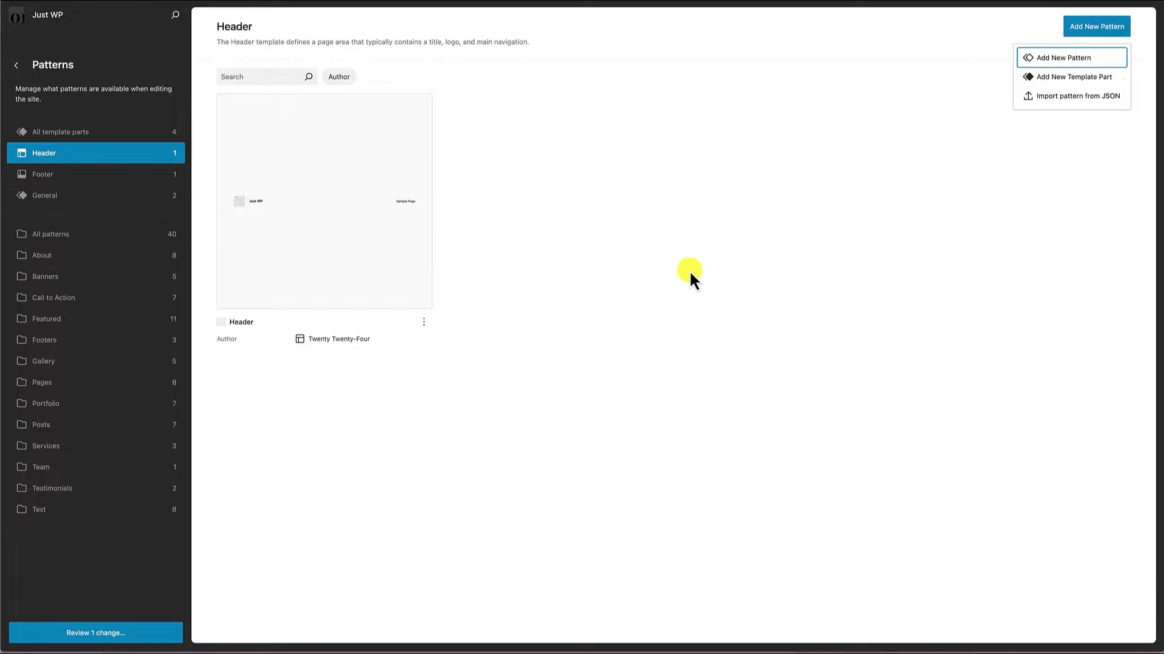
pyautogui.click(92, 178)
pyautogui.click(80, 194)
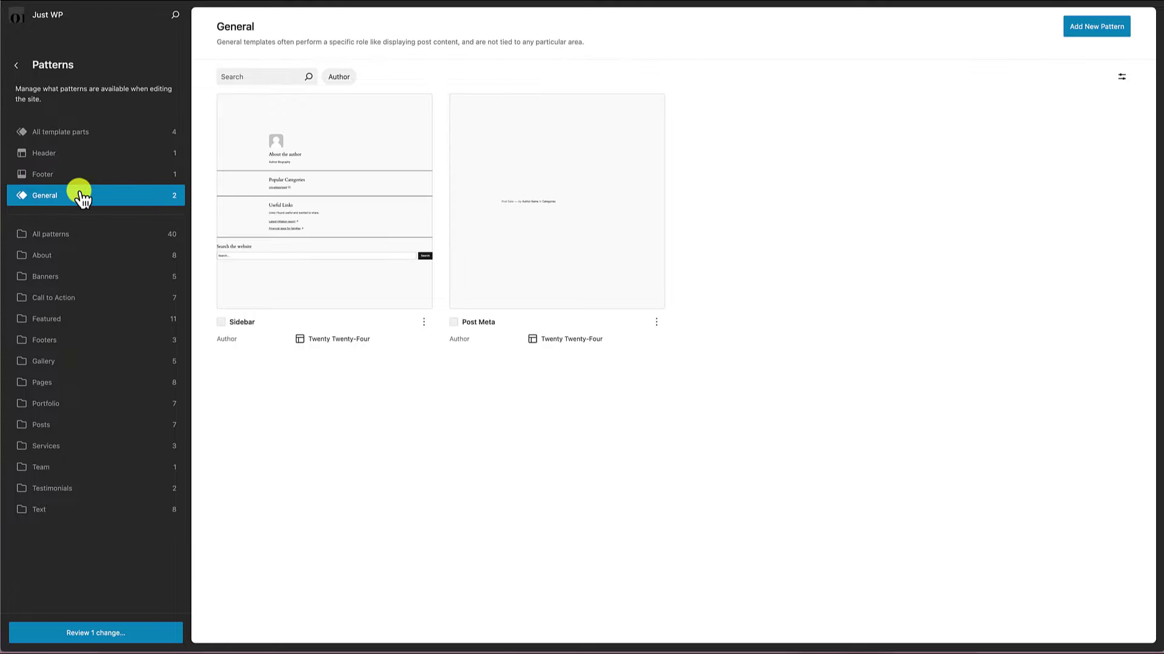
pyautogui.click(59, 317)
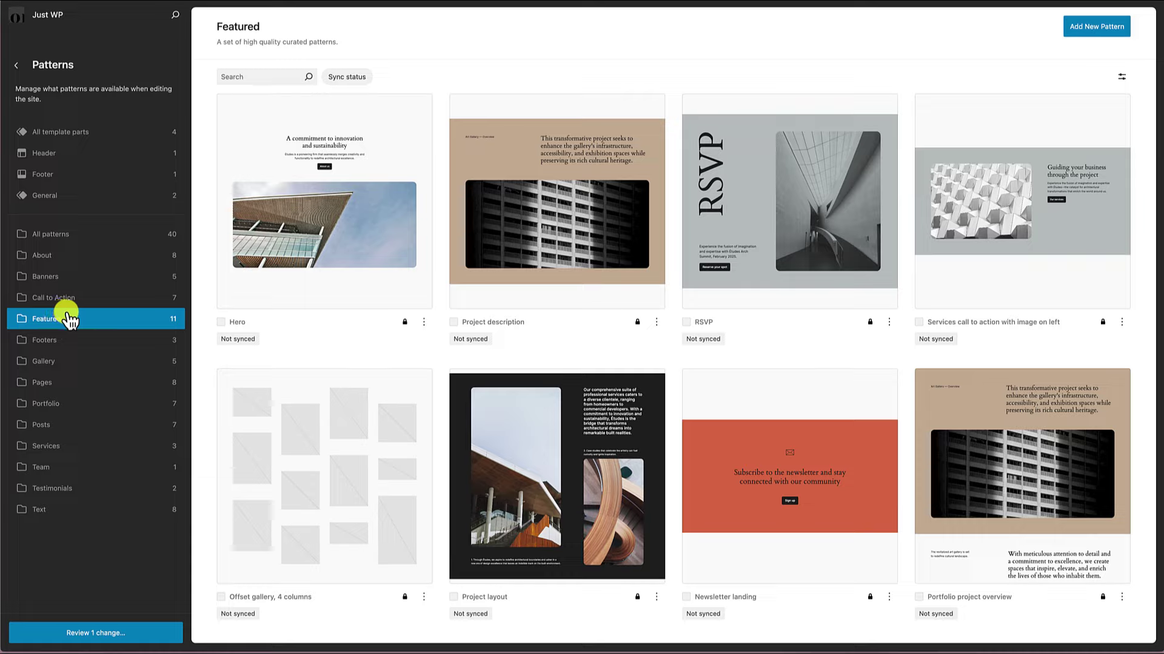
pyautogui.click(1108, 28)
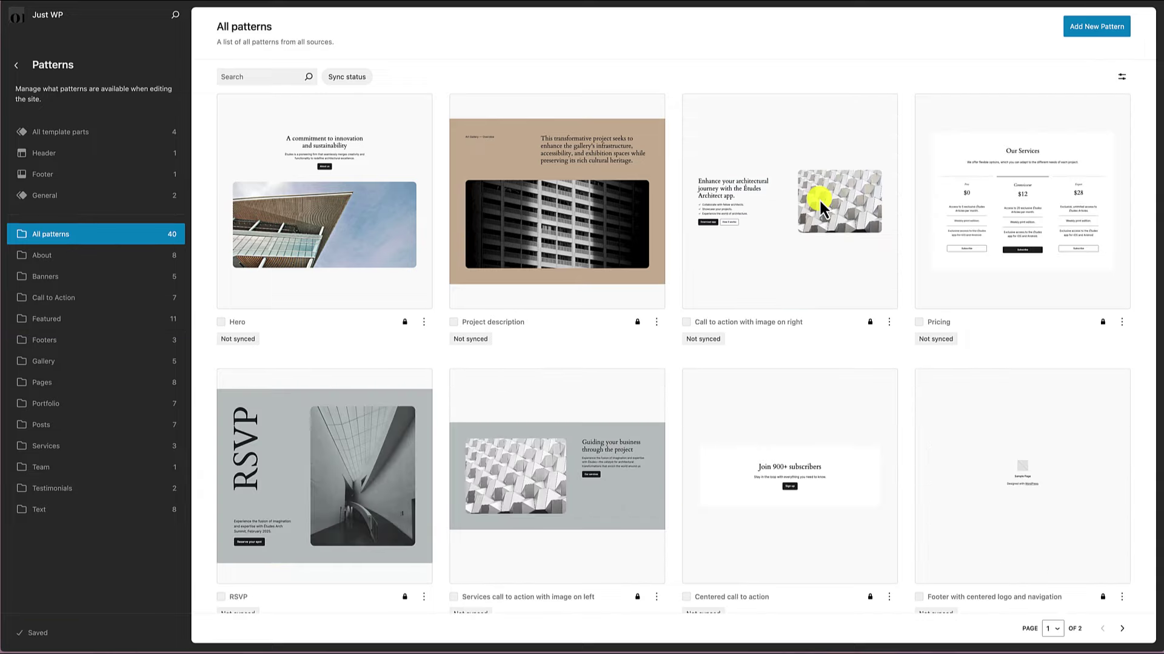
# Leave the site editor for the WordPress dashboard and open the installed themes
pyautogui.click(15, 66)
pyautogui.click(15, 67)
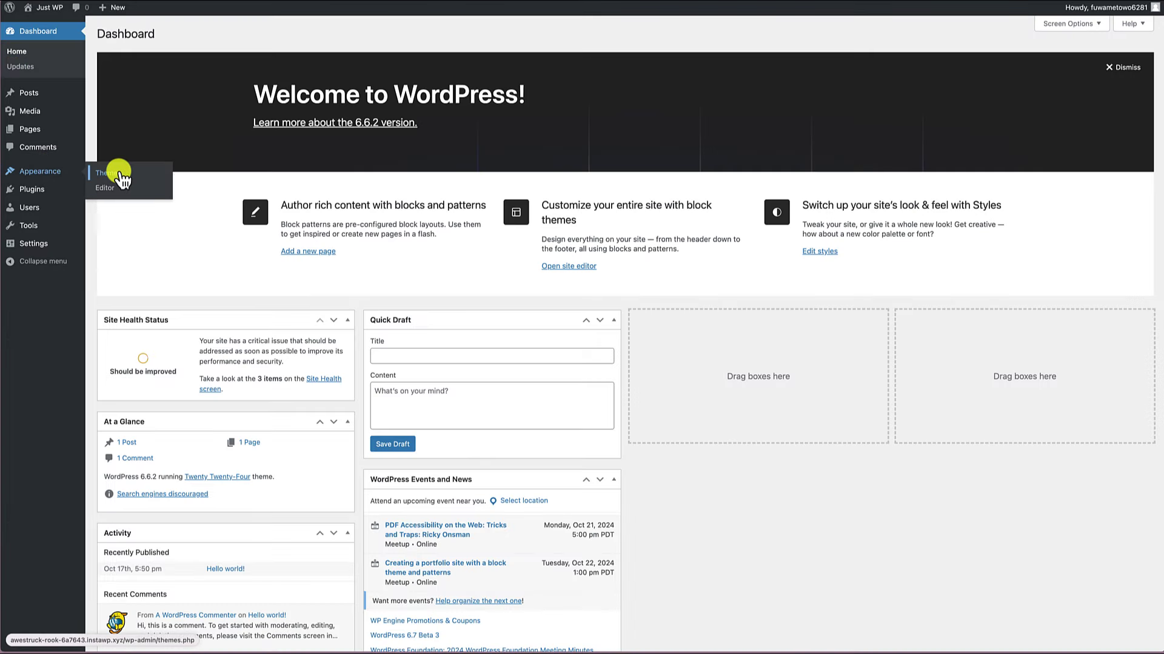
pyautogui.click(120, 174)
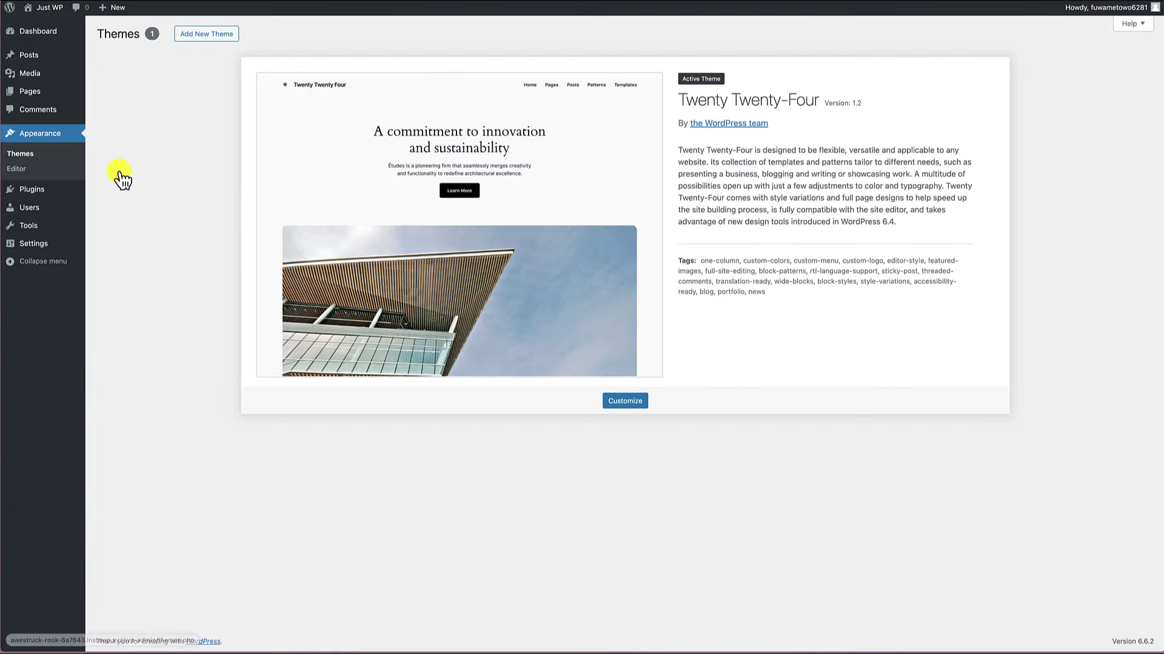
# Add the Kadence theme from the popular themes and activate it
pyautogui.click(213, 38)
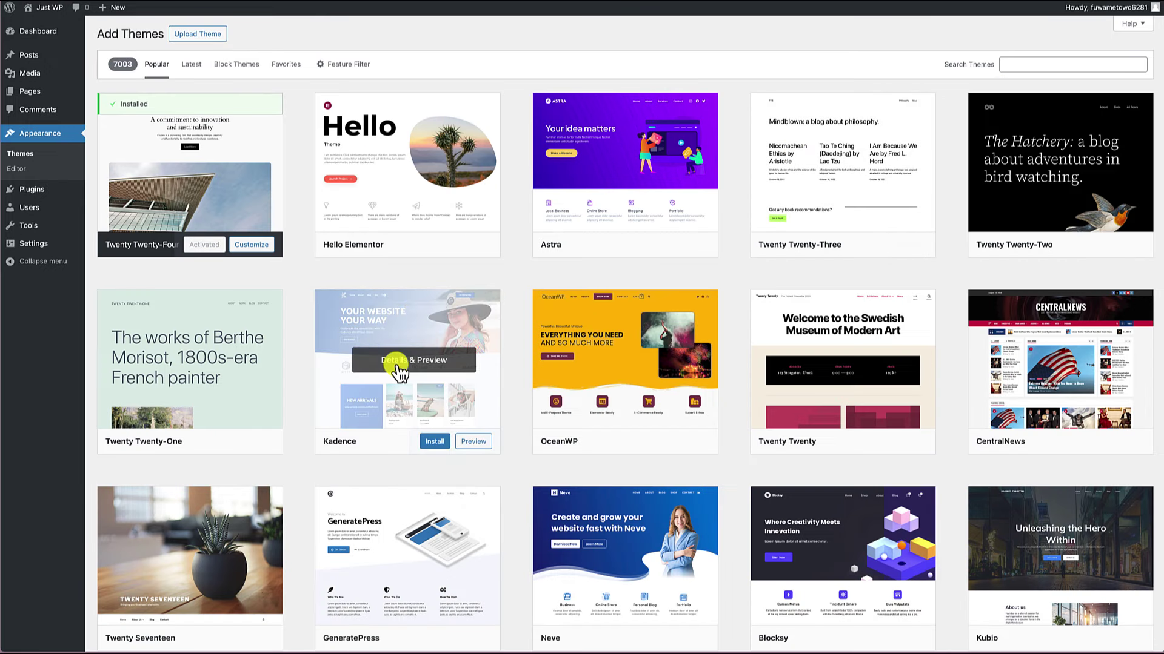
pyautogui.click(435, 442)
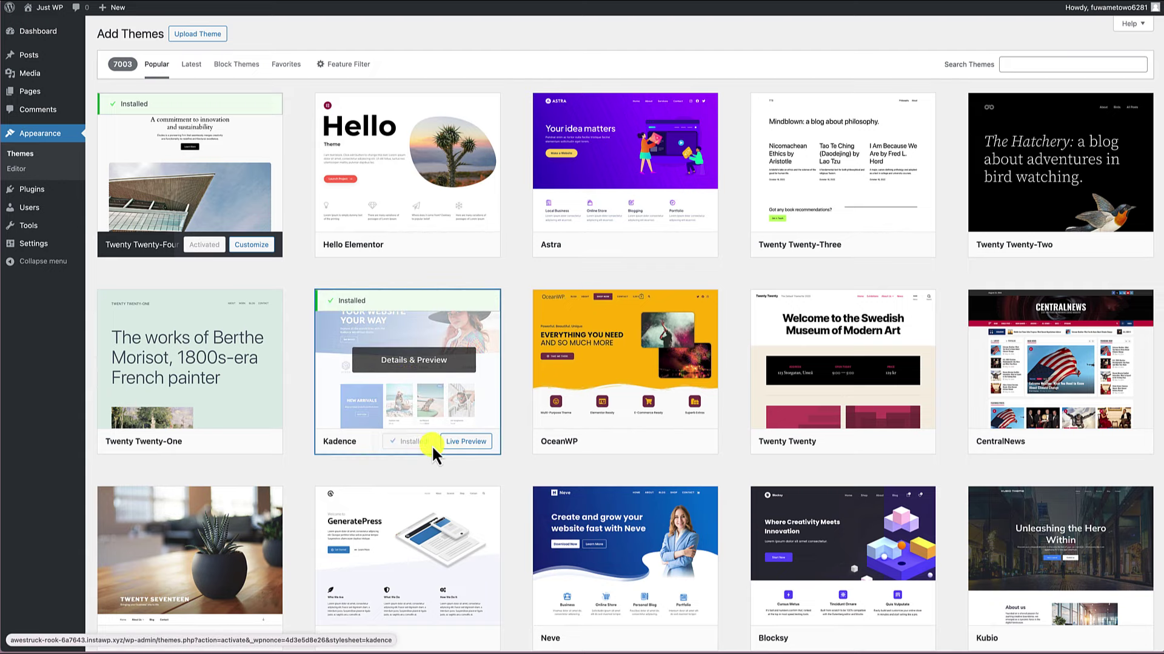
pyautogui.click(416, 442)
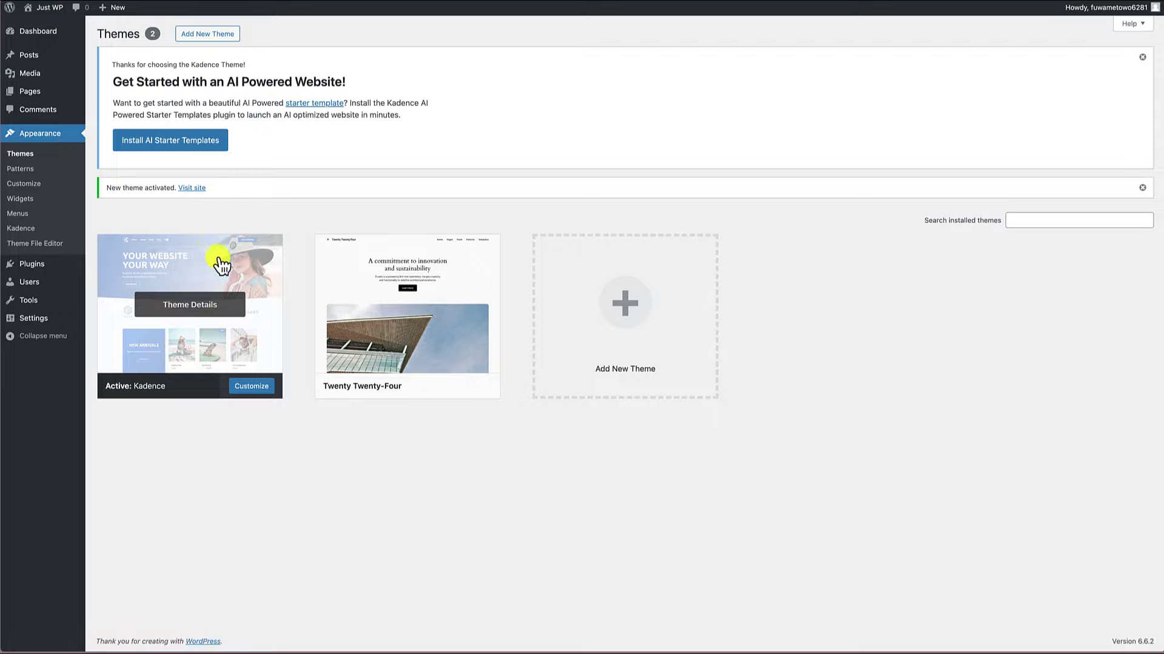
# Visit the live site under the Kadence theme, view Sample Page, and go back to the home page
pyautogui.moveTo(81, 308)
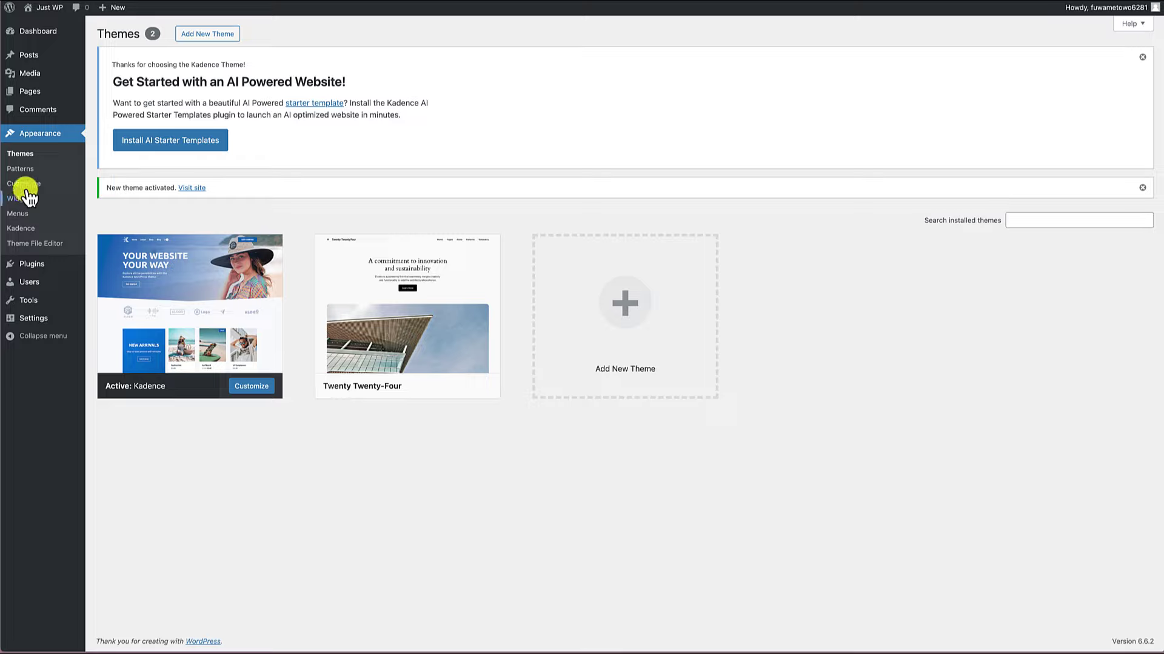
pyautogui.click(48, 10)
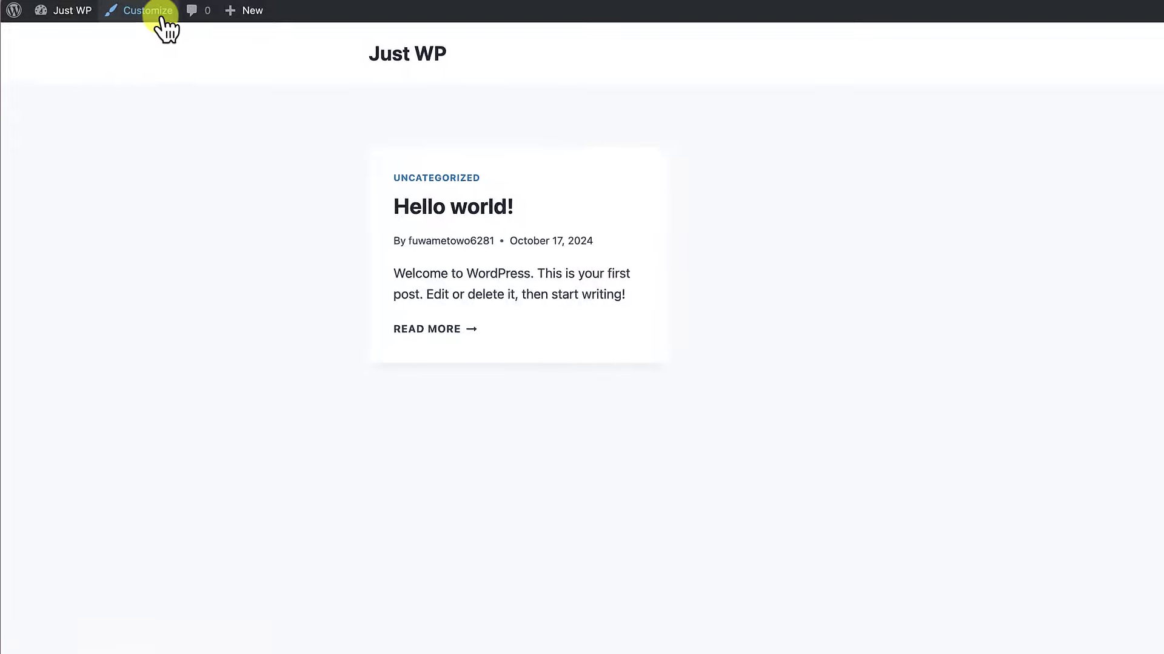
pyautogui.click(885, 40)
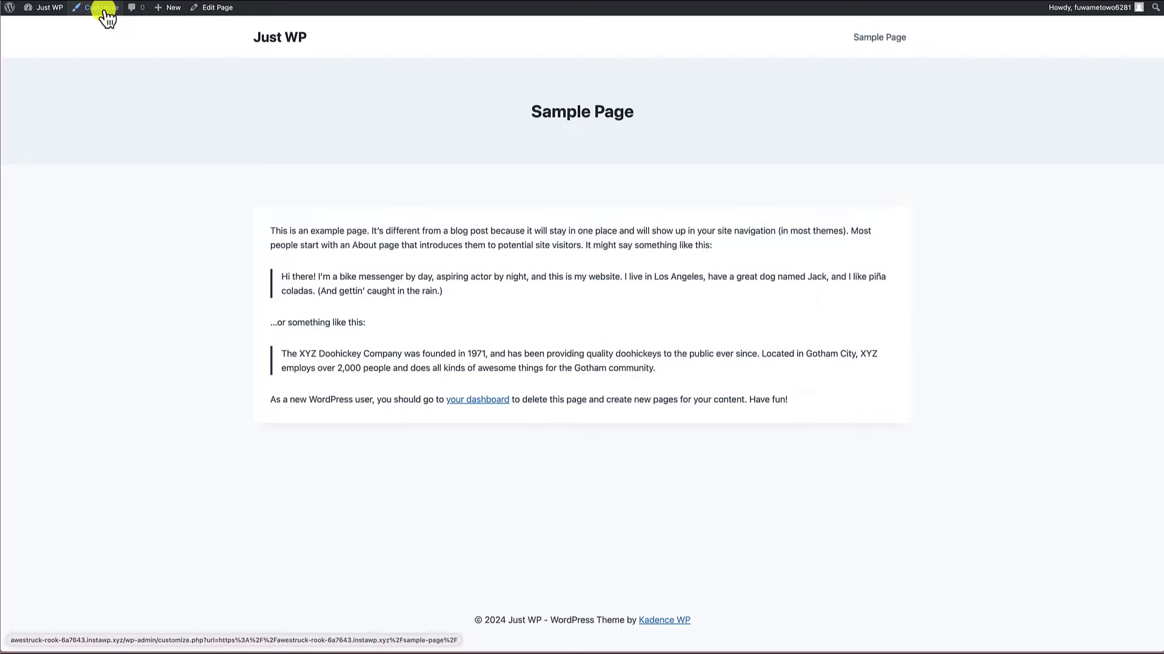
pyautogui.click(280, 47)
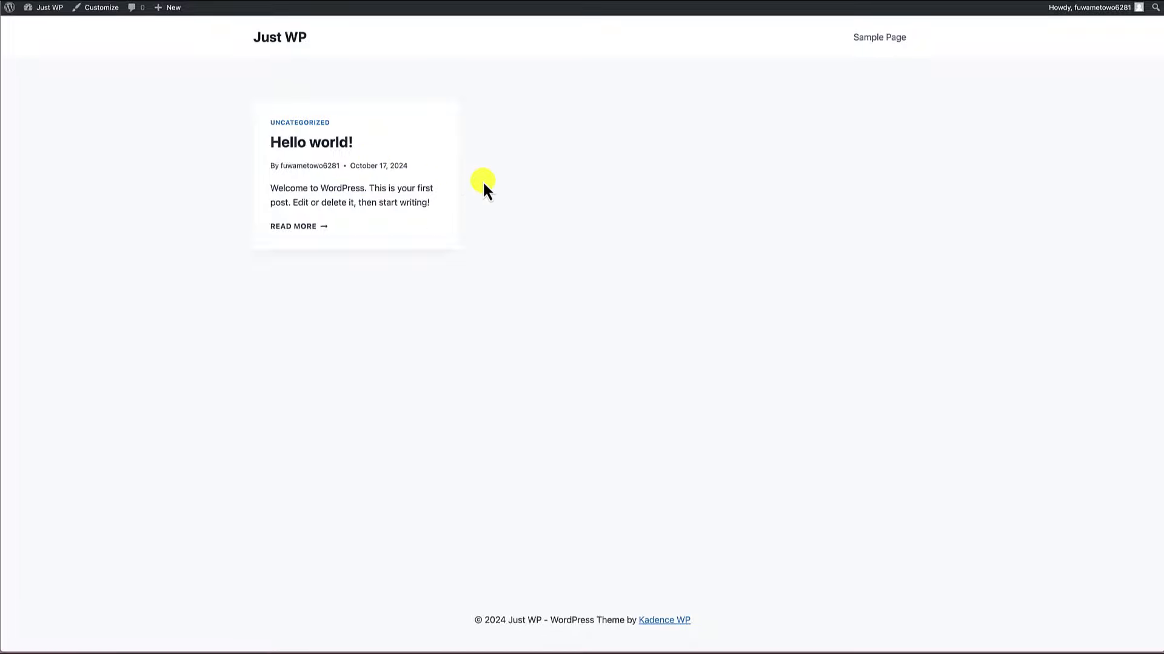
# Open the Customizer for the Kadence theme and view the Typography and Buttons settings under Colors & Fonts
pyautogui.click(97, 8)
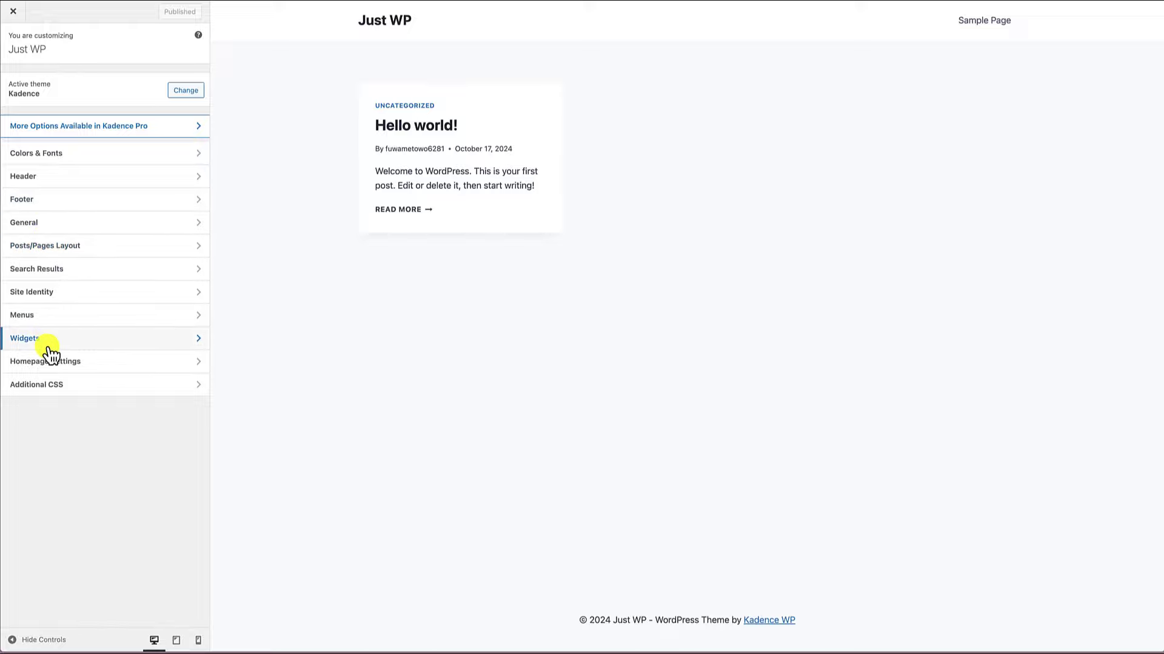
pyautogui.click(65, 156)
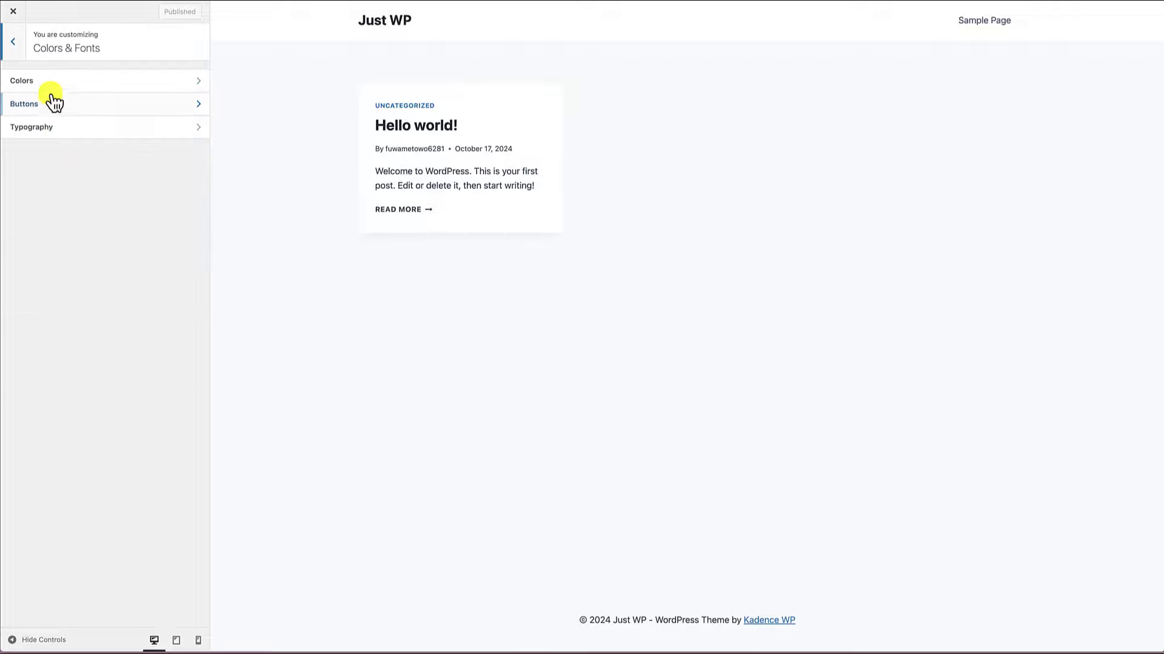
pyautogui.click(57, 140)
pyautogui.click(13, 46)
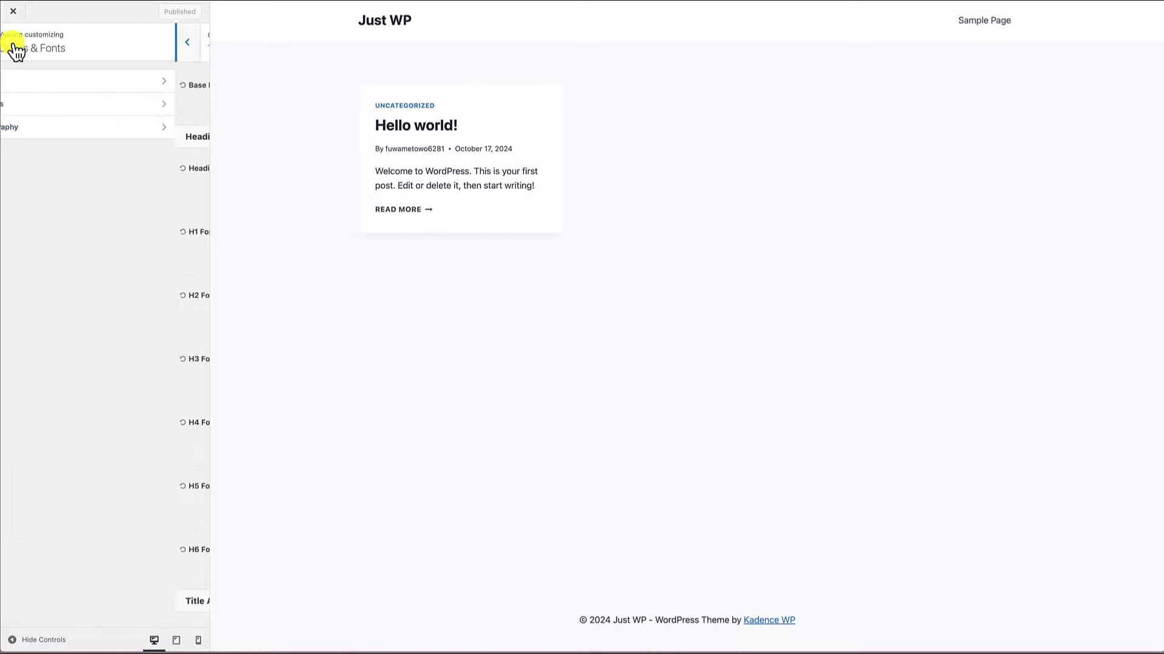
pyautogui.click(30, 103)
pyautogui.click(12, 48)
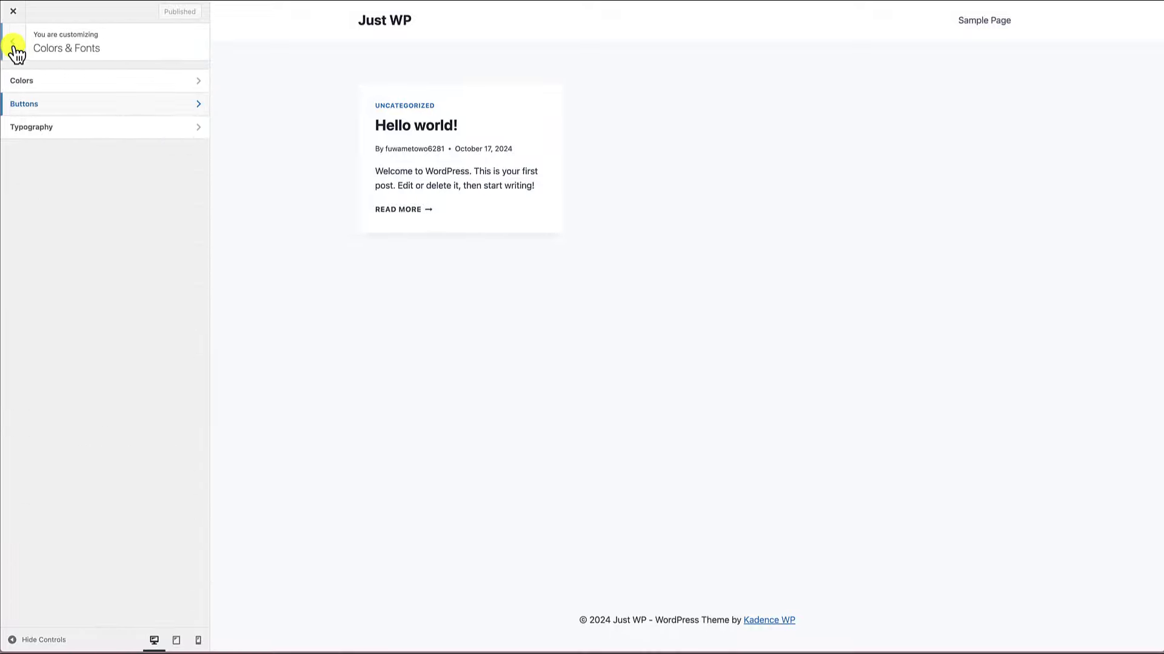
pyautogui.click(13, 49)
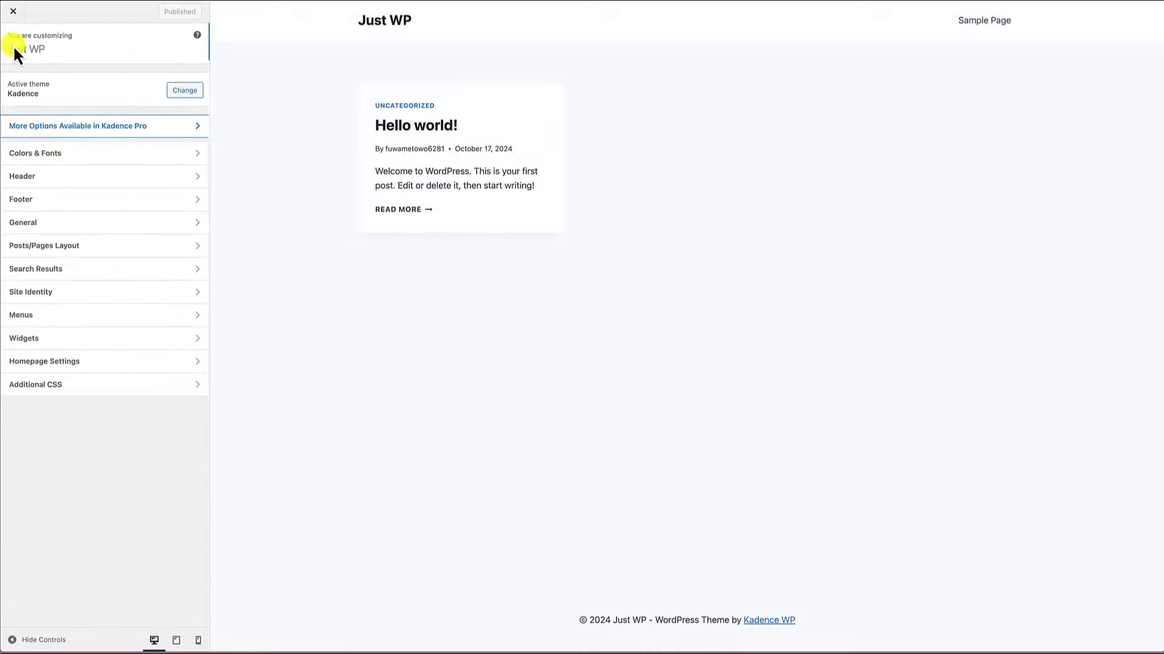
# View the Customizer's Header and Footer builders with their available items and rows
pyautogui.click(35, 178)
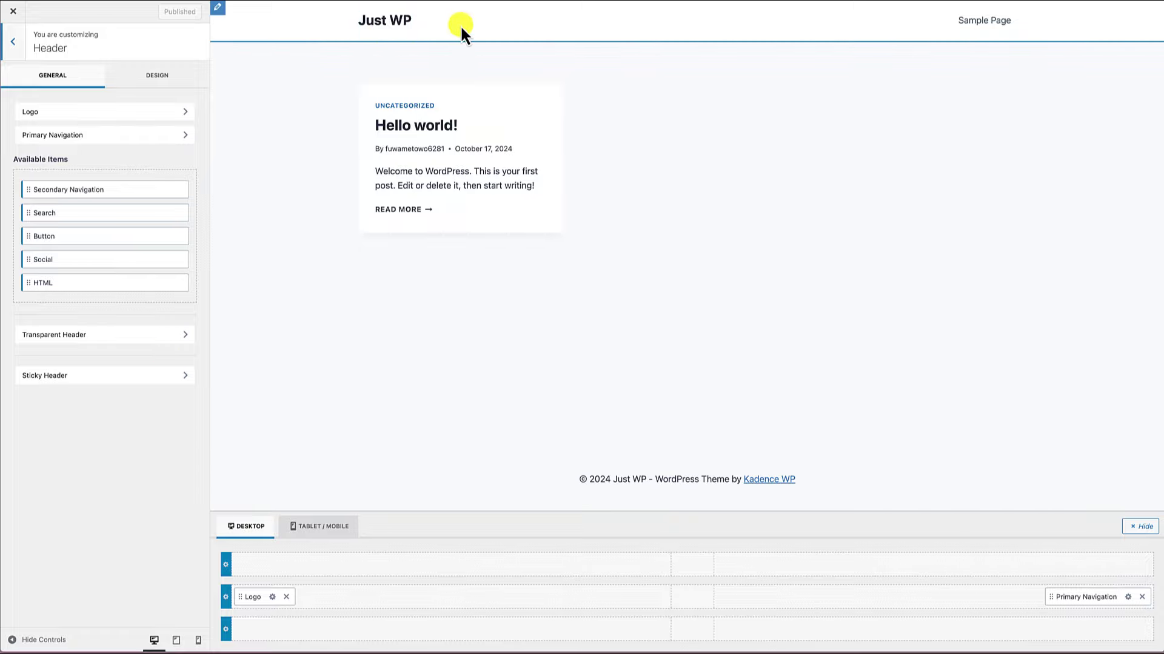
pyautogui.click(15, 49)
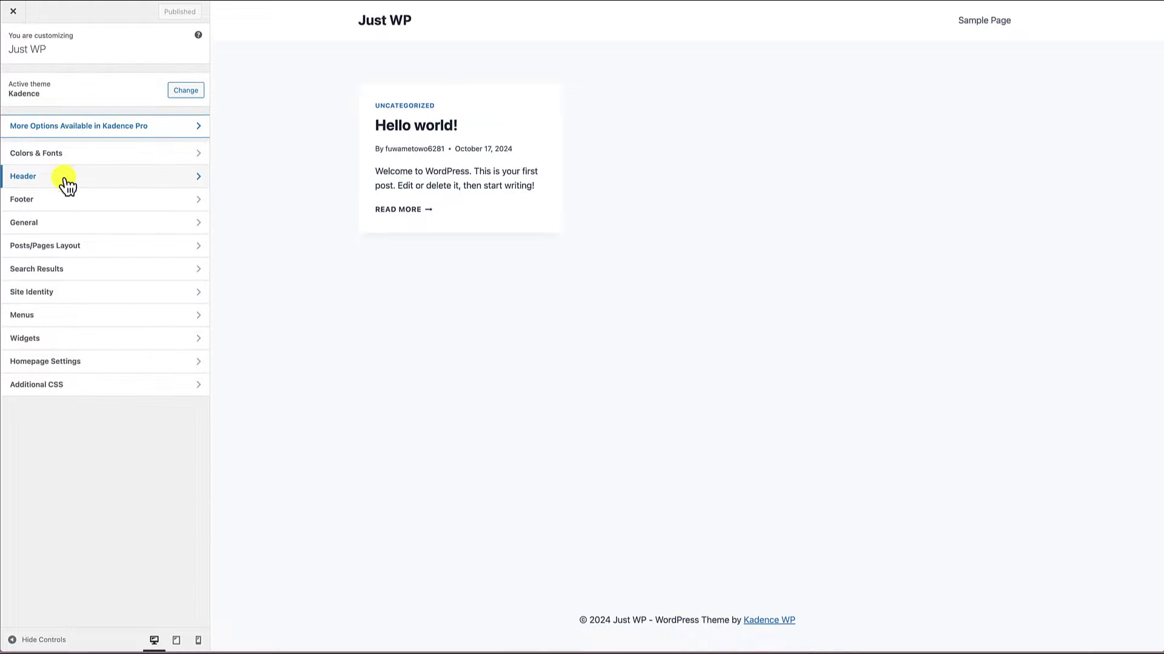
pyautogui.click(44, 200)
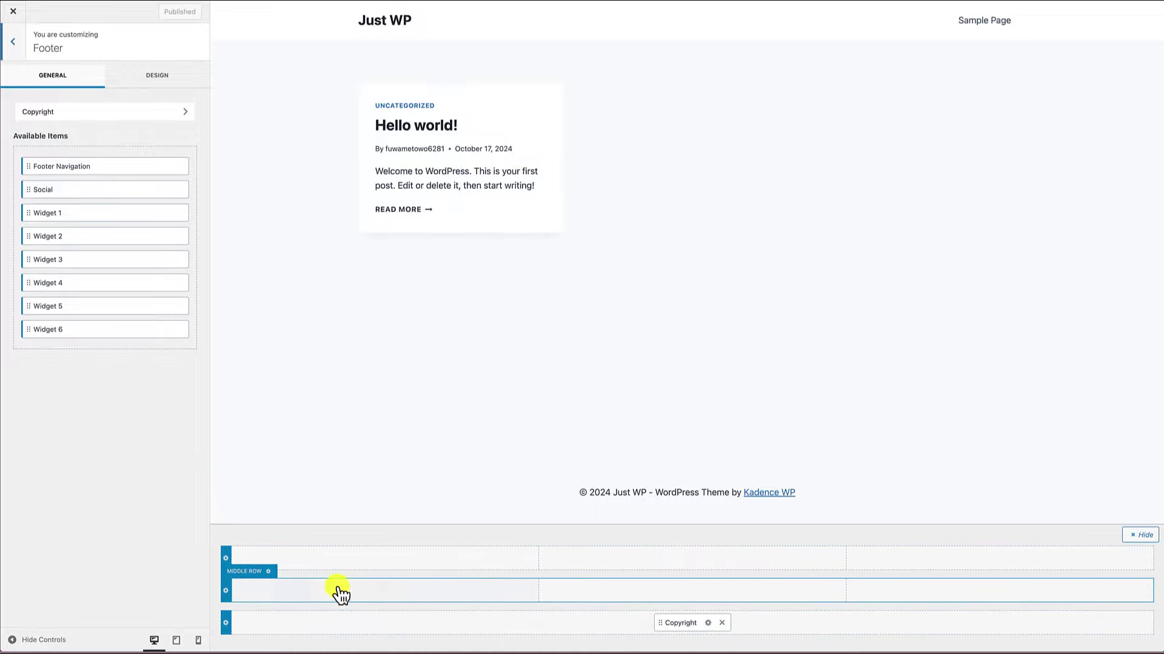
pyautogui.click(13, 42)
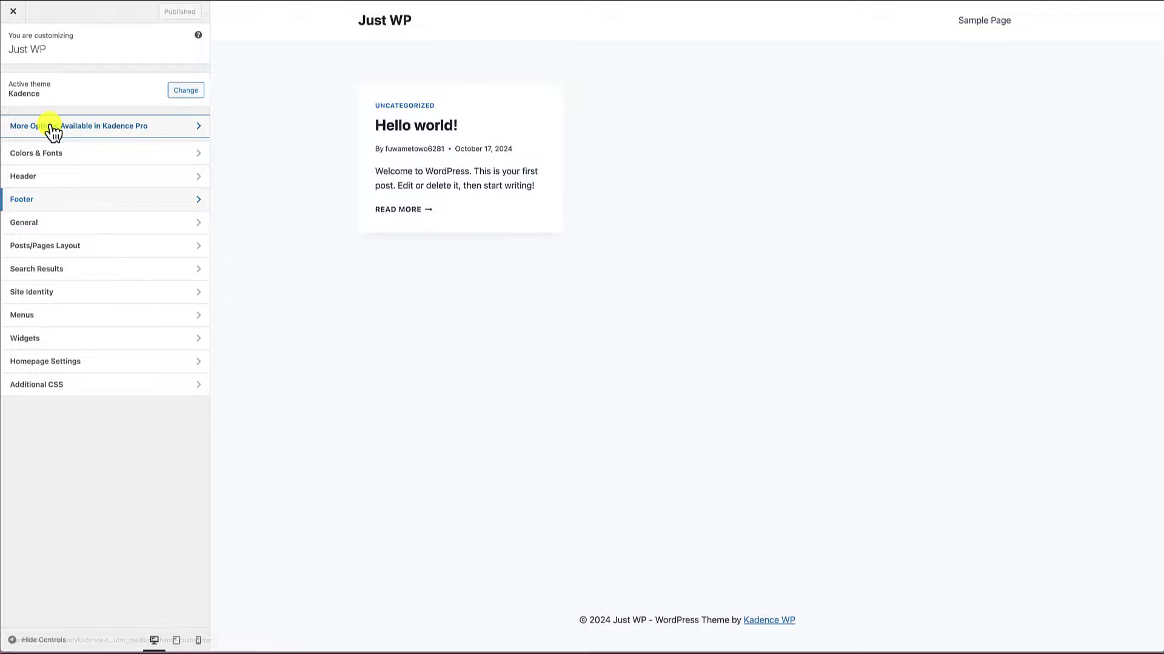
# Look through the Posts/Pages Layout settings: Page Layout with its design options, Single Post Layout and Archive Layout
pyautogui.click(48, 247)
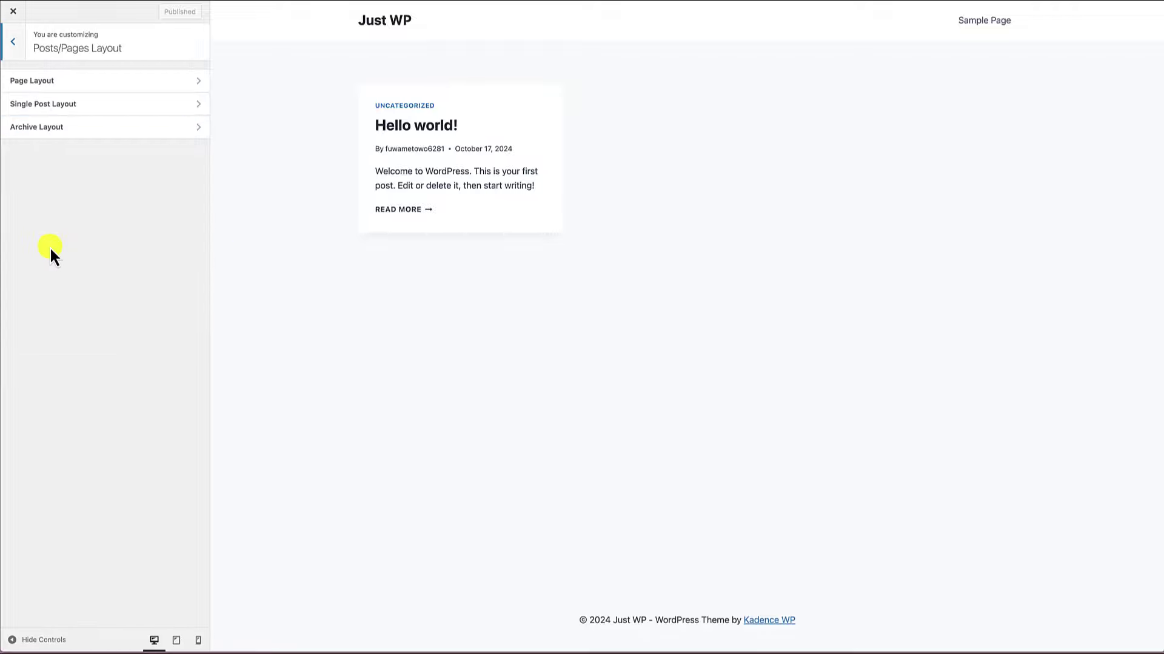
pyautogui.click(40, 82)
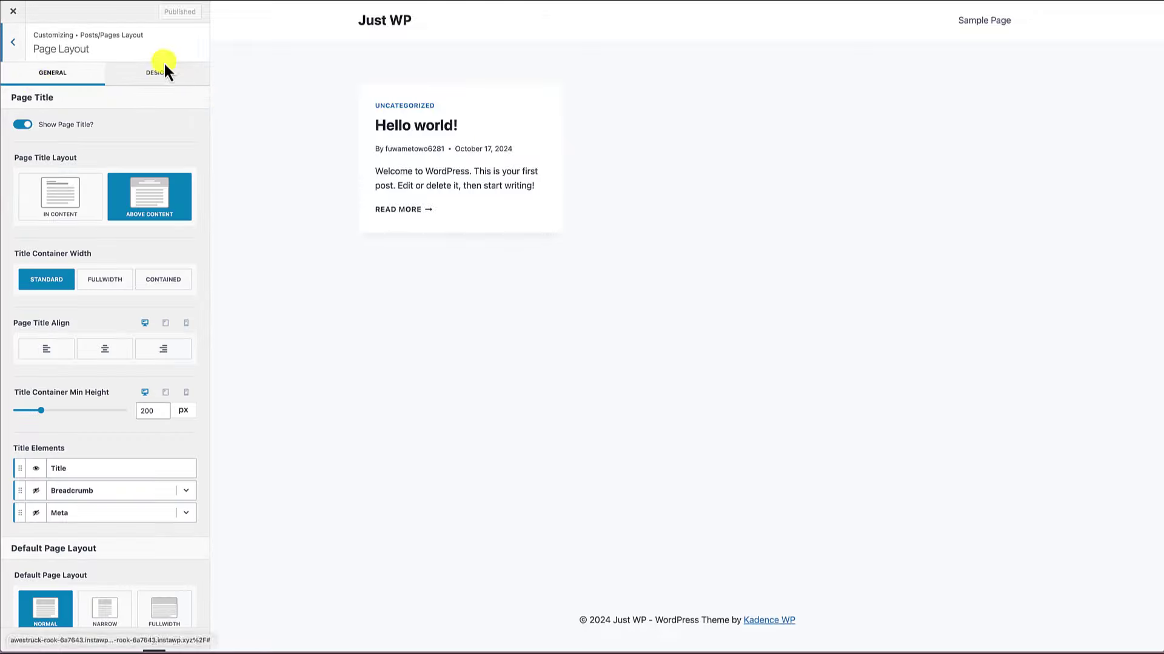
pyautogui.click(163, 75)
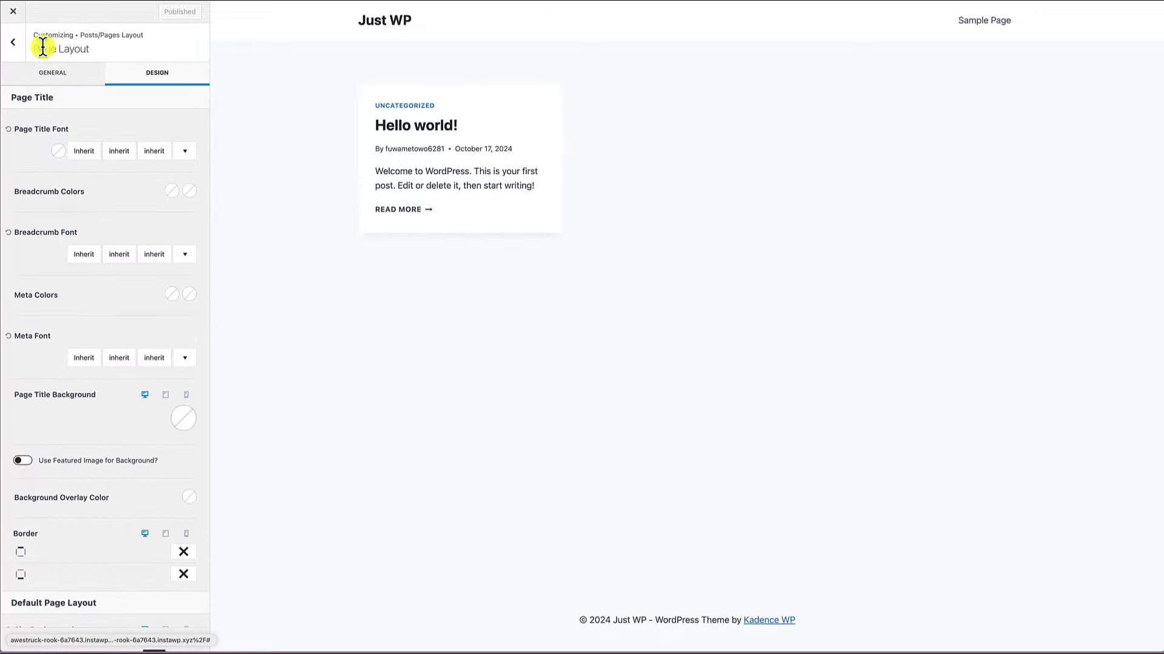
pyautogui.click(14, 43)
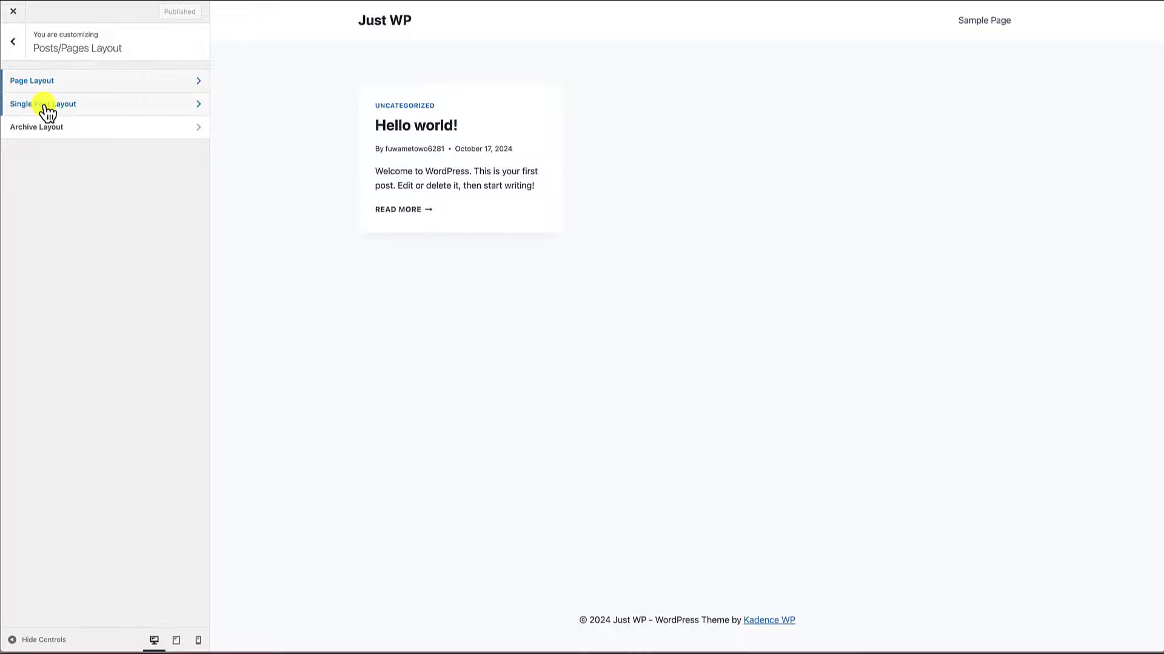
pyautogui.click(45, 107)
pyautogui.click(12, 55)
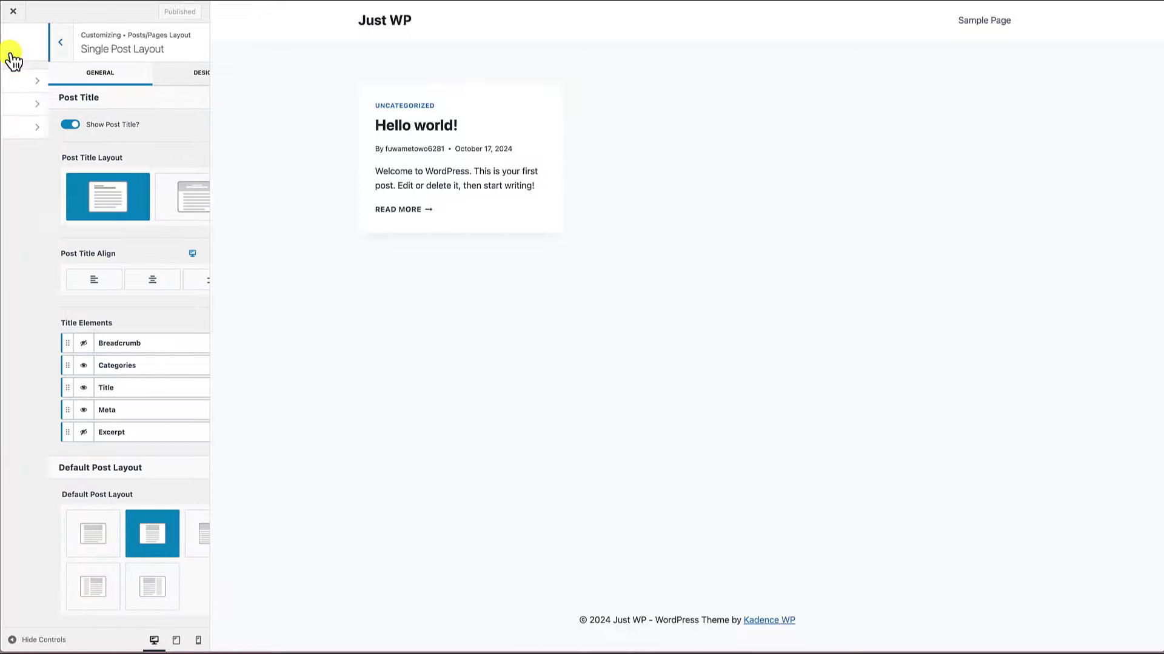
pyautogui.click(34, 126)
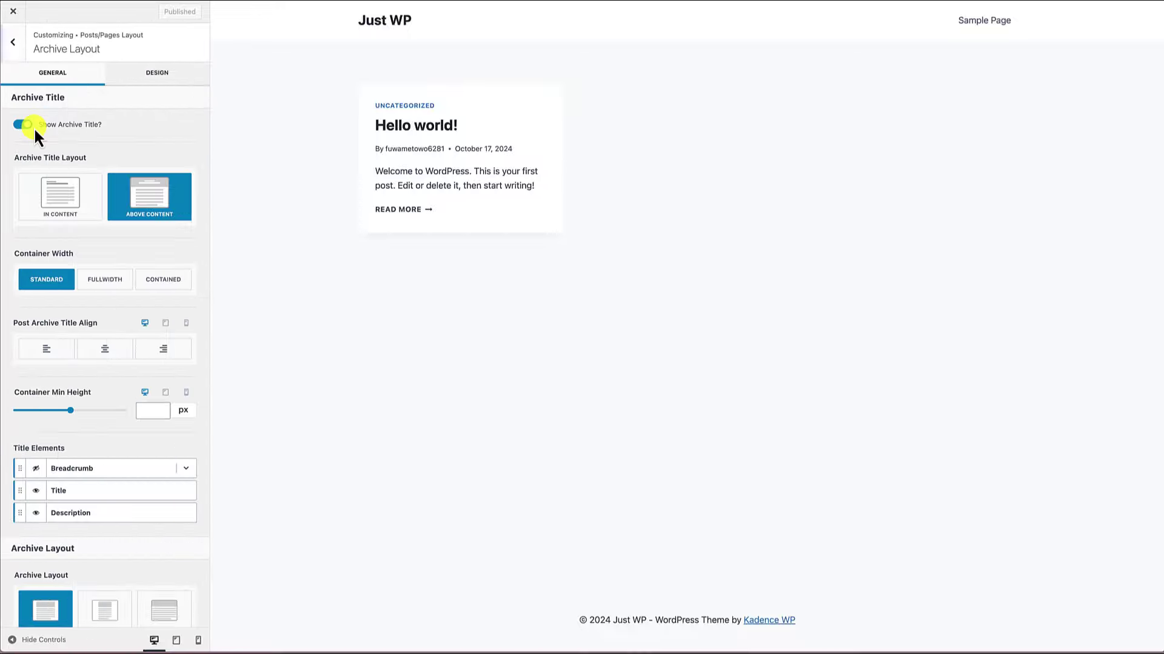
pyautogui.click(15, 52)
pyautogui.click(15, 52)
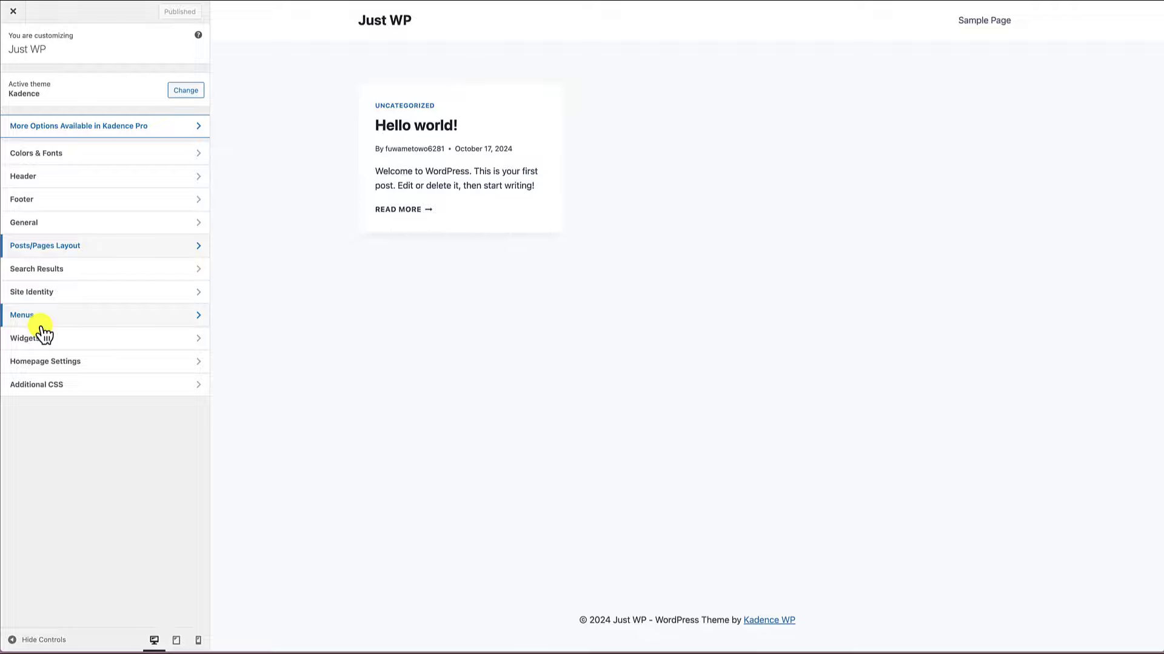
# Leave the Customizer, activate the Twenty Twenty-Four theme from the installed themes, and visit the live site
pyautogui.click(15, 17)
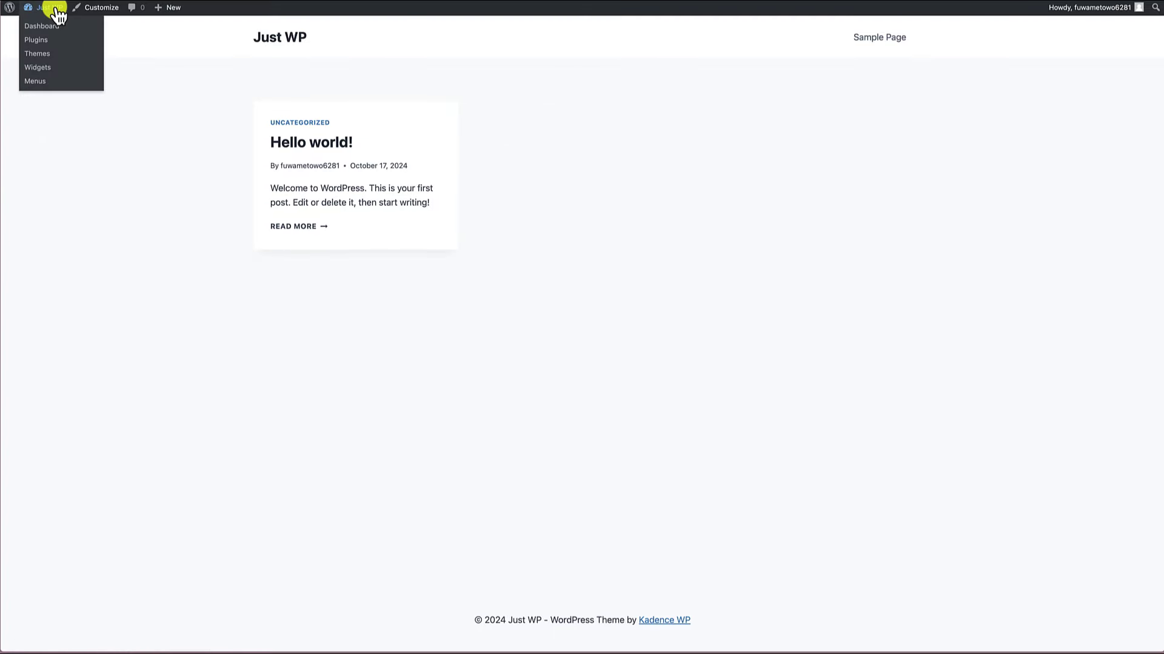
pyautogui.click(44, 26)
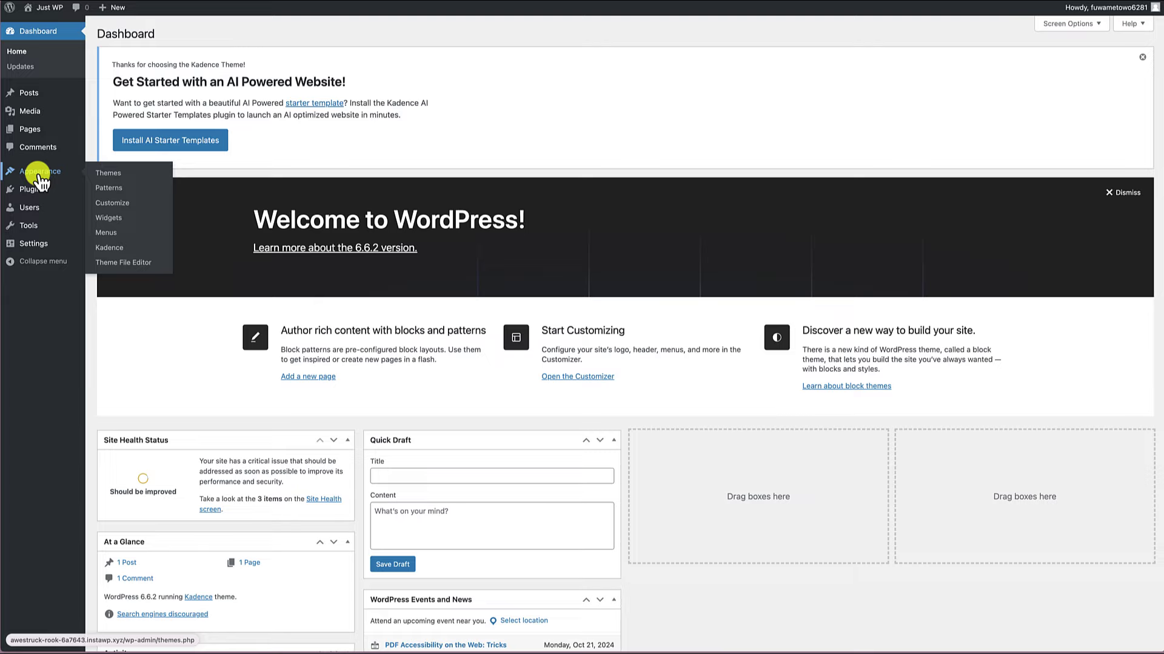
pyautogui.click(111, 180)
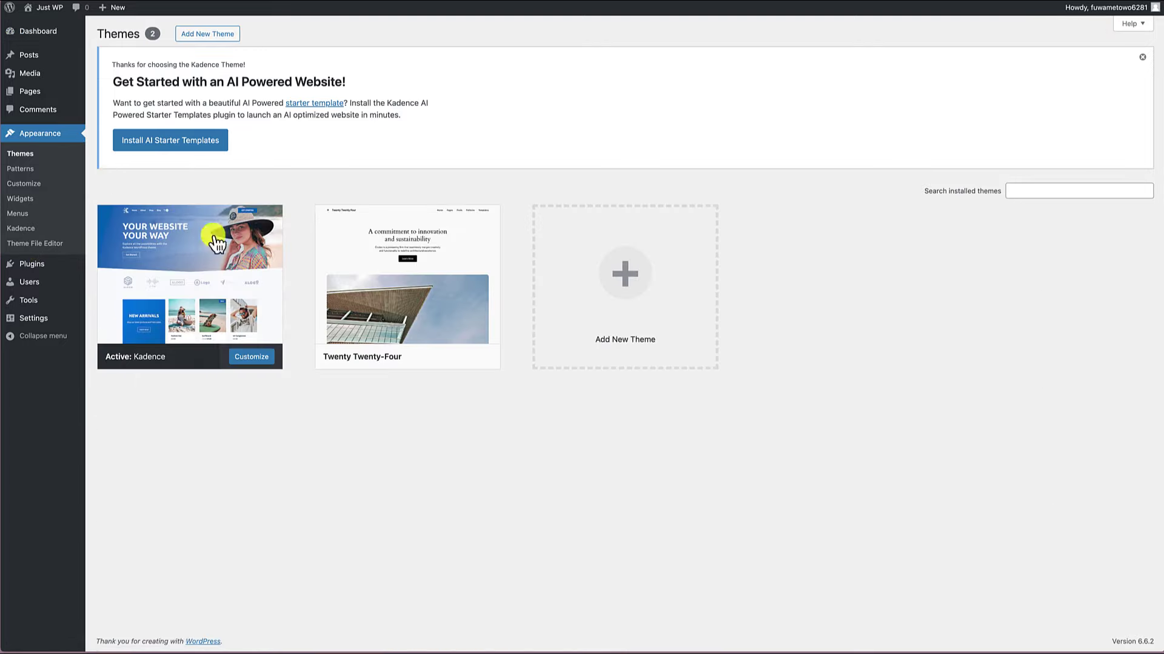
pyautogui.moveTo(382, 291)
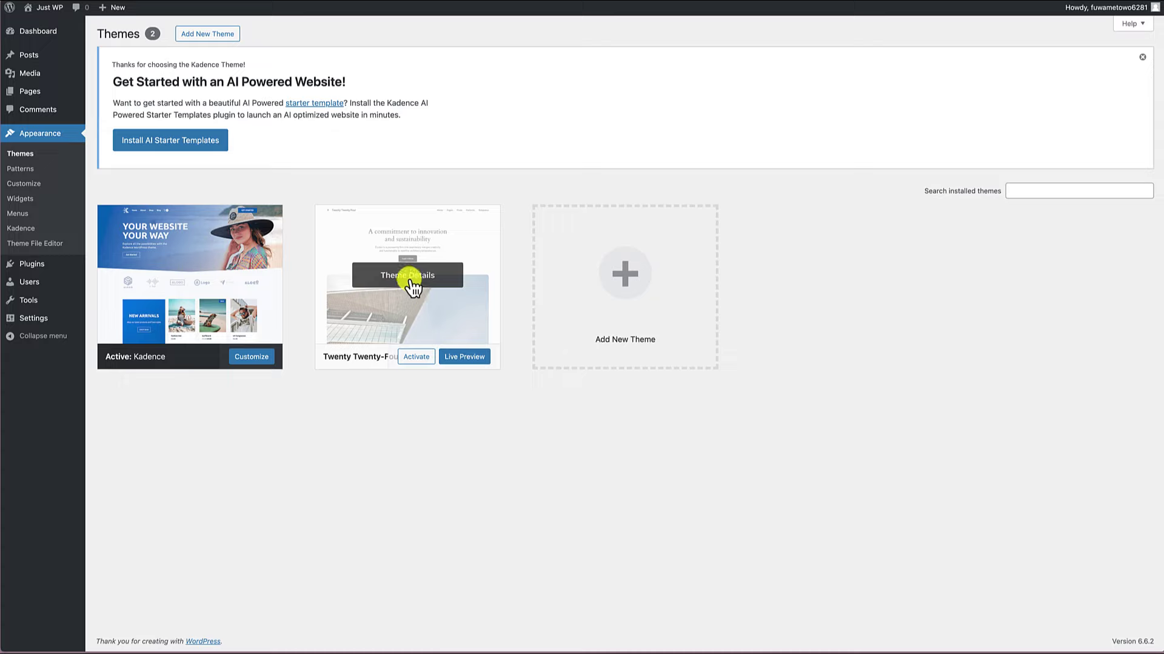
pyautogui.click(418, 358)
pyautogui.click(48, 14)
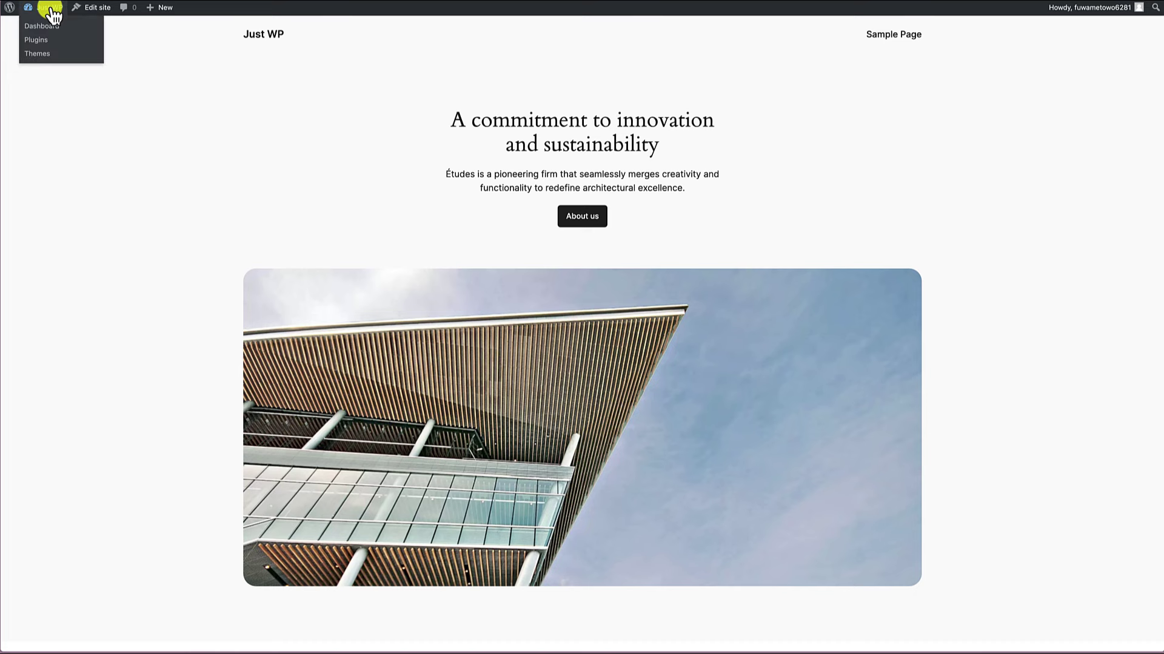
# Return to the dashboard, search the new plugins for kadence, and install and activate Gutenberg Blocks with AI by Kadence WP
pyautogui.click(51, 27)
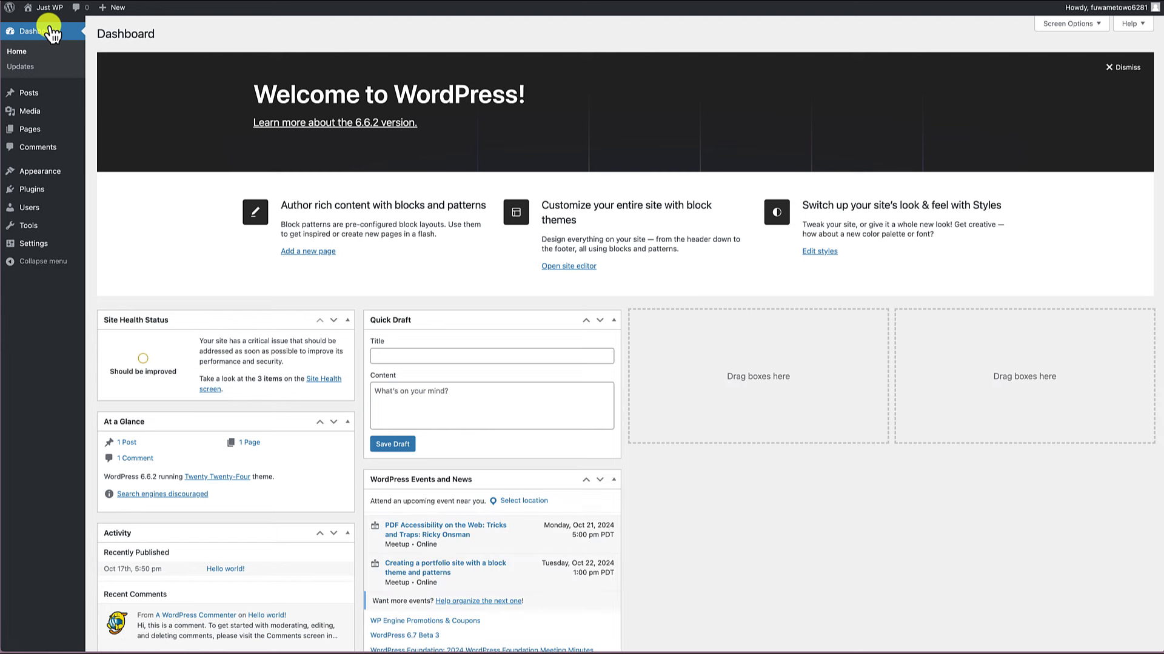
pyautogui.moveTo(33, 192)
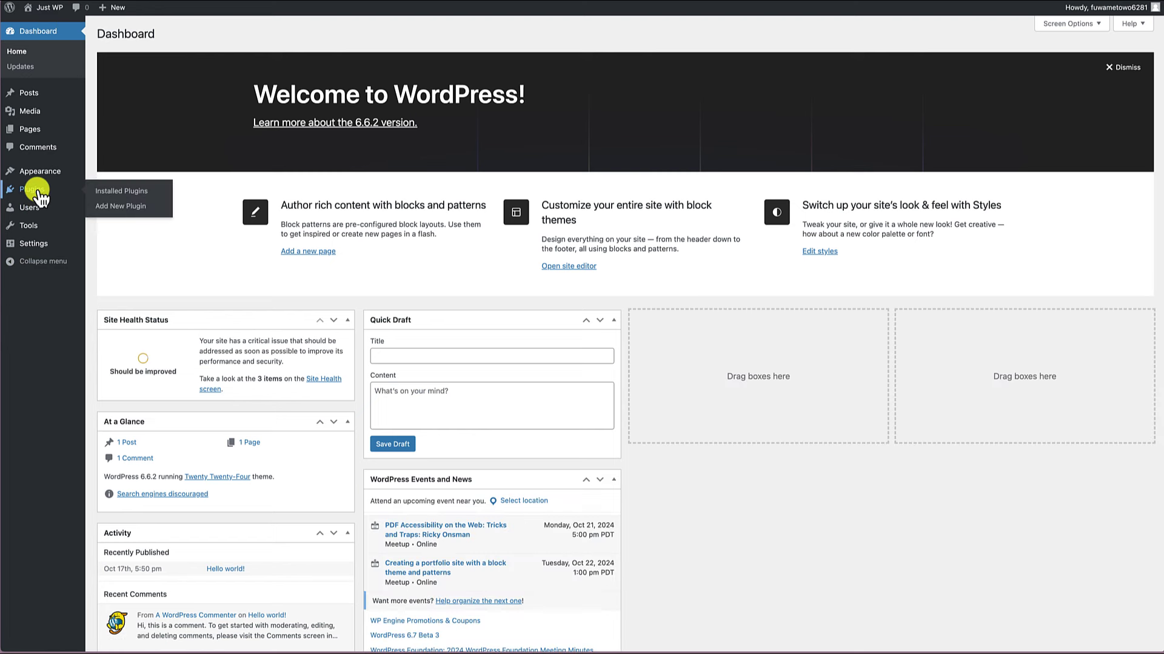
pyautogui.click(113, 209)
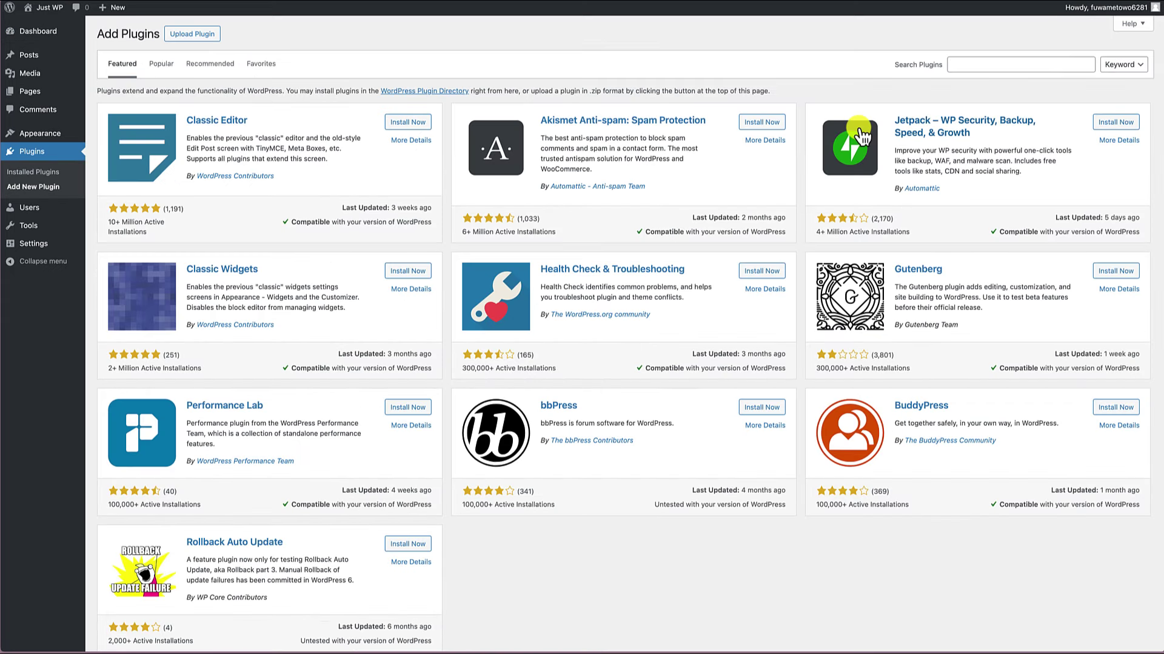
pyautogui.click(976, 66)
pyautogui.write('kadence')
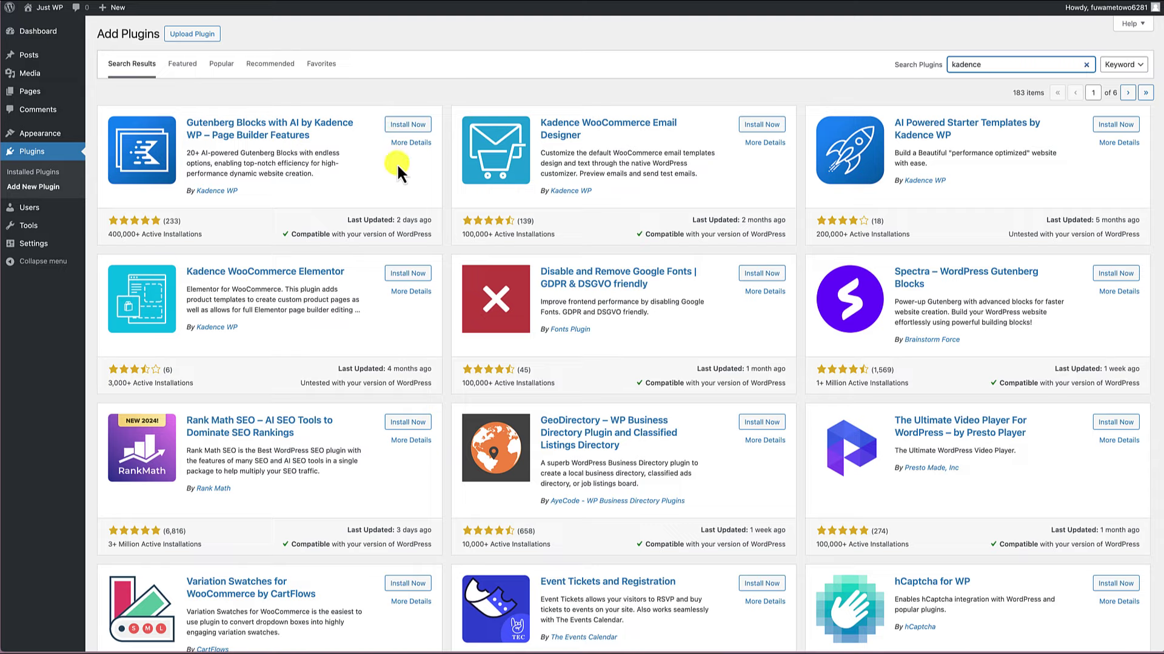
pyautogui.click(408, 125)
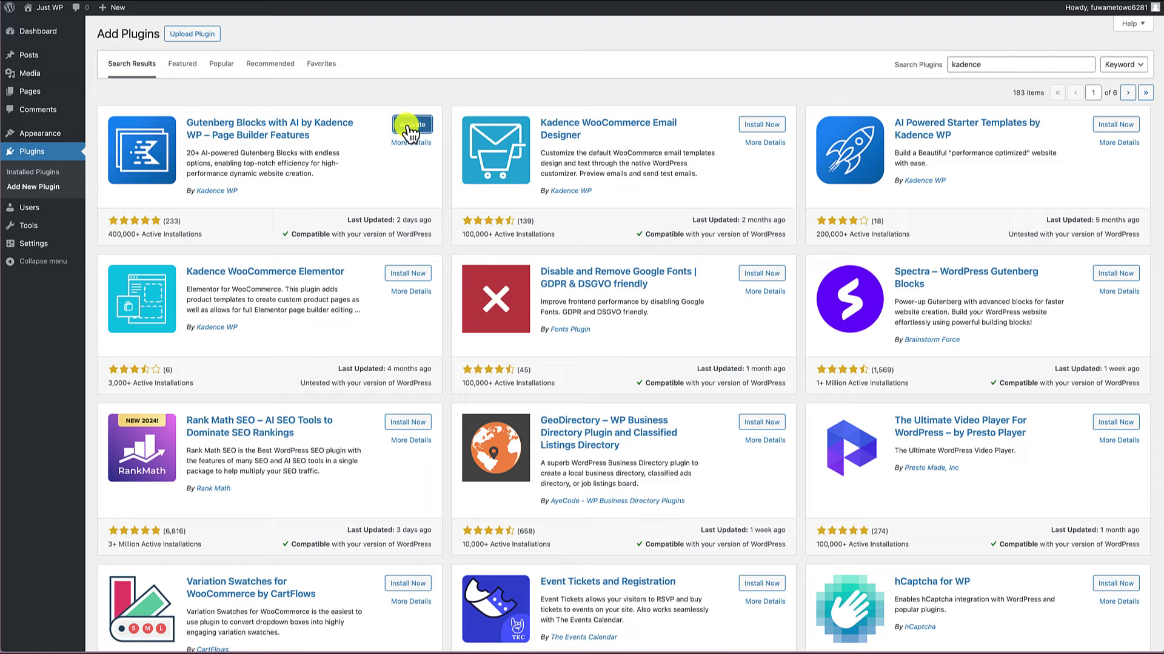
pyautogui.click(411, 124)
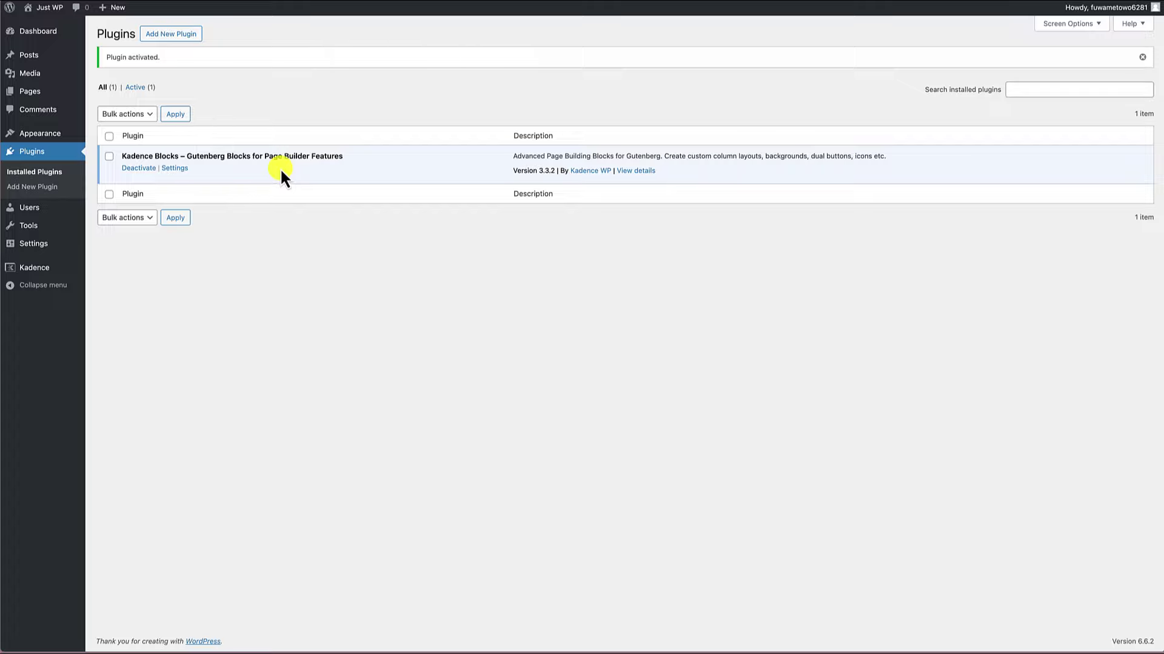
# Check the Kadence plugin's admin entries, visit the live site, and return to the dashboard
pyautogui.moveTo(26, 267)
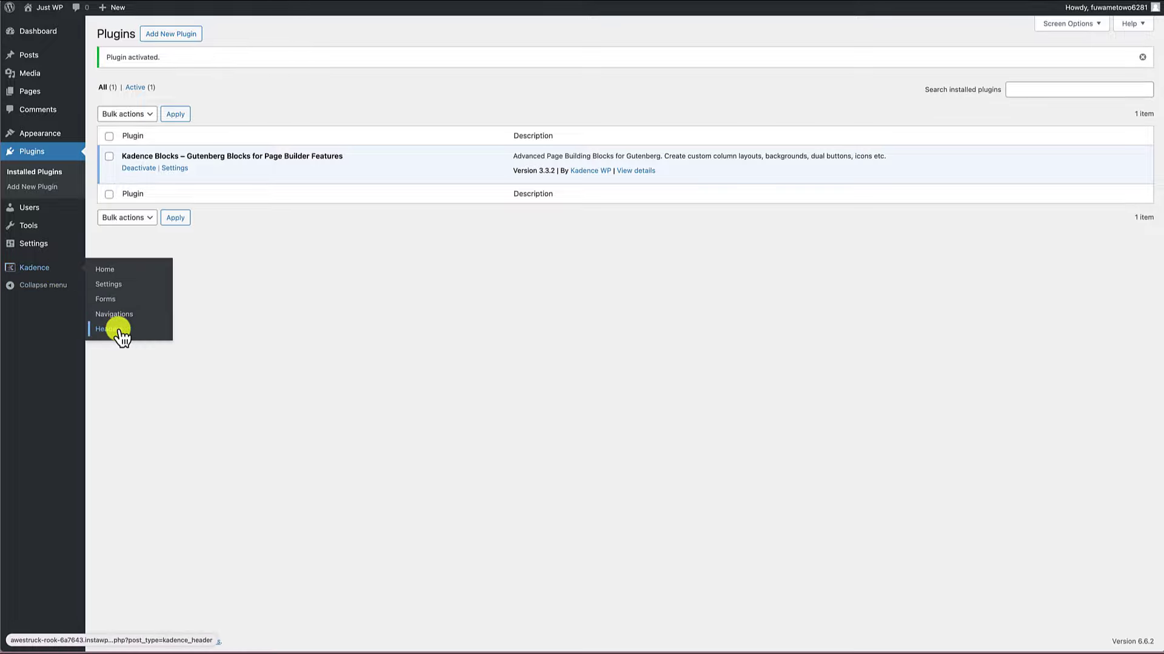
pyautogui.click(54, 8)
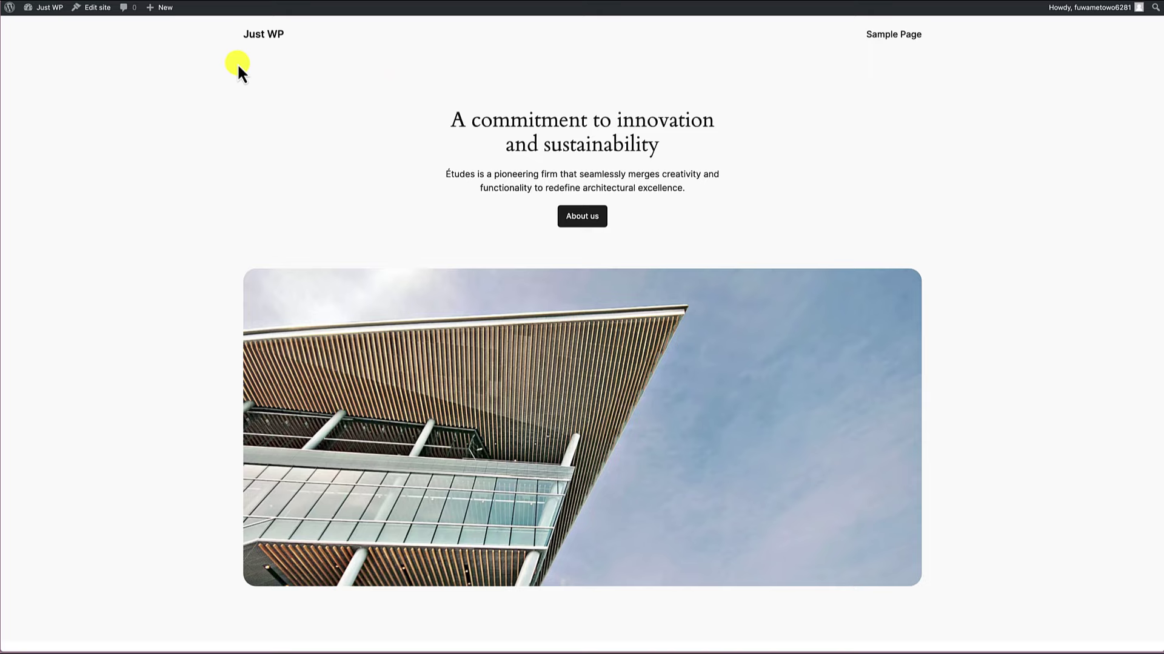
pyautogui.click(52, 20)
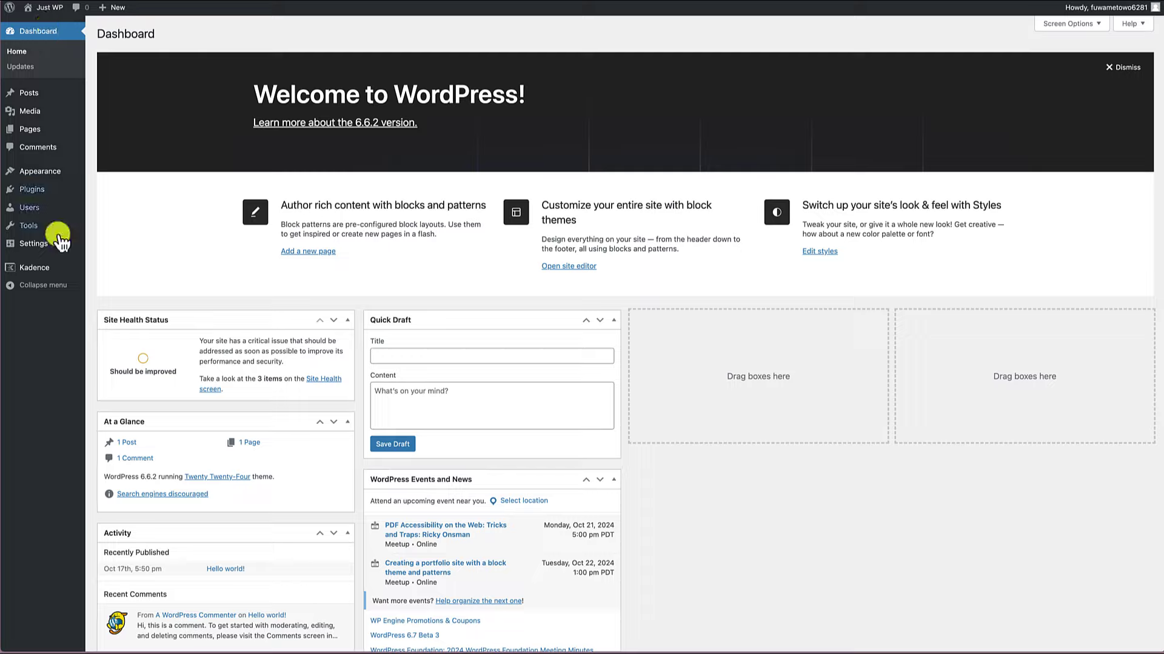
# Open the Kadence headers list, view the setup wizard for a new header, and return to the list without creating one
pyautogui.moveTo(36, 269)
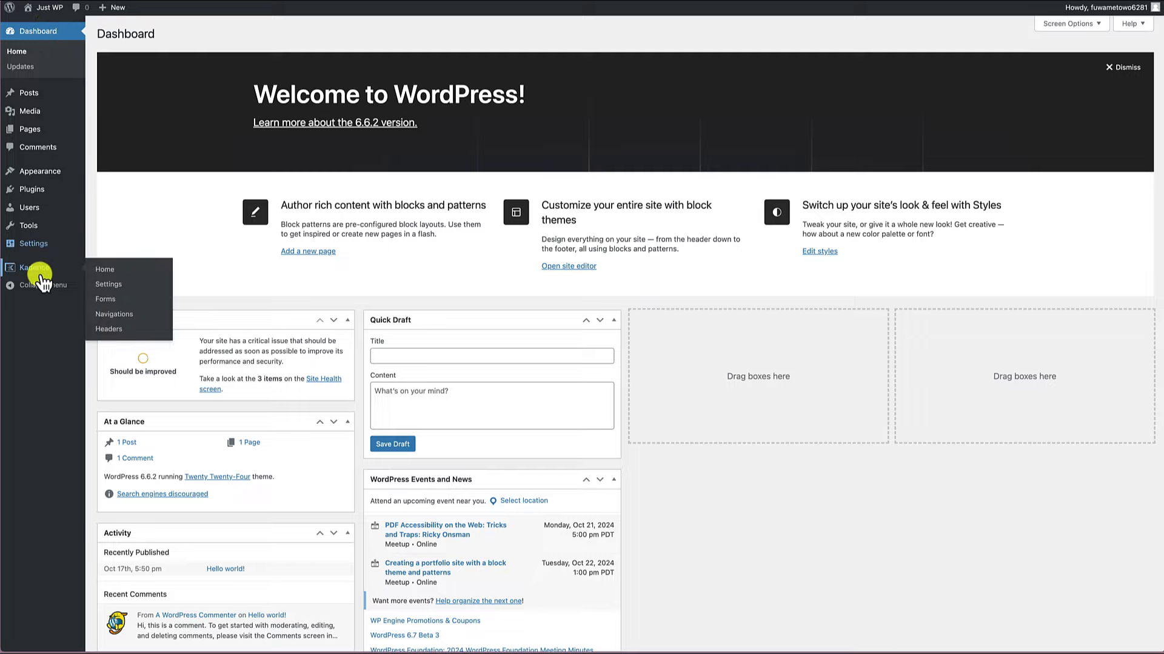
pyautogui.click(120, 330)
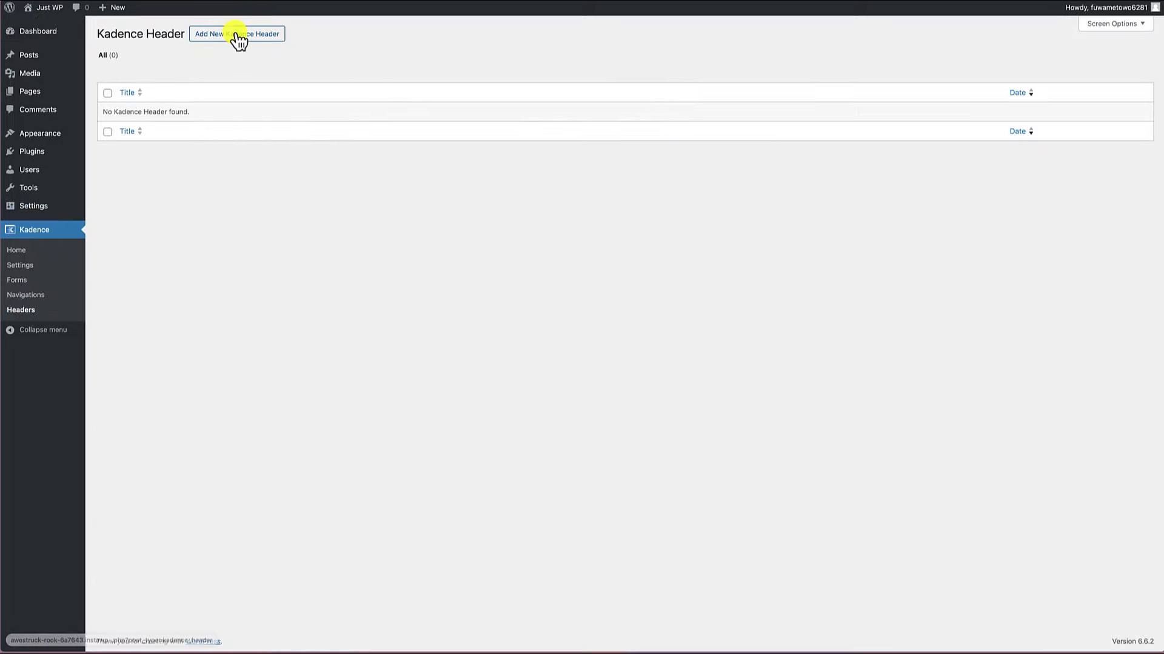
pyautogui.click(238, 39)
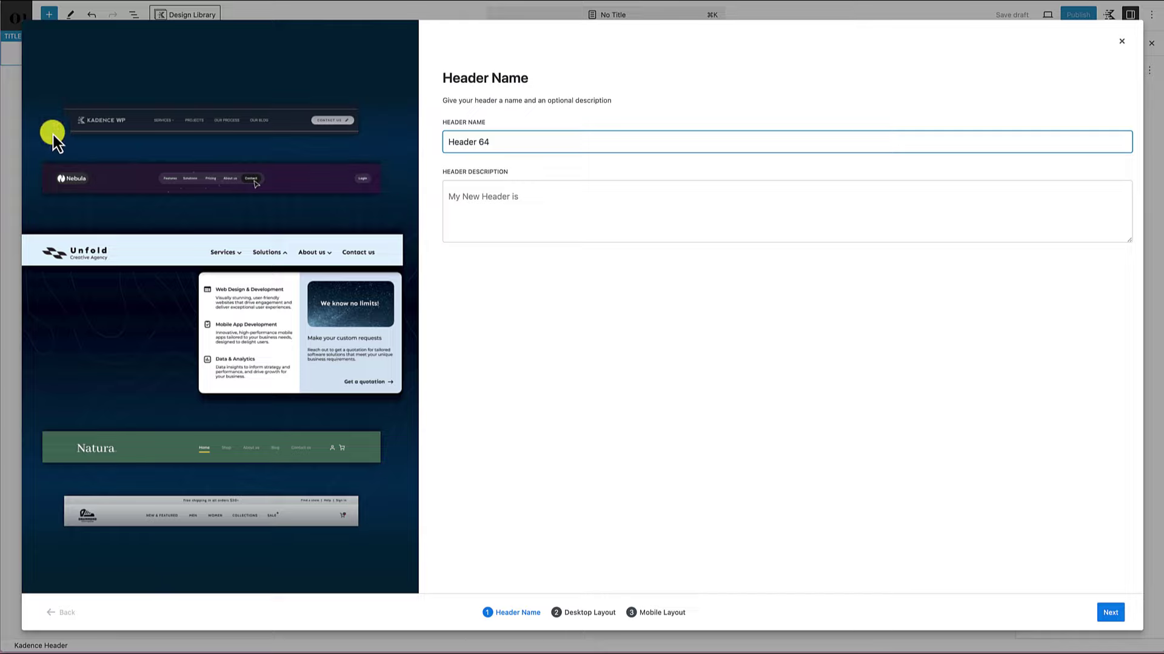
pyautogui.click(15, 134)
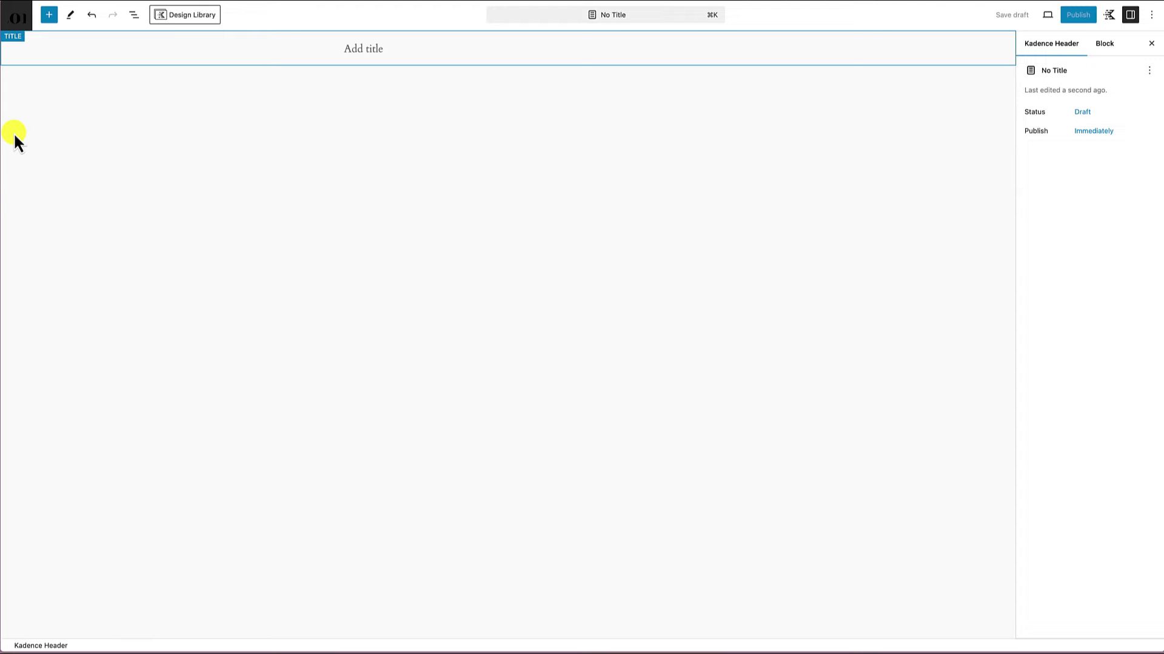
pyautogui.click(16, 18)
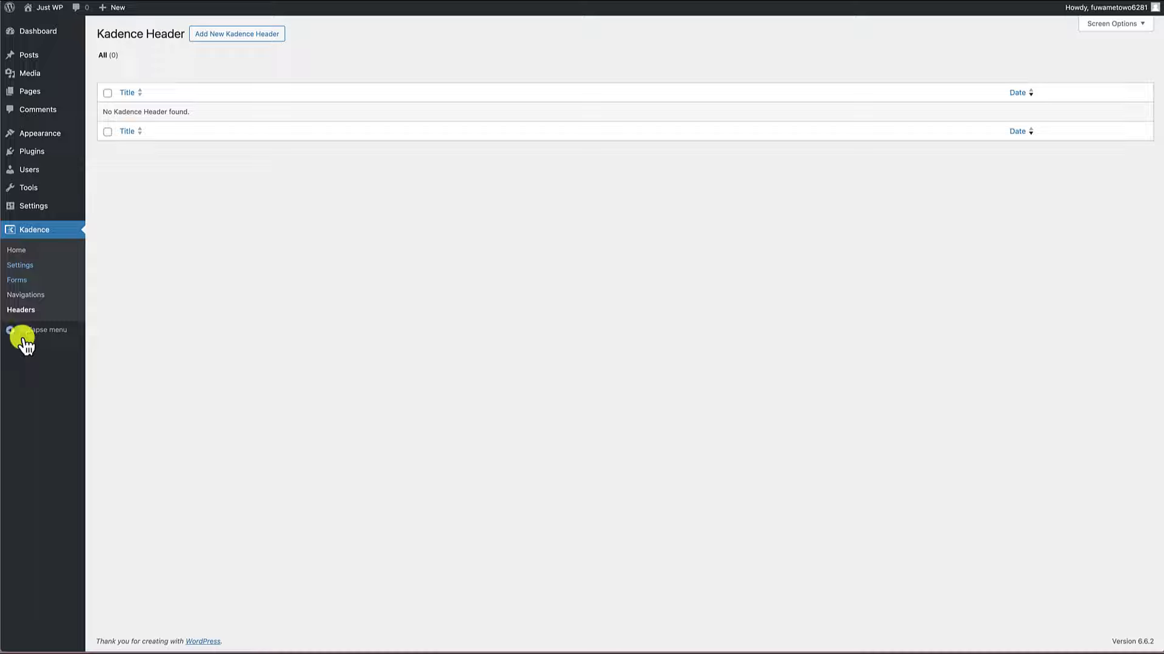
# In the site editor's header template parts, duplicate the Header under the name Header Backup, keeping the Header area
pyautogui.moveTo(40, 134)
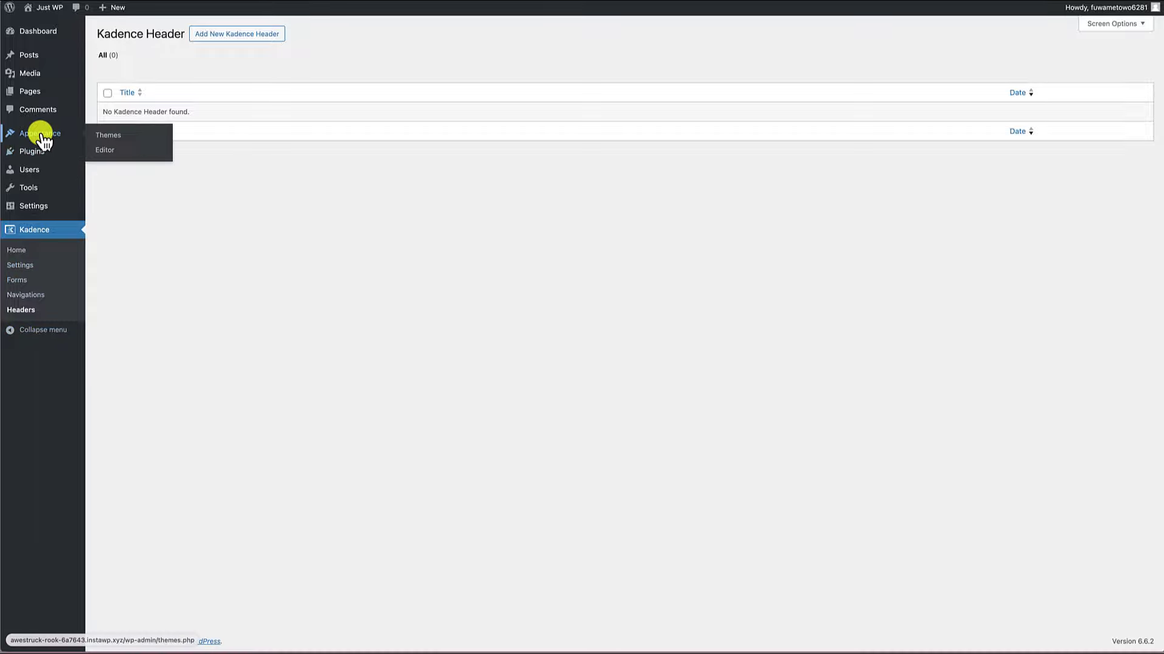
pyautogui.click(103, 151)
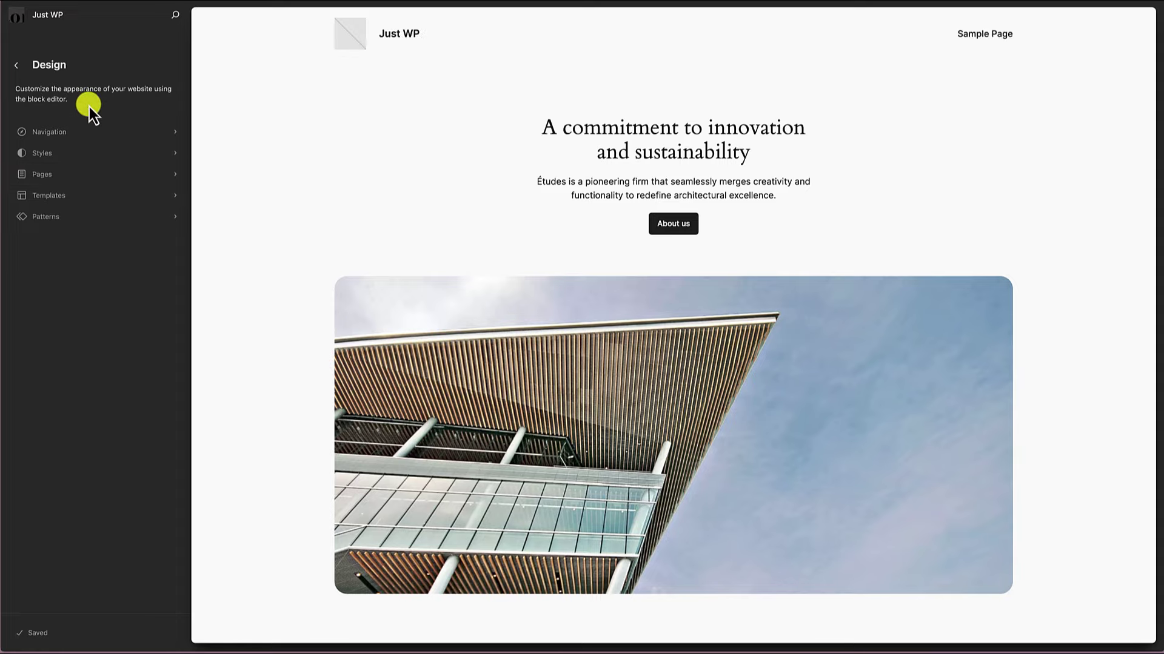
pyautogui.click(74, 218)
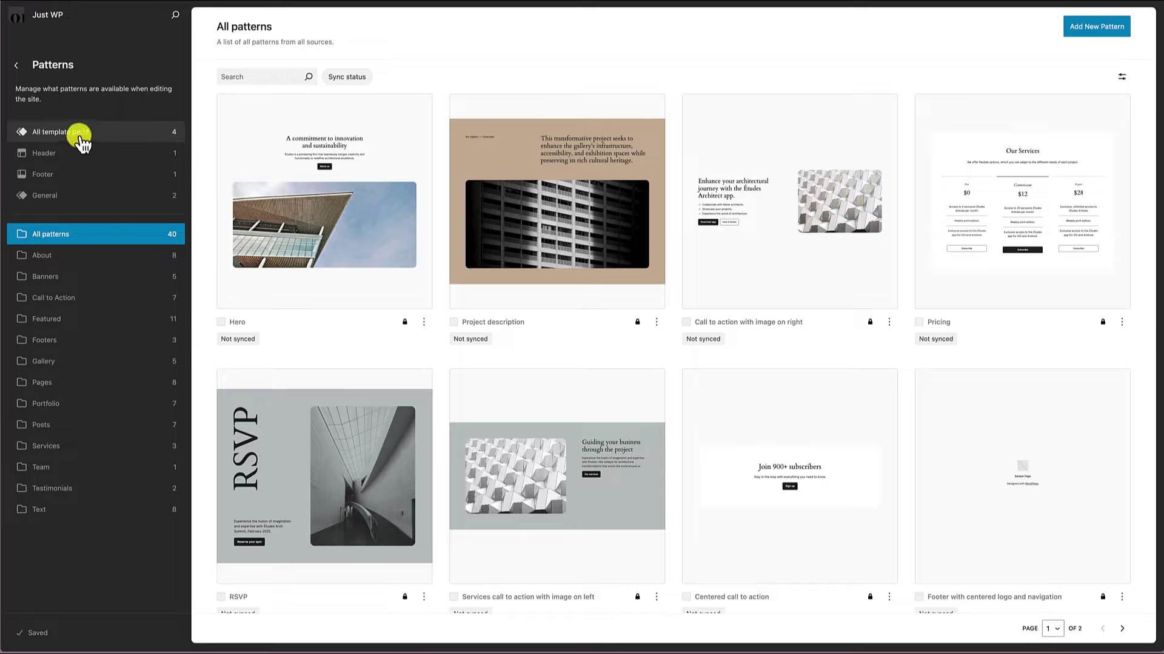
pyautogui.click(61, 159)
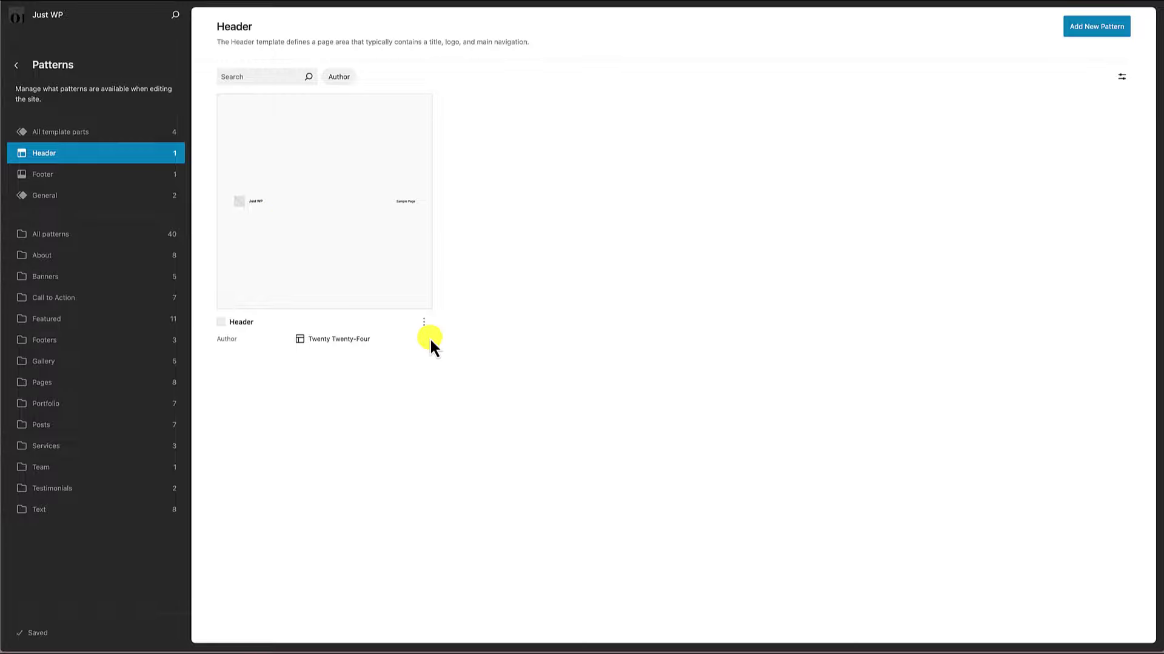
pyautogui.click(423, 322)
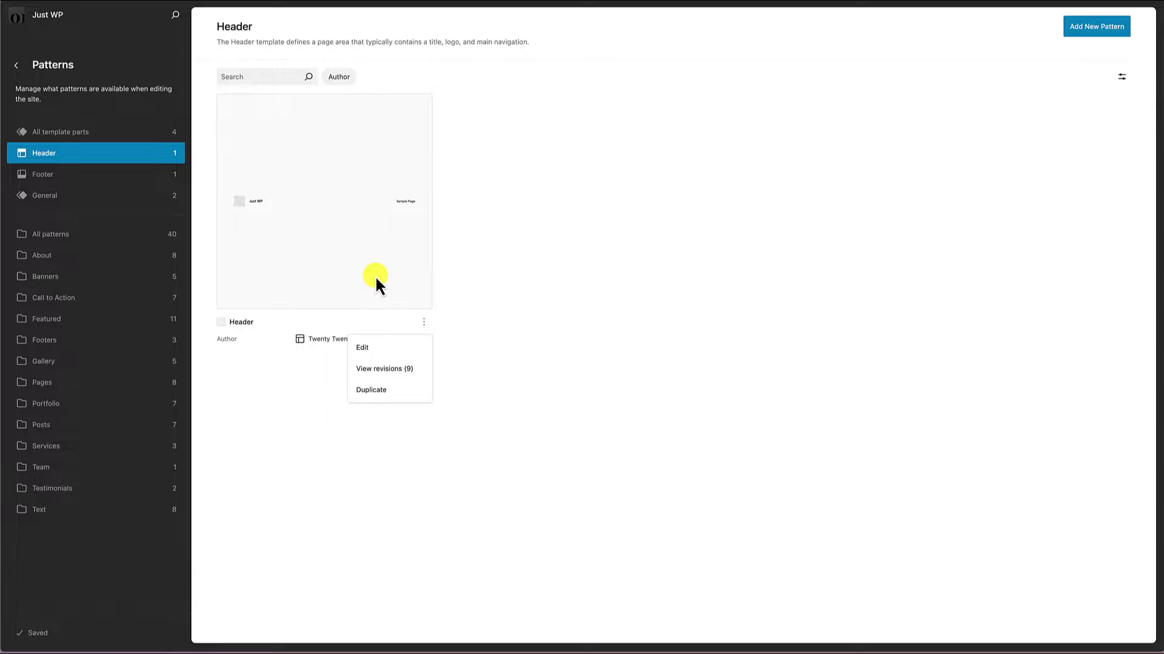
pyautogui.click(377, 392)
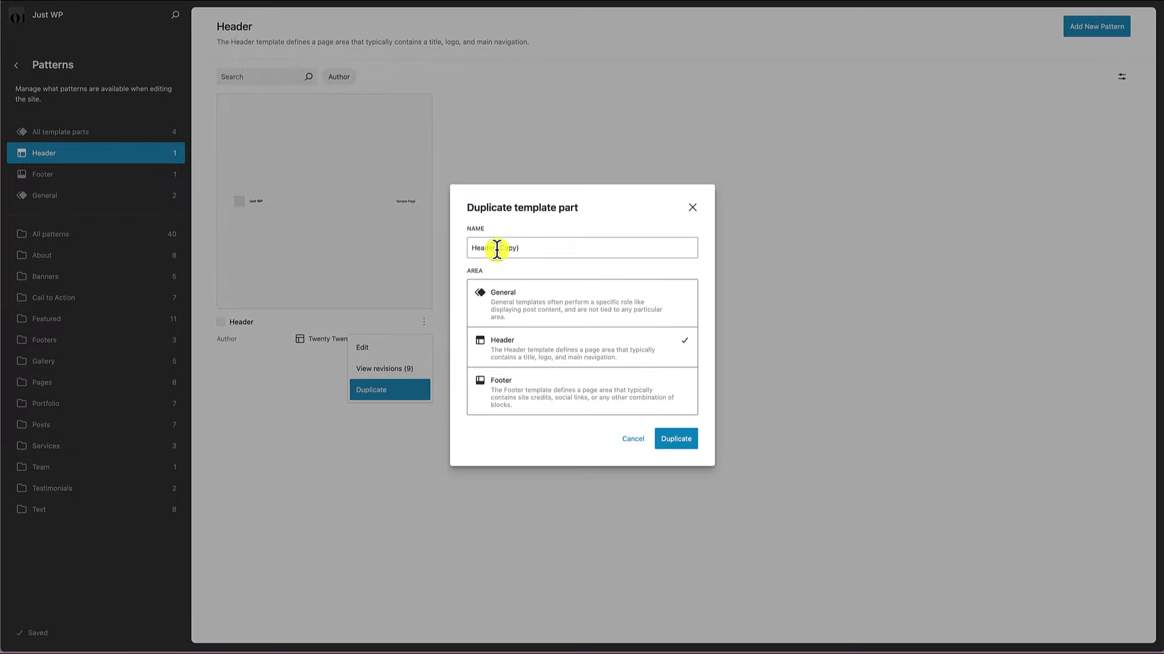
pyautogui.moveTo(497, 249); pyautogui.dragTo(528, 249)
pyautogui.write('Backup')
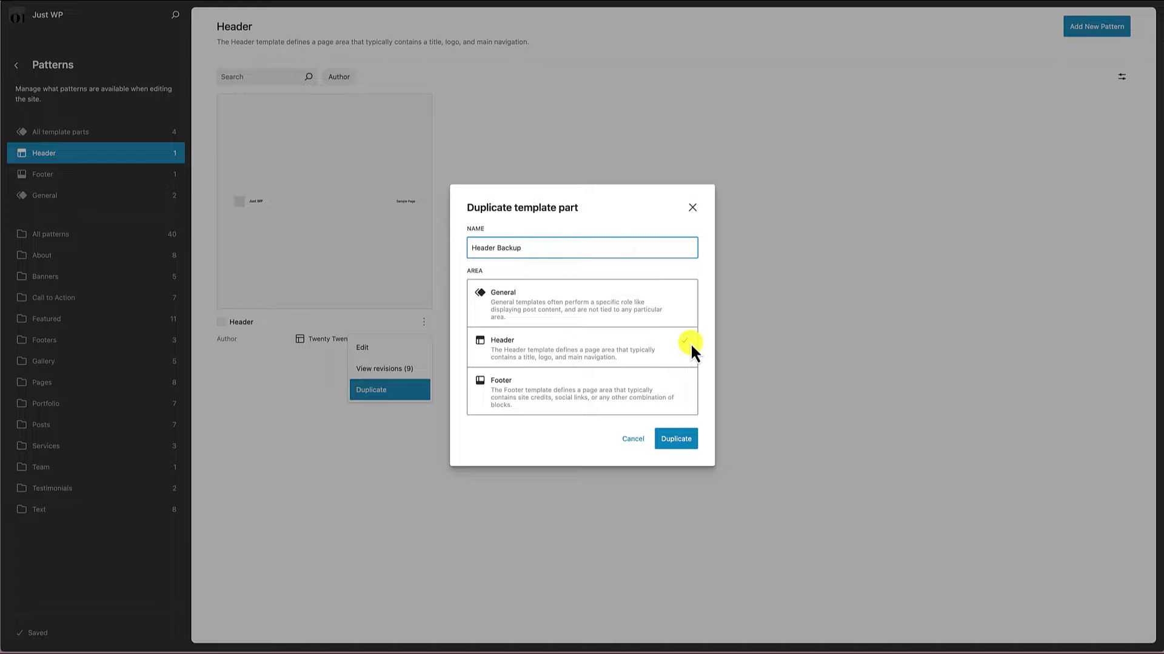
pyautogui.click(686, 442)
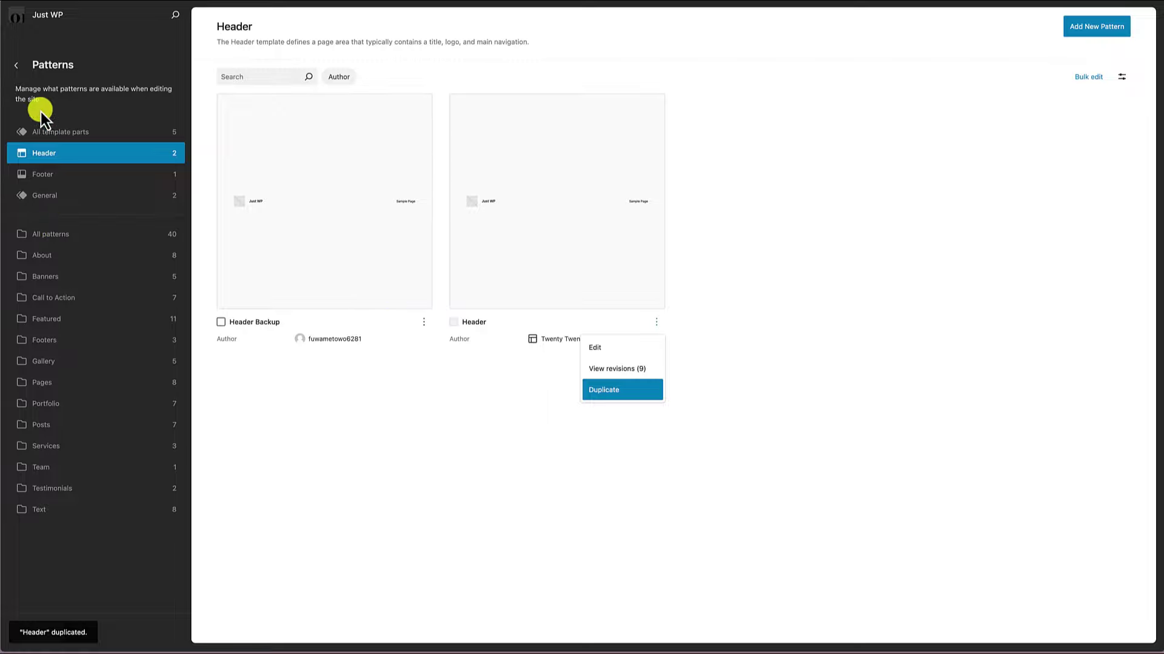
# Look through all of the theme's templates in the site editor and return to the design overview
pyautogui.click(16, 67)
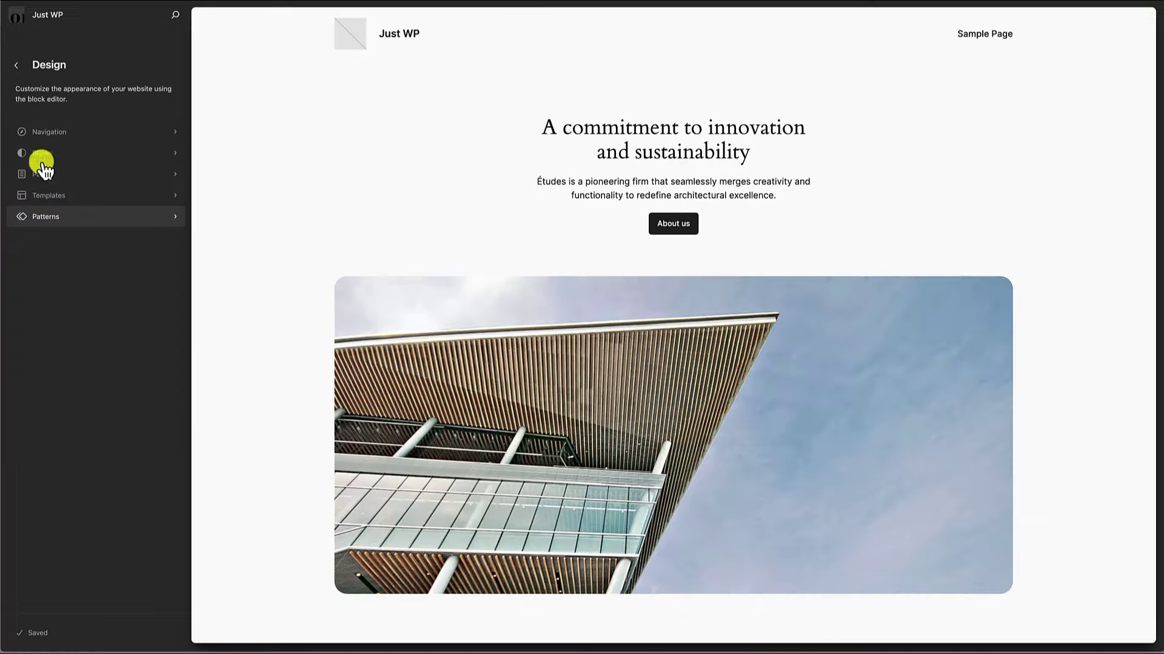
pyautogui.click(57, 196)
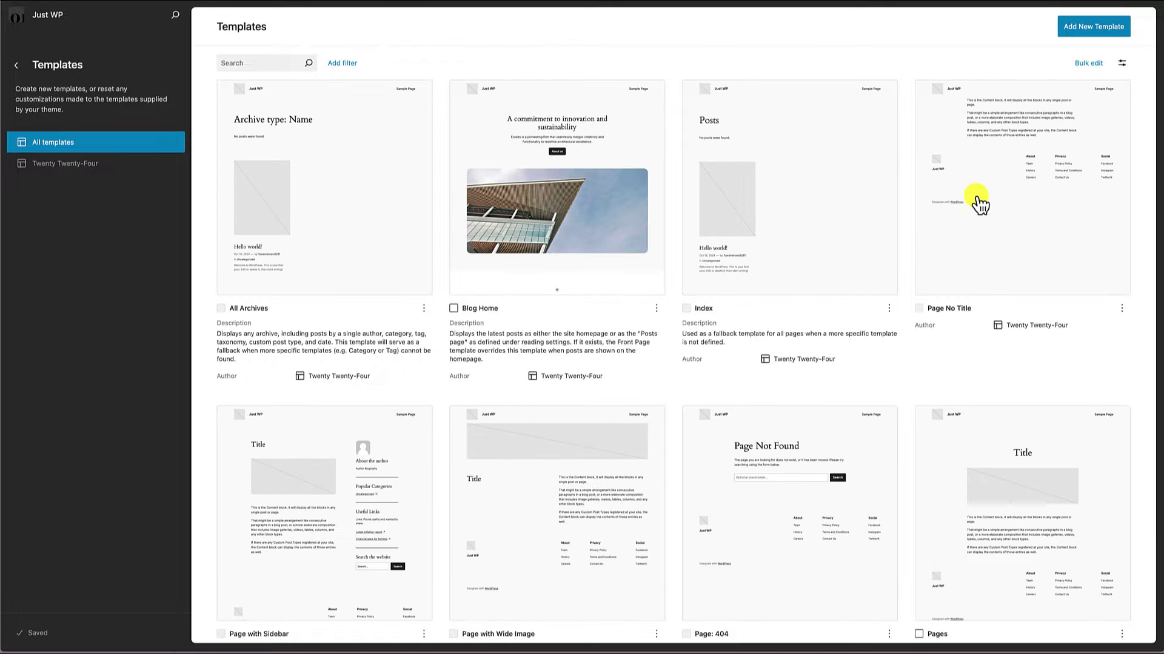
pyautogui.scroll(-3, 965, 439)
pyautogui.scroll(-3, 965, 439)
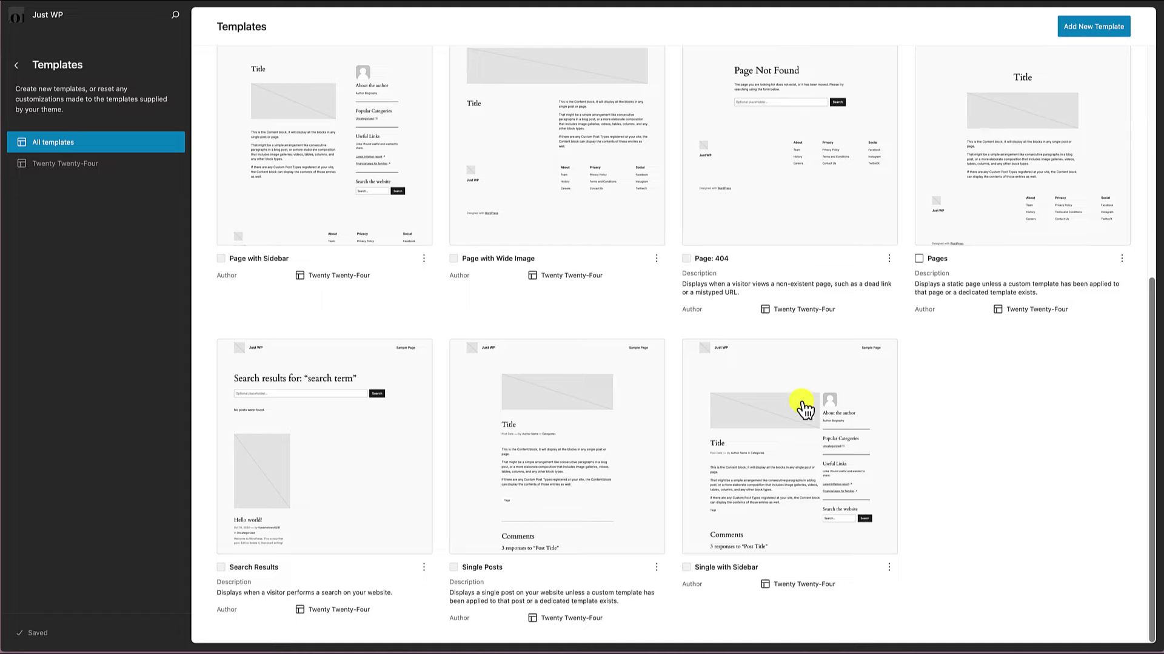
pyautogui.scroll(6, 802, 402)
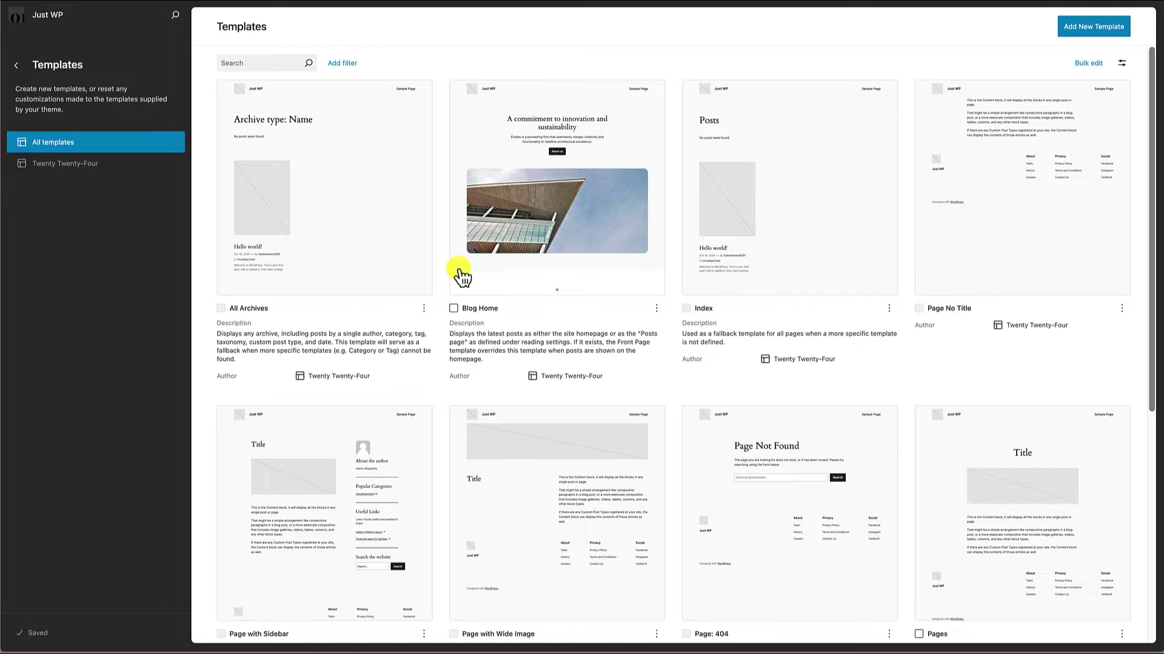
pyautogui.scroll(-1, 550, 348)
pyautogui.scroll(-1, 551, 349)
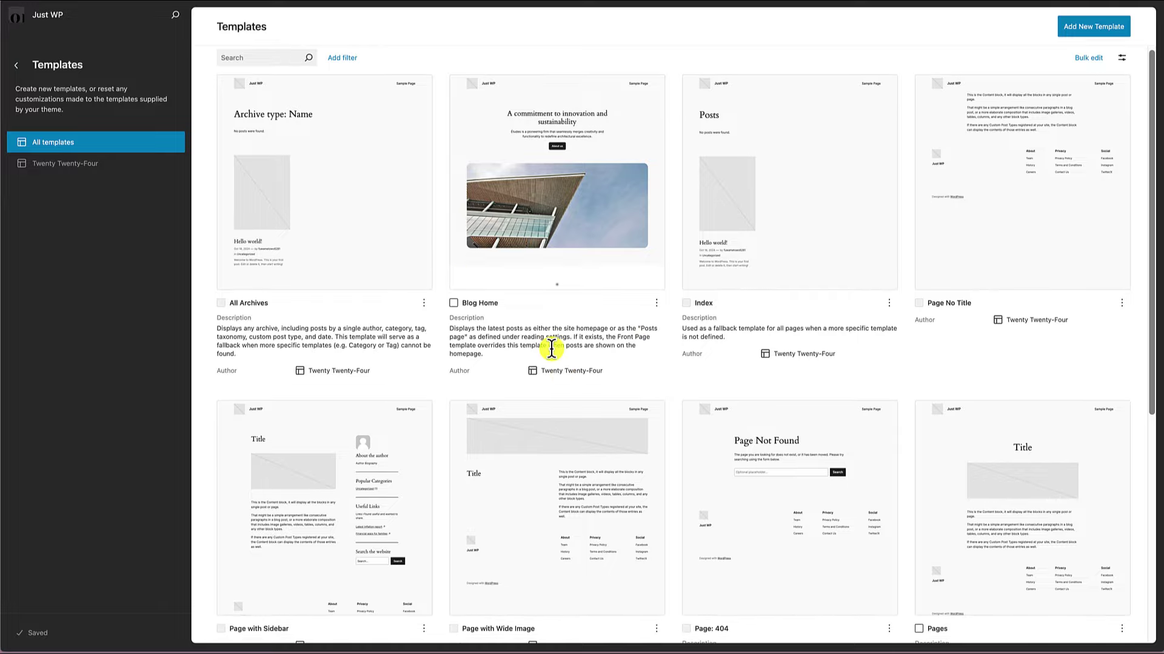
pyautogui.scroll(1, 550, 348)
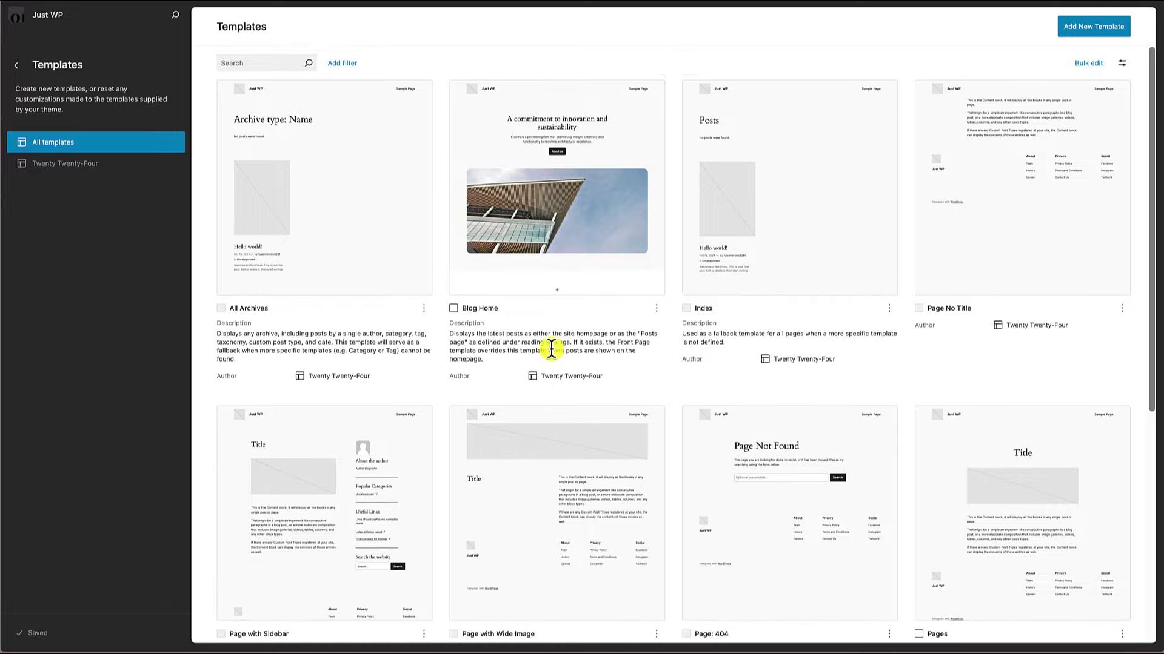
pyautogui.click(17, 66)
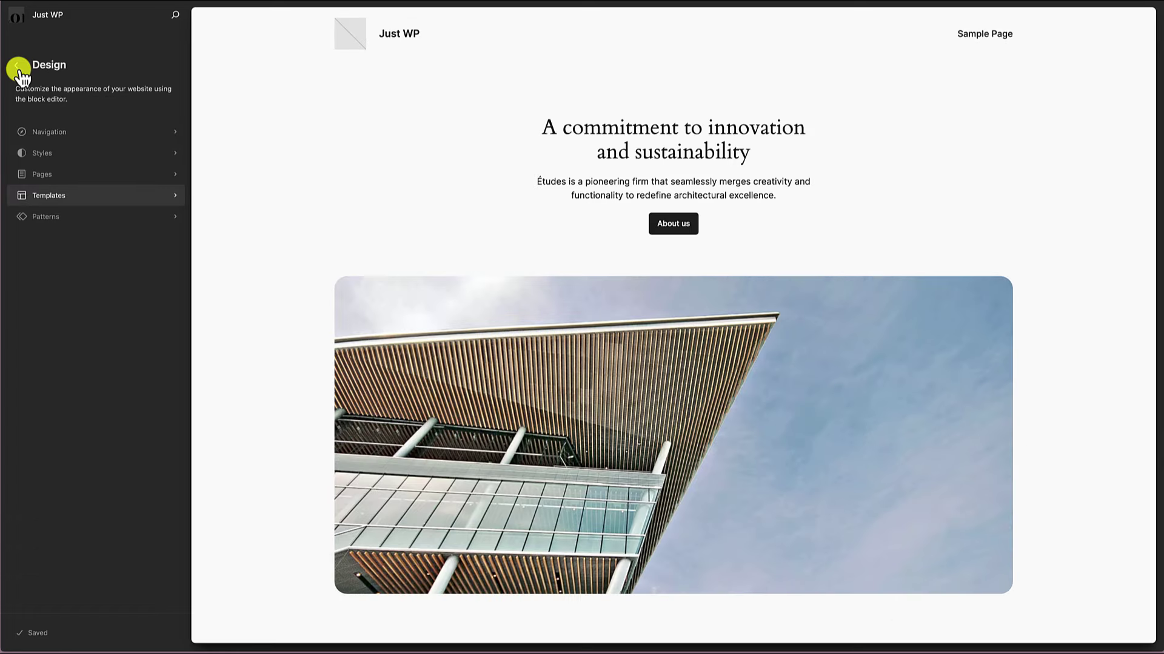
# Open the original Header template part and replace its Group block with a Header (Adv) block
pyautogui.click(48, 219)
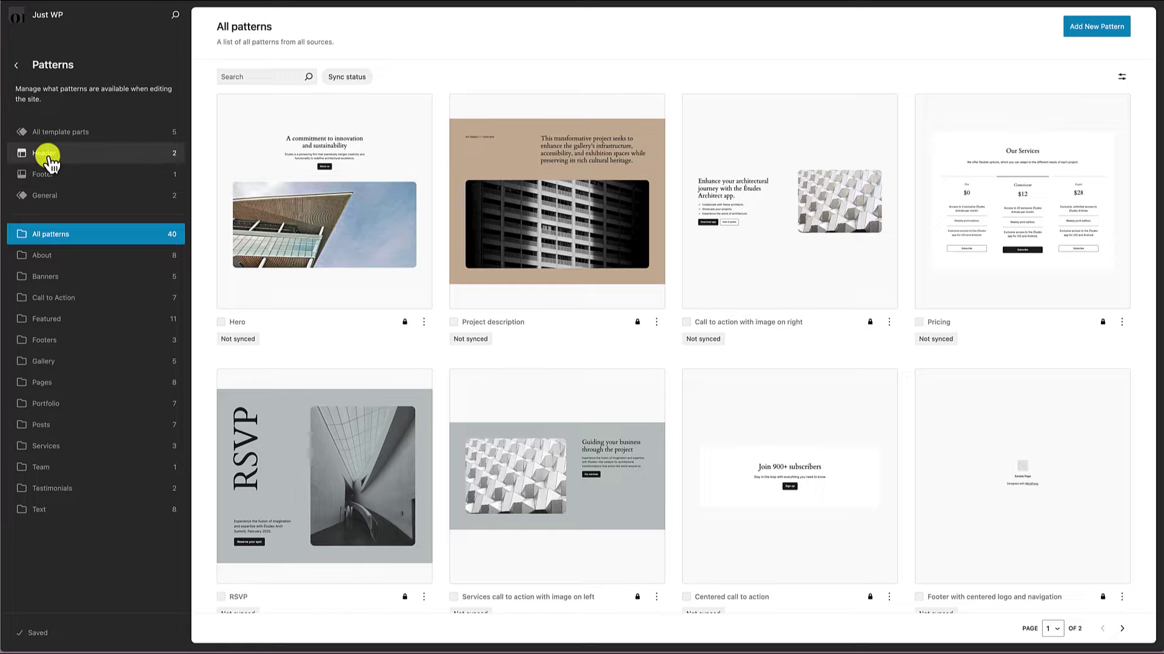
pyautogui.click(50, 159)
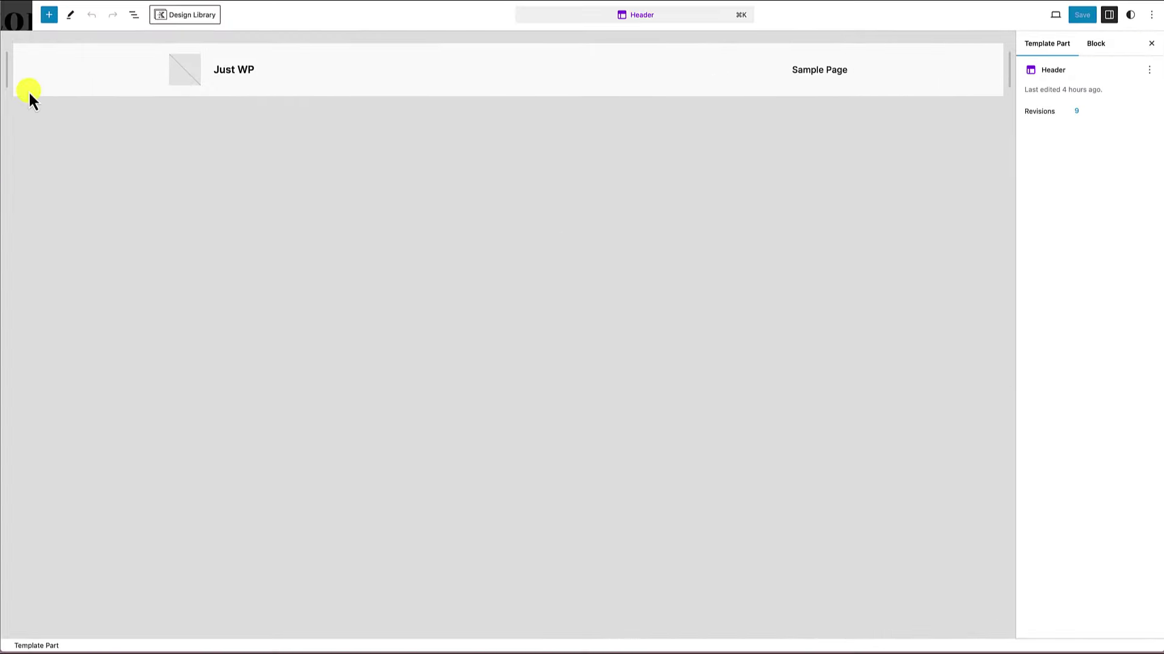
pyautogui.click(29, 94)
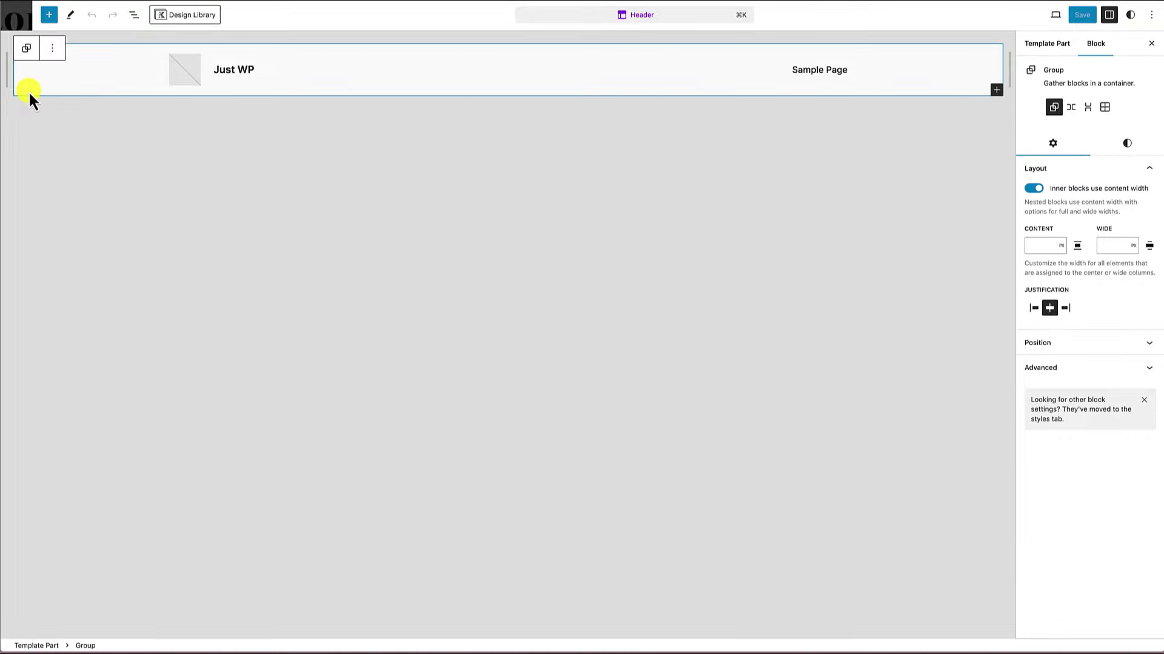
pyautogui.press('Delete')
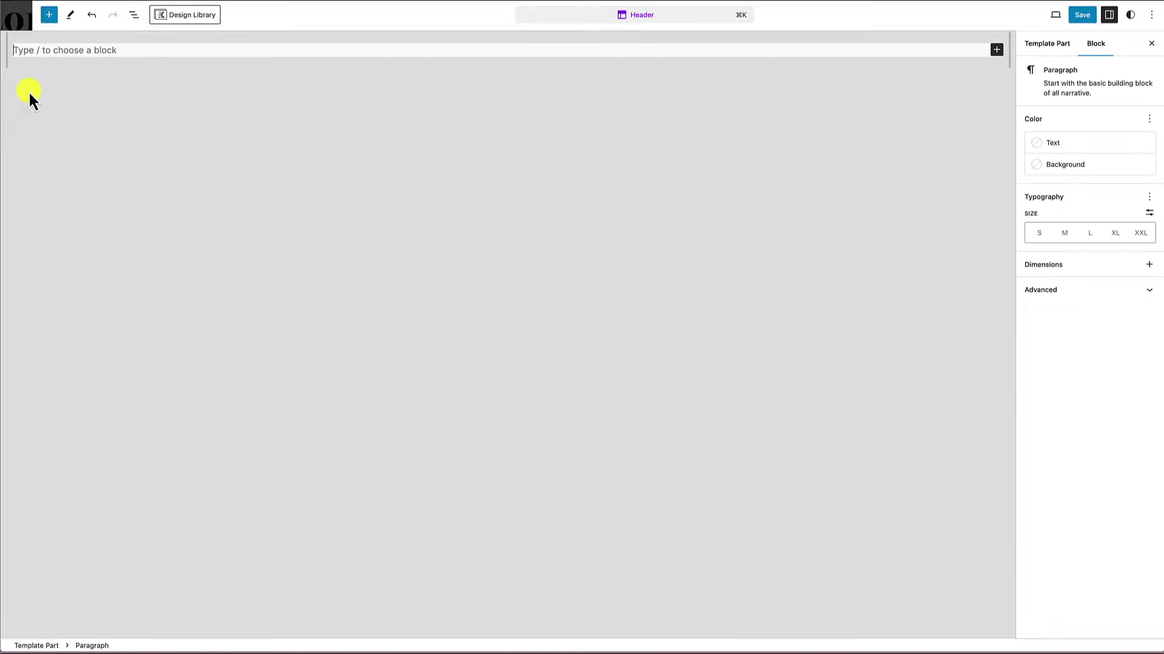
pyautogui.write('/')
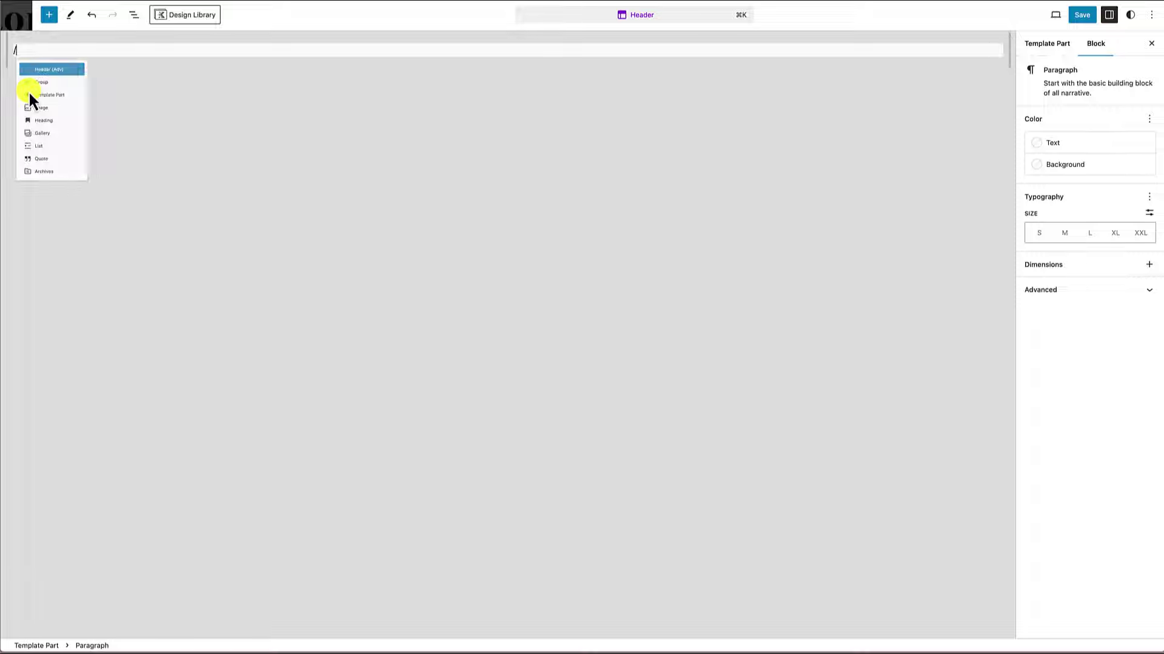
pyautogui.write('header')
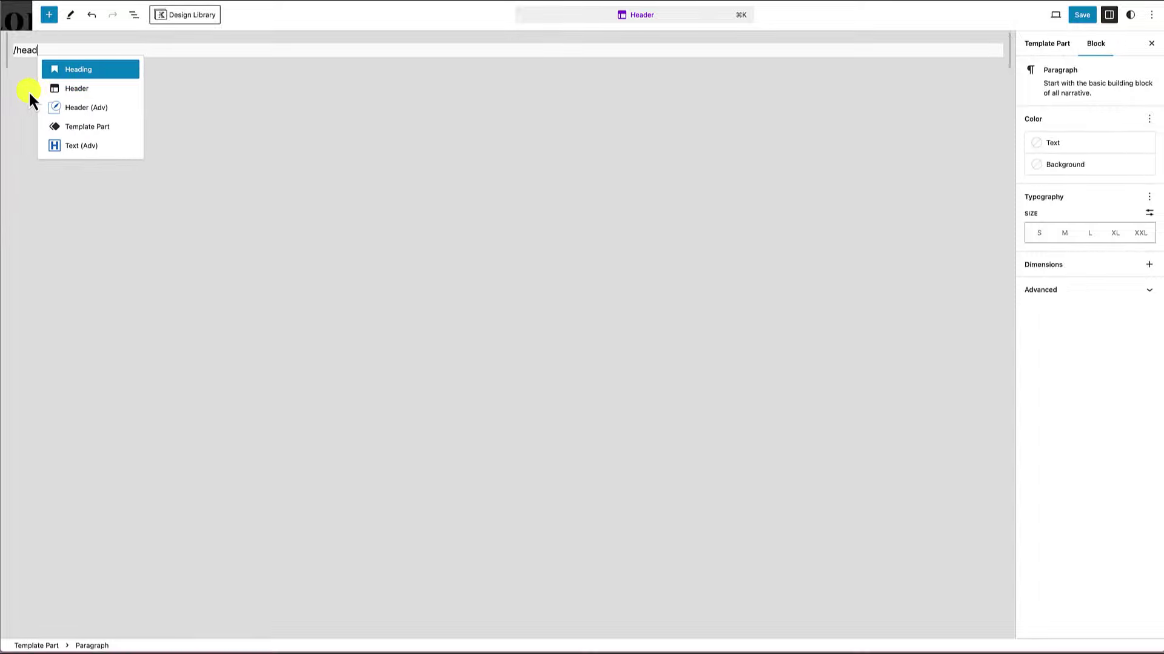
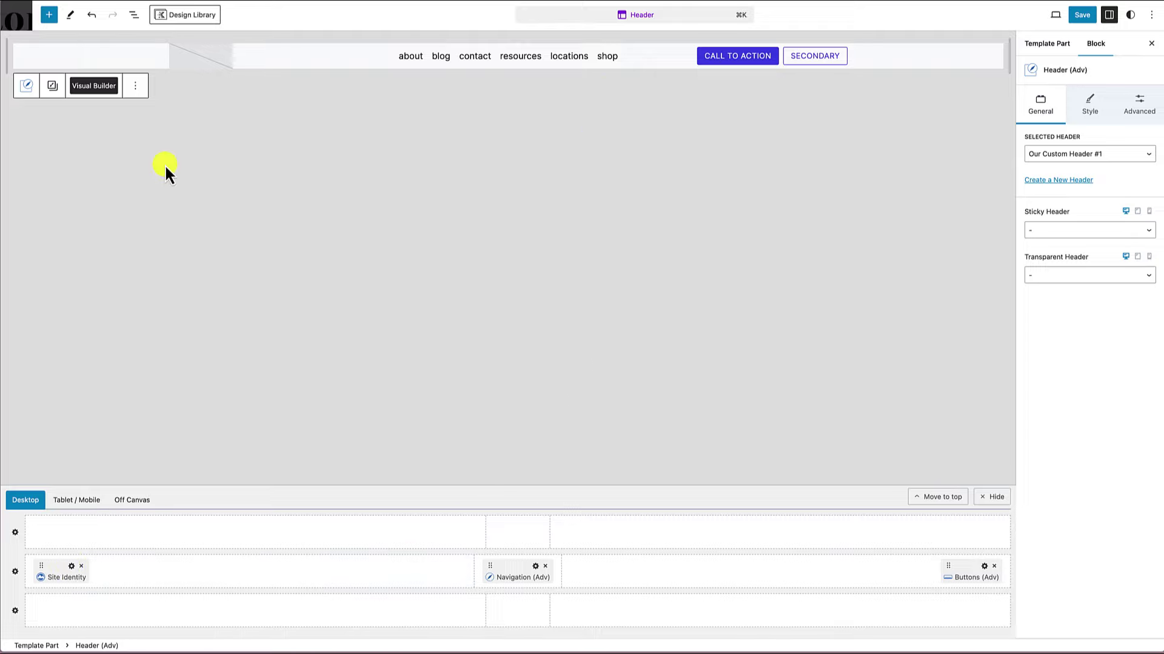
# Set the header's site logo to the cliftonwp-logo-blue.png image from the media library
pyautogui.click(195, 54)
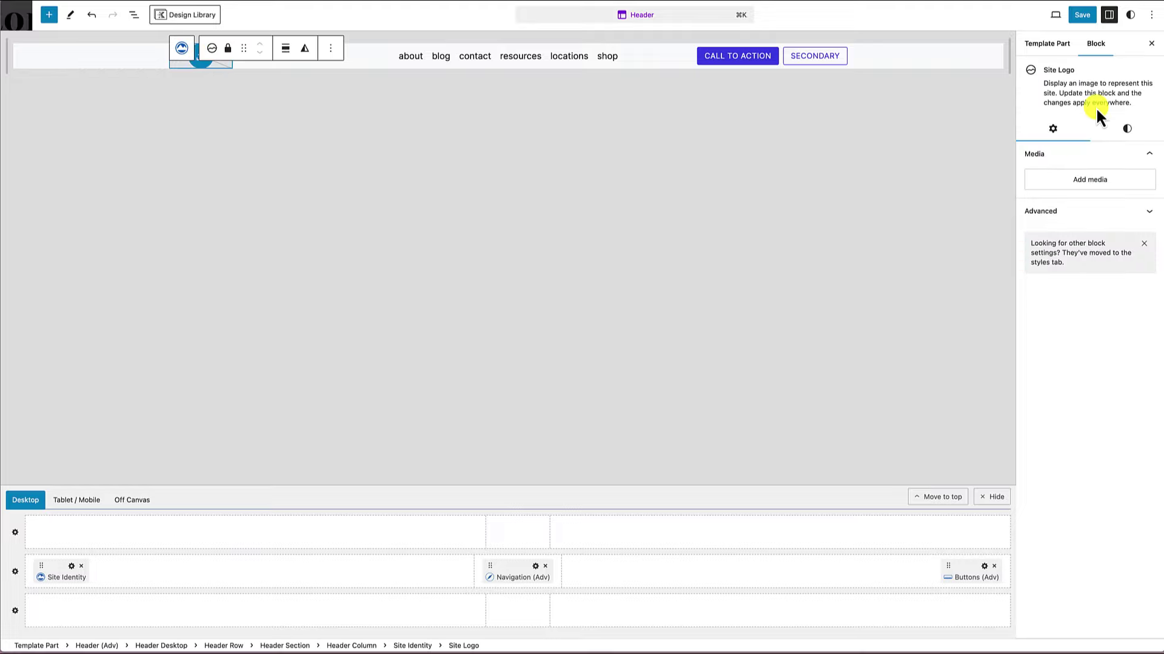
pyautogui.click(1090, 179)
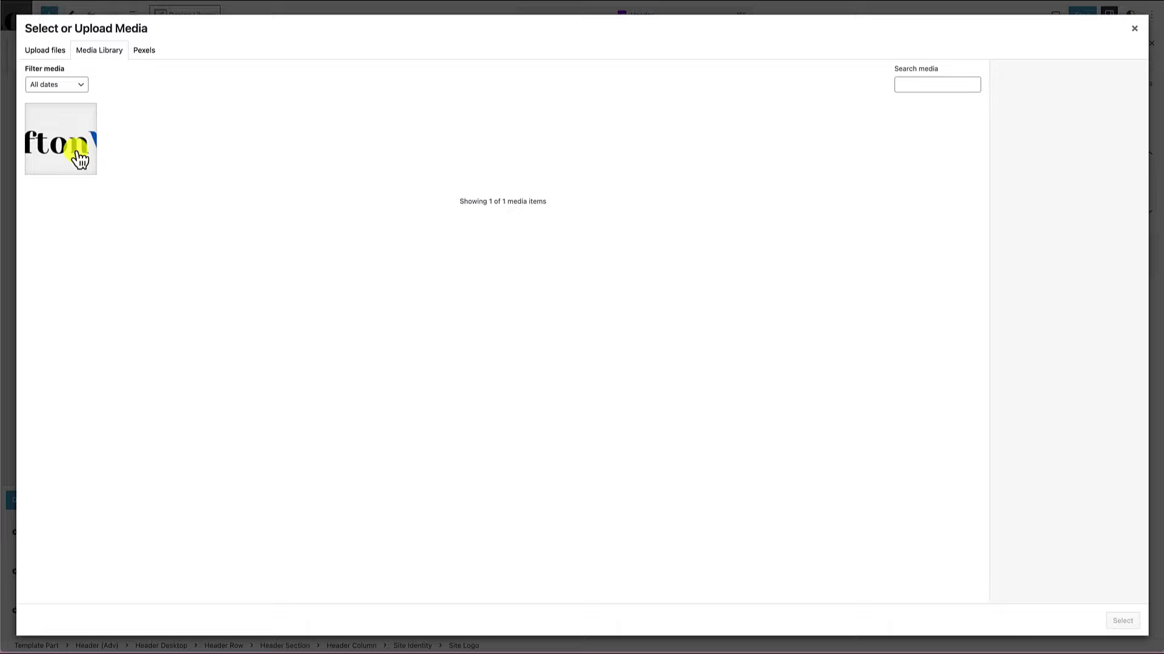
pyautogui.click(79, 160)
pyautogui.click(1123, 620)
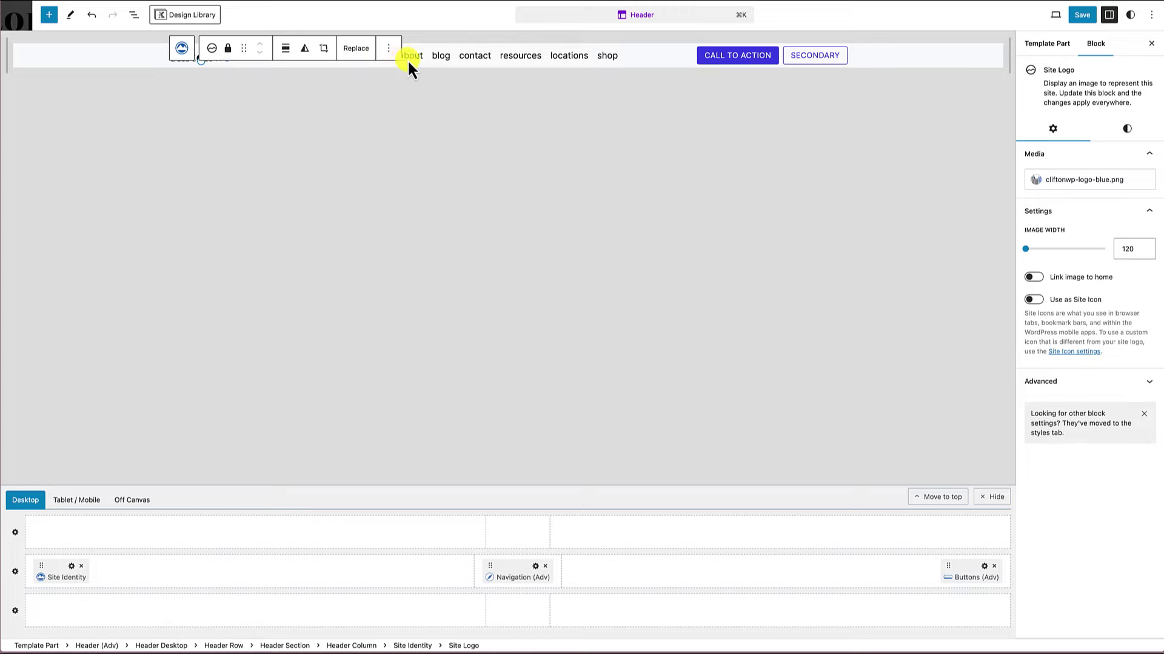
# Turn on the editor's Top toolbar view option so the block tools no longer cover the header
pyautogui.click(1153, 23)
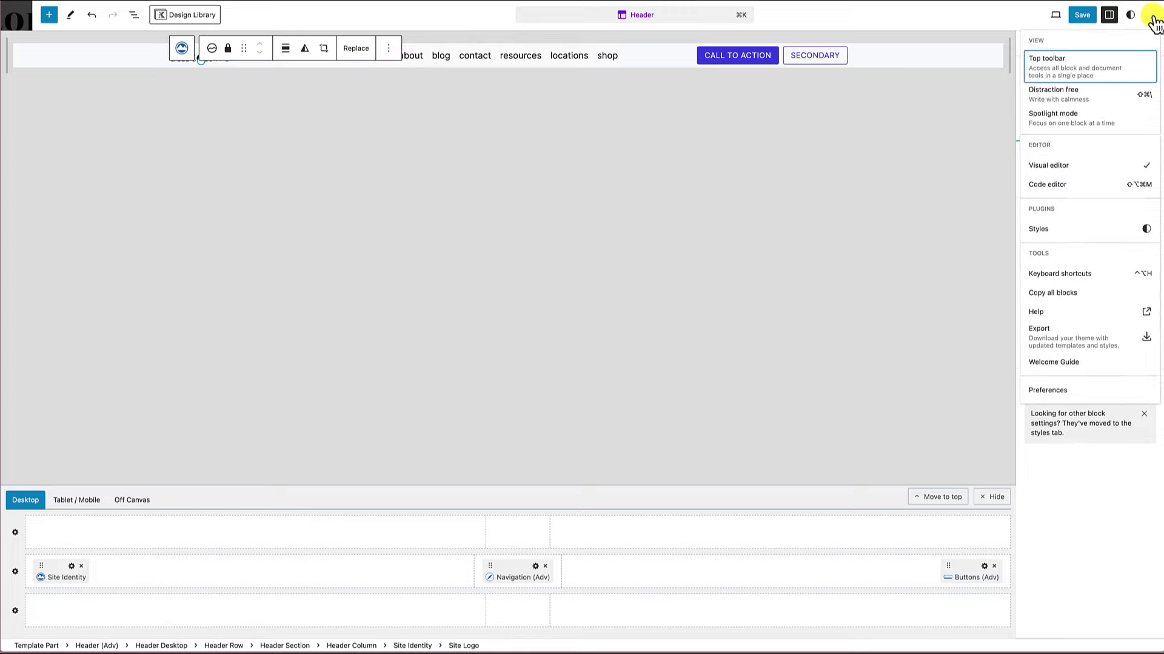
pyautogui.click(1068, 72)
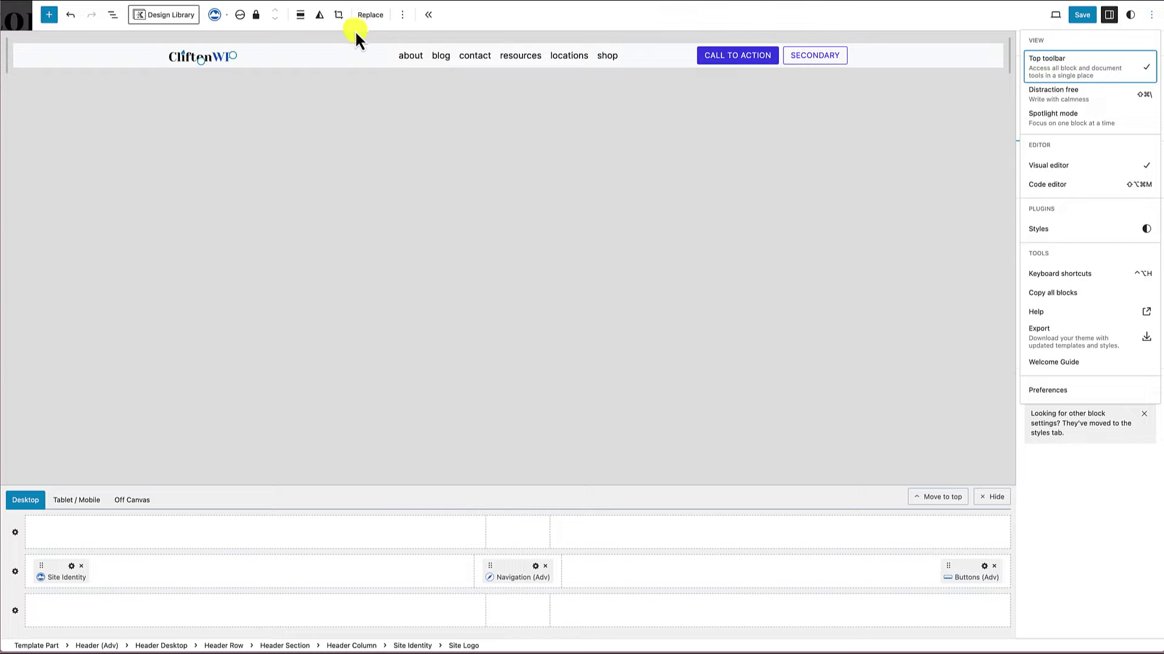
pyautogui.click(337, 158)
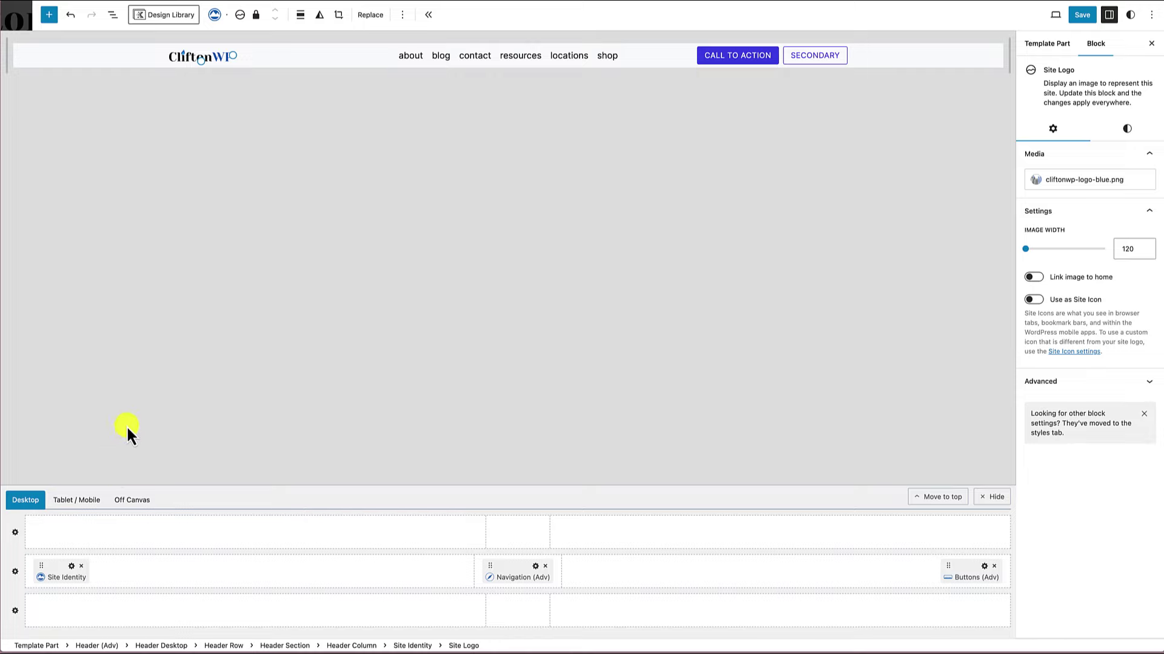
# Set the background color of the header's middle row to ffffff
pyautogui.click(17, 573)
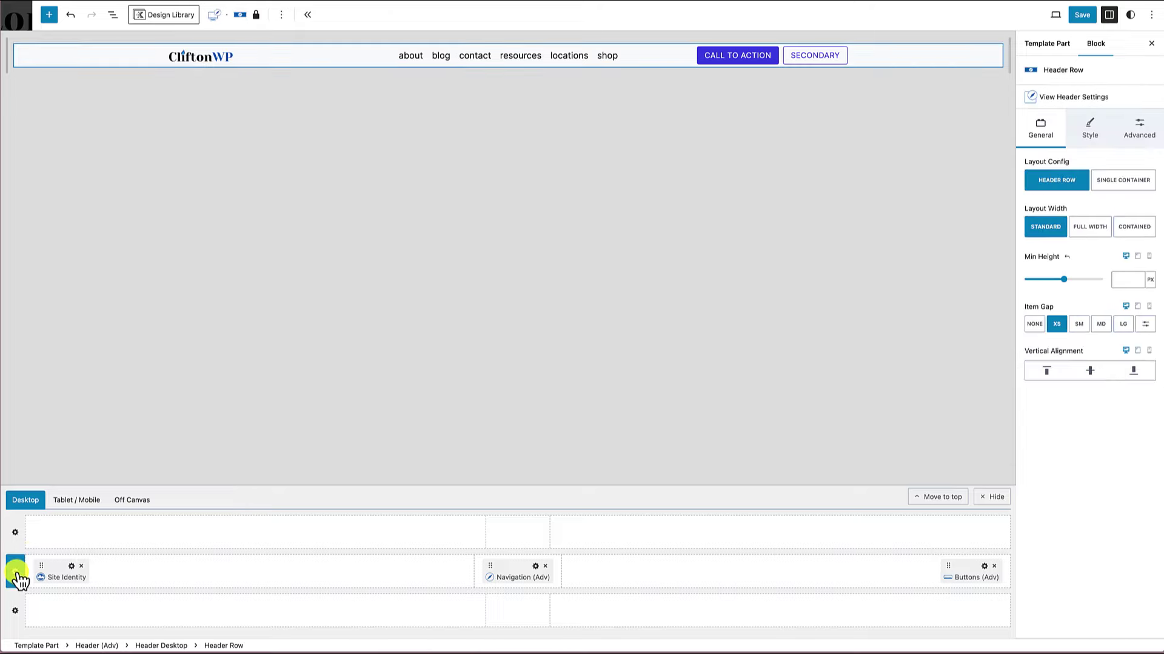
pyautogui.click(1091, 127)
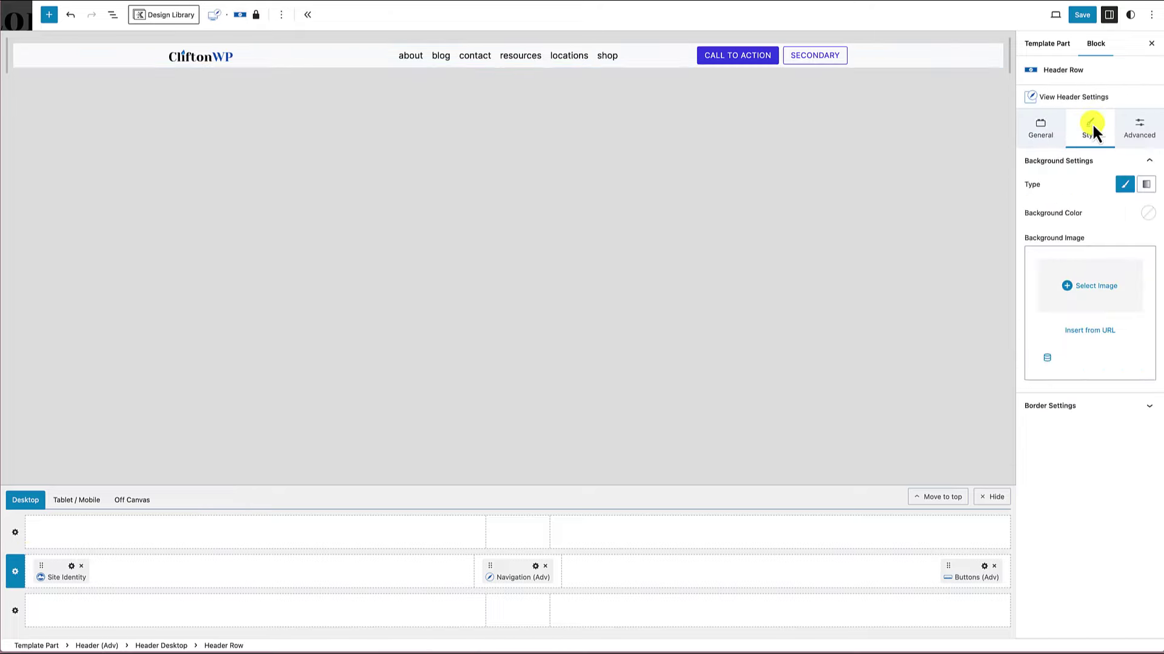
pyautogui.click(1147, 214)
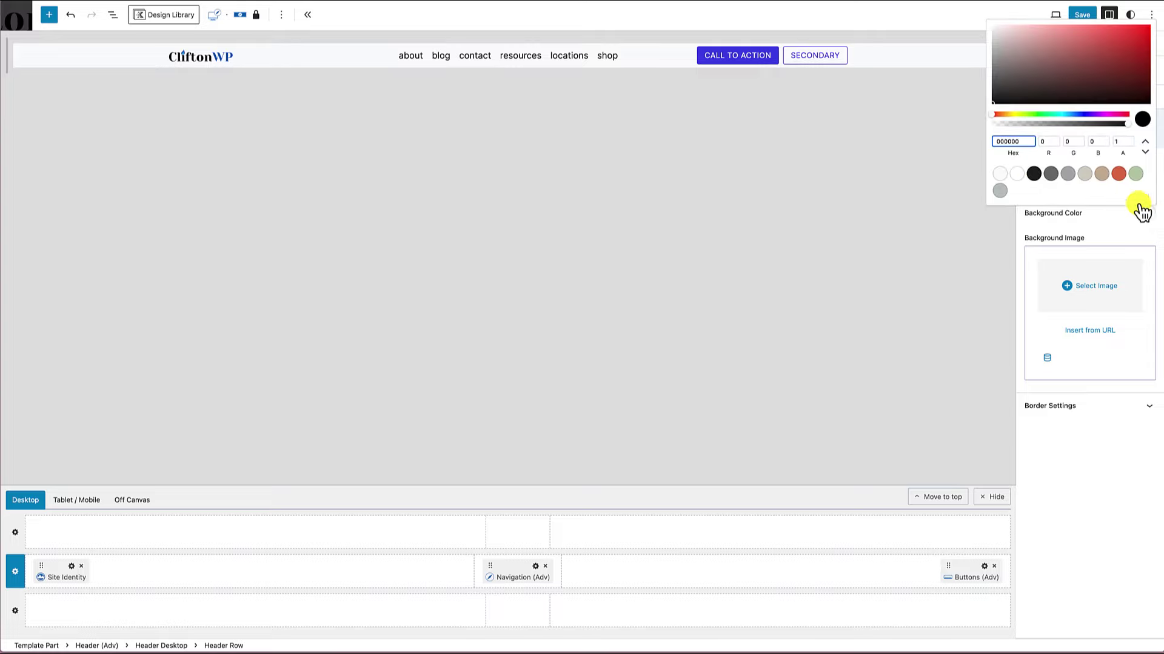
pyautogui.doubleClick(991, 140)
pyautogui.write('ffffff')
pyautogui.click(1047, 218)
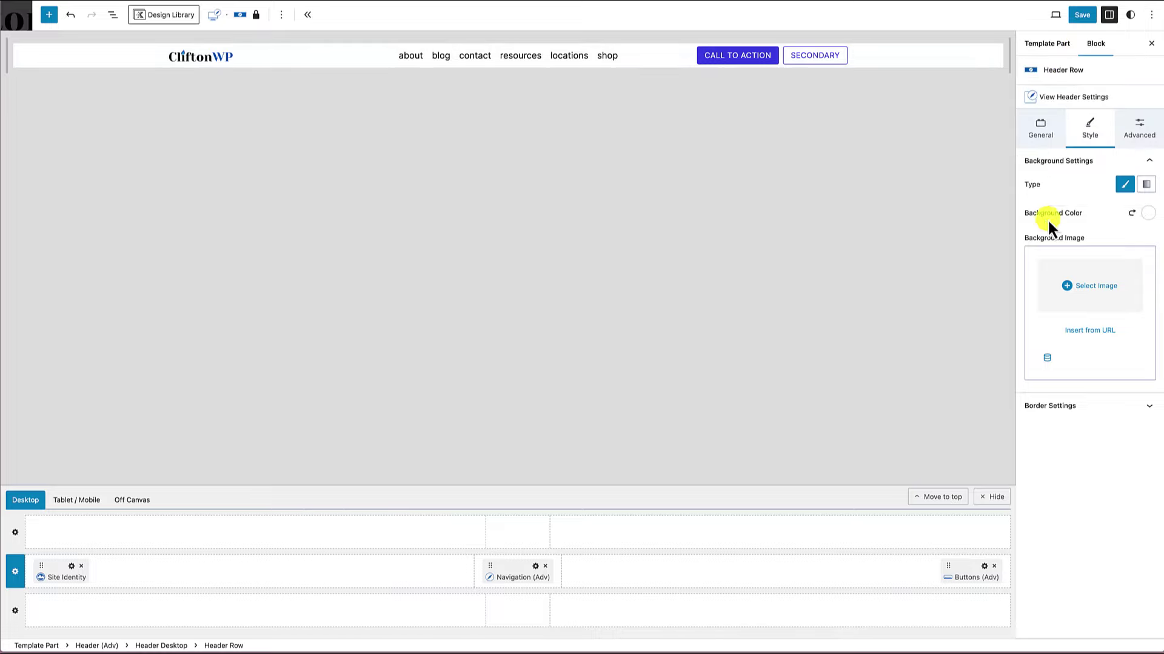
# Link the middle header row's padding on all sides and set it to X Small, 16px
pyautogui.click(1143, 133)
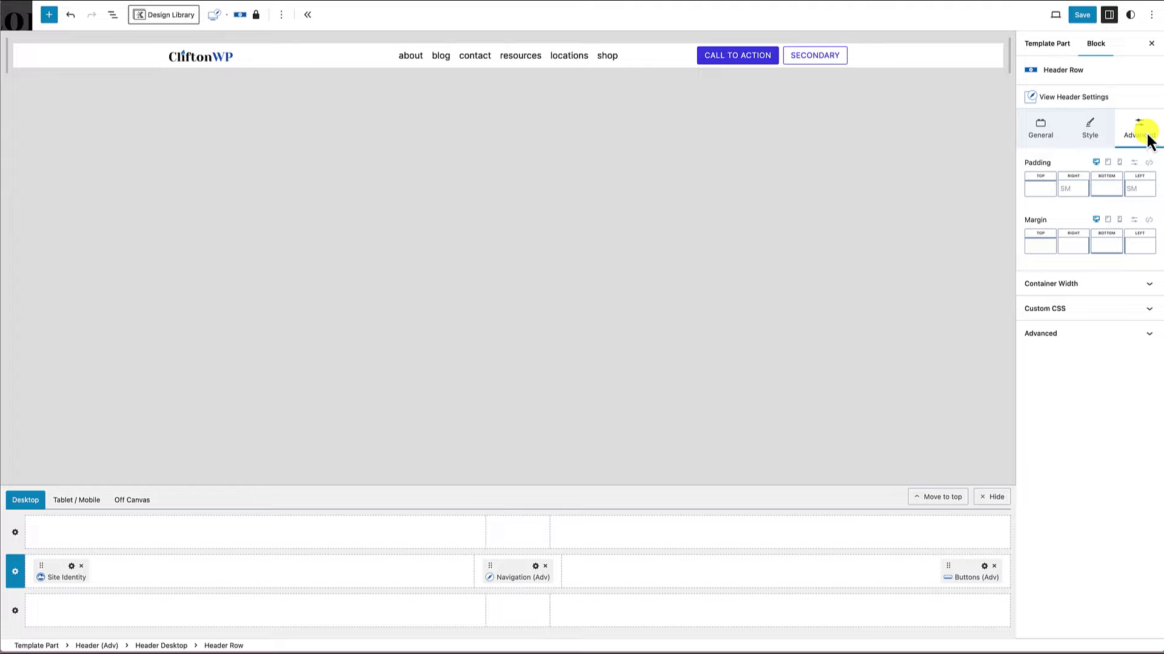
pyautogui.click(1148, 165)
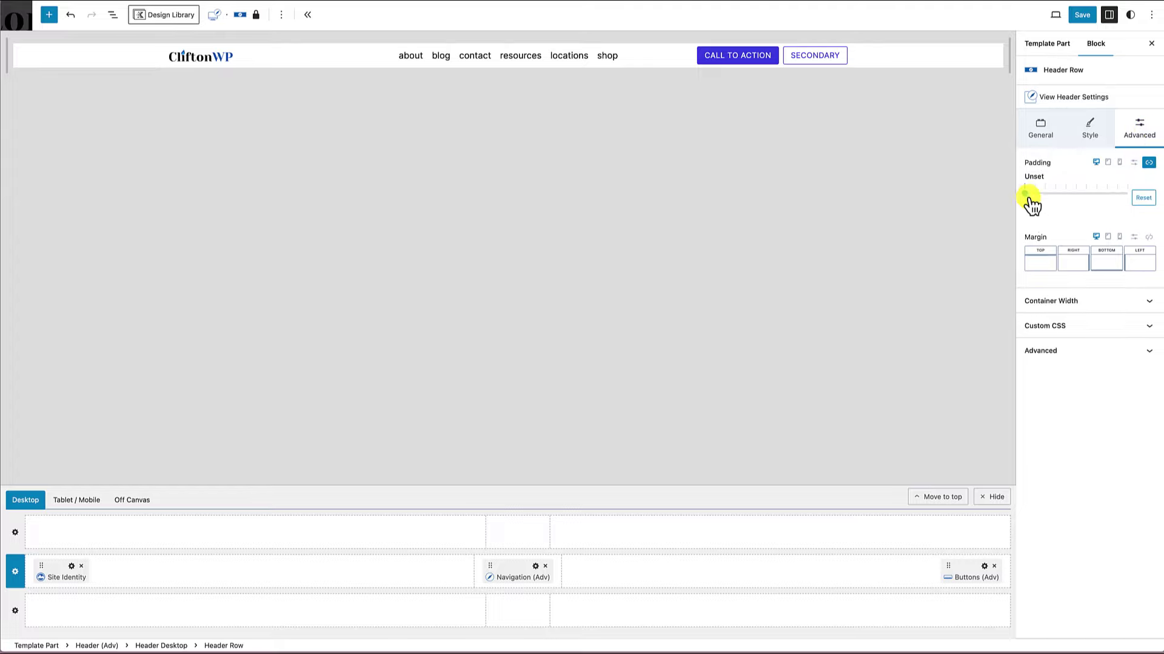
pyautogui.moveTo(1028, 199); pyautogui.dragTo(1045, 200)
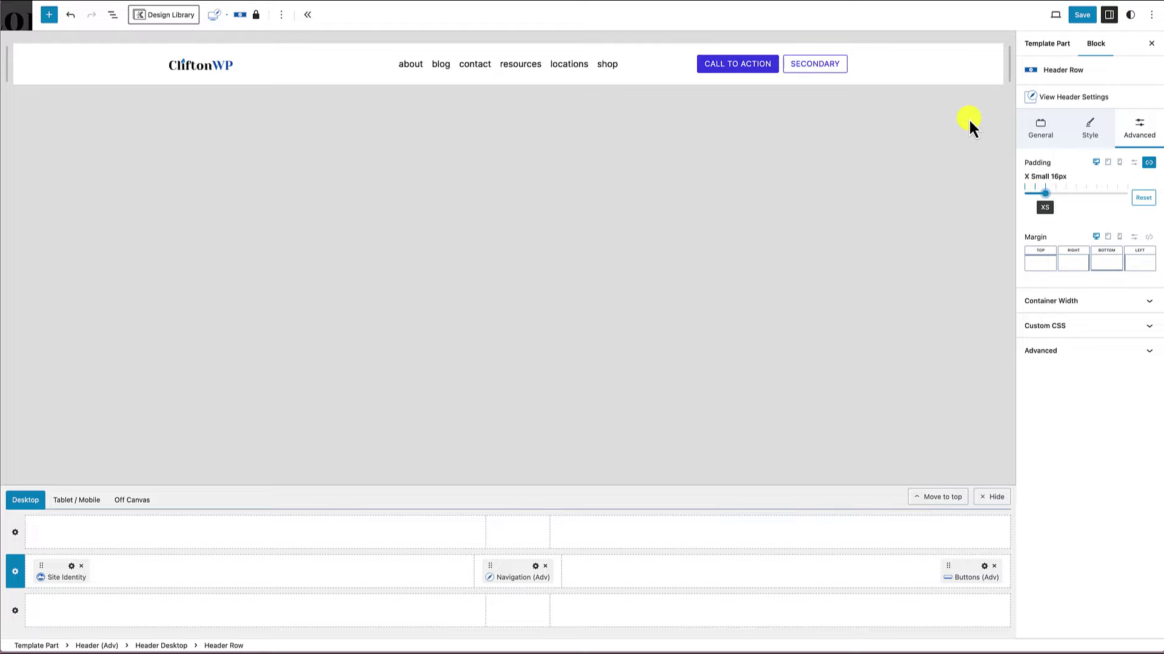
# Save the header template part and return to the list of Header template parts
pyautogui.click(1082, 15)
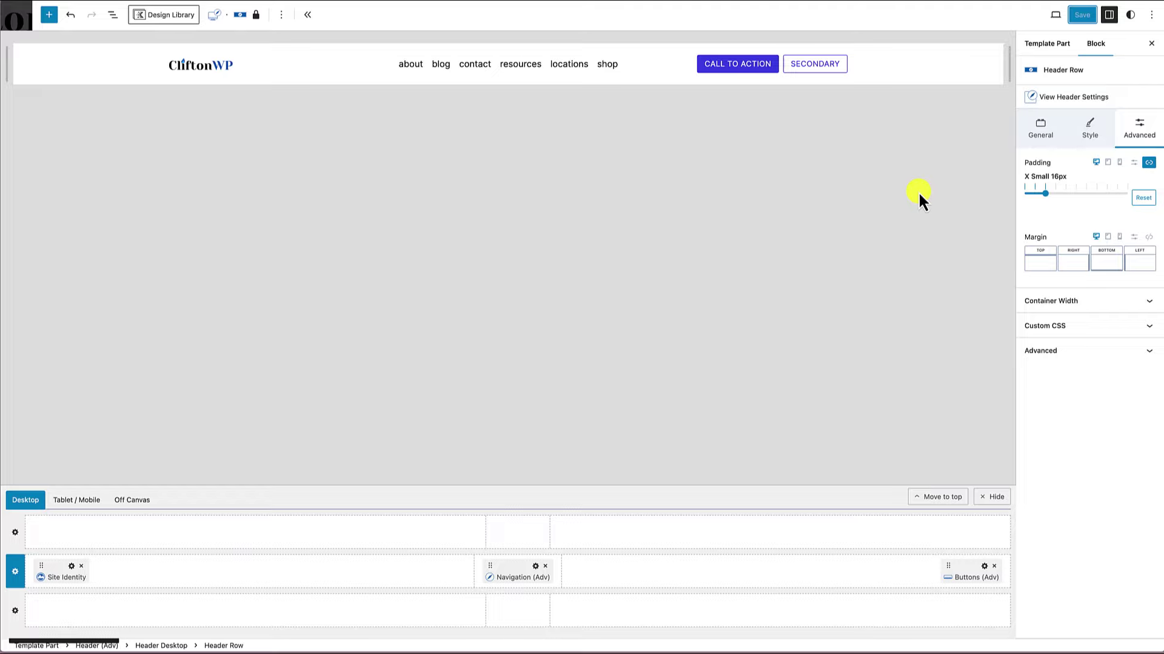
pyautogui.click(20, 26)
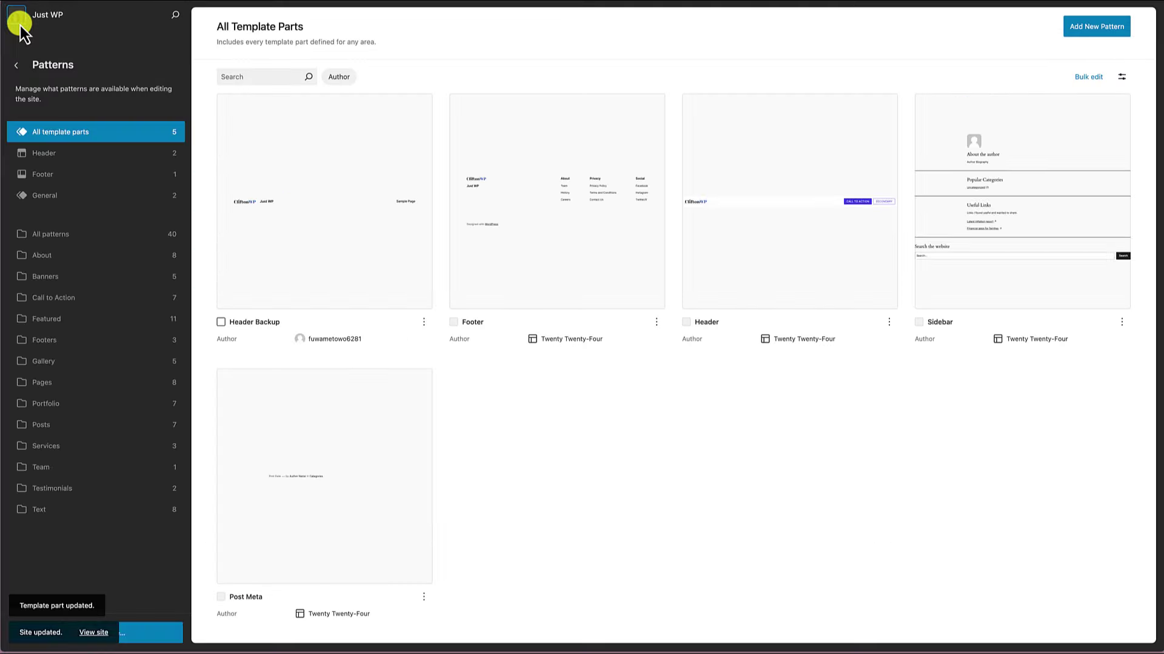
pyautogui.click(56, 153)
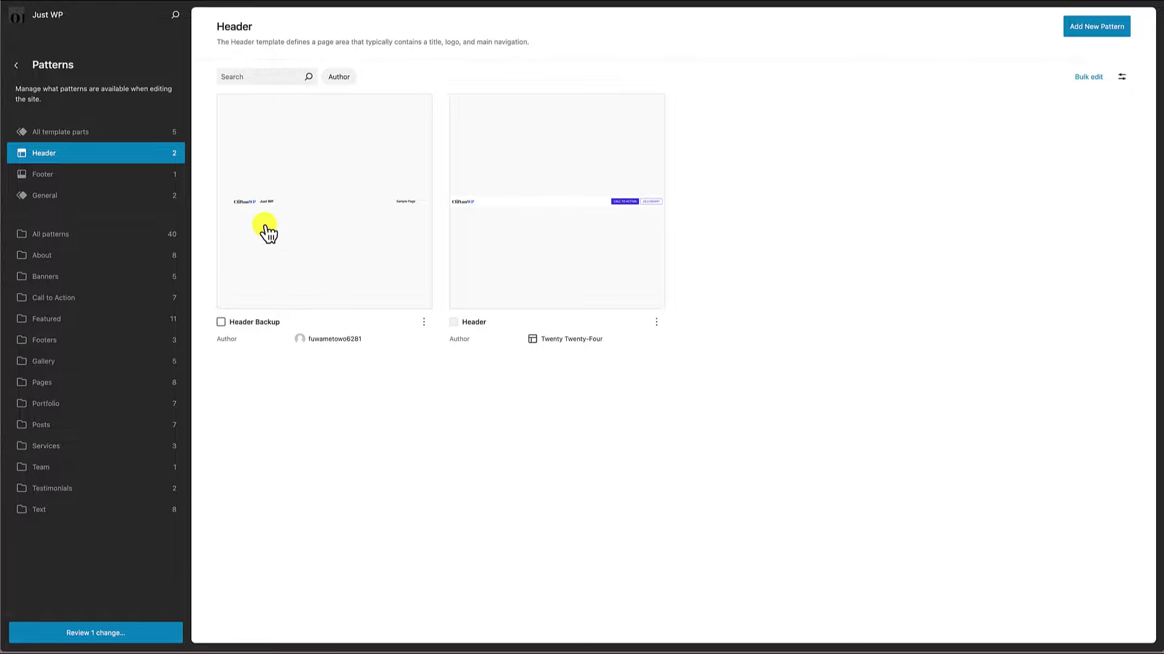
# Look through all of the theme's templates to check how the new header appears on each of them
pyautogui.click(15, 65)
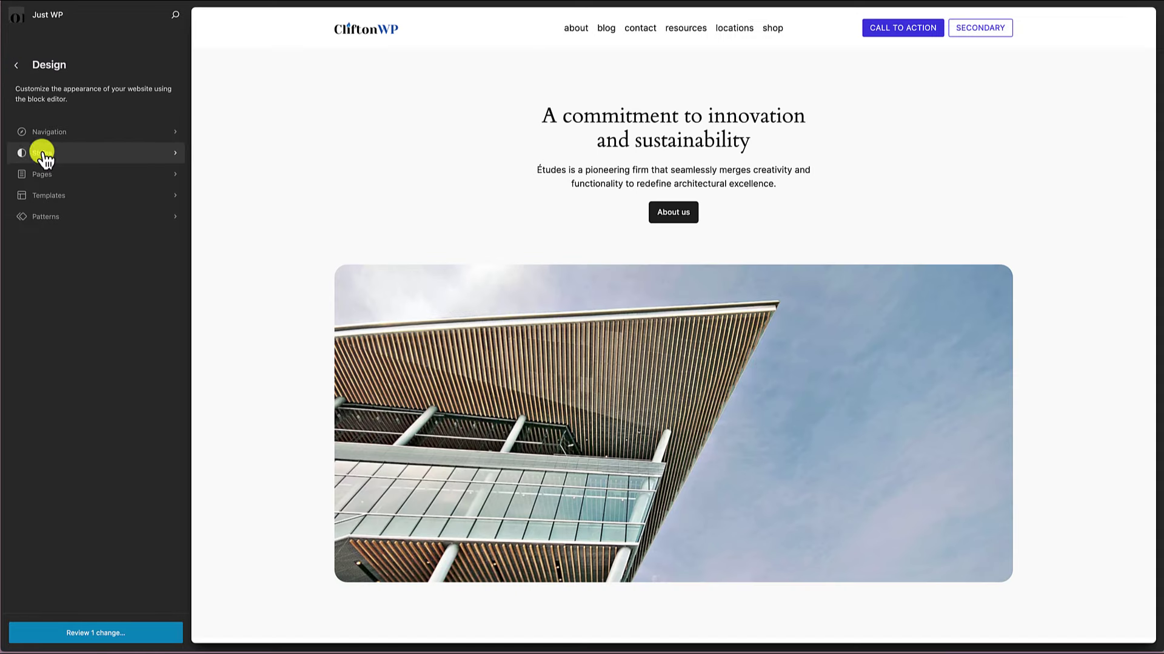
pyautogui.click(53, 195)
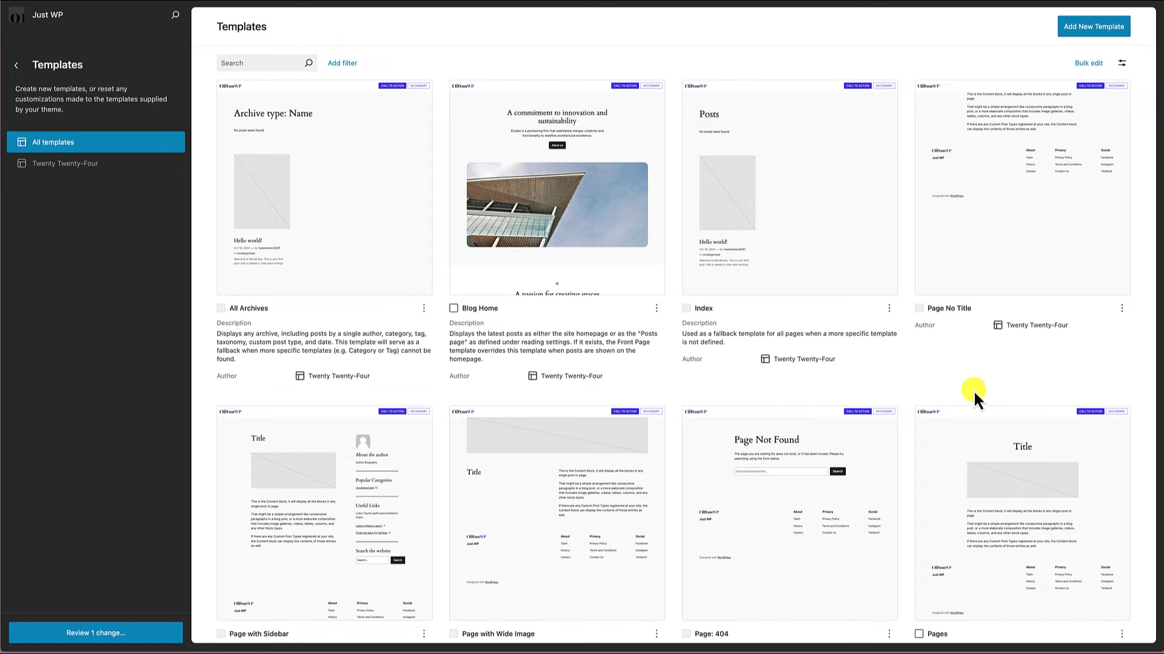
pyautogui.scroll(-6, 973, 390)
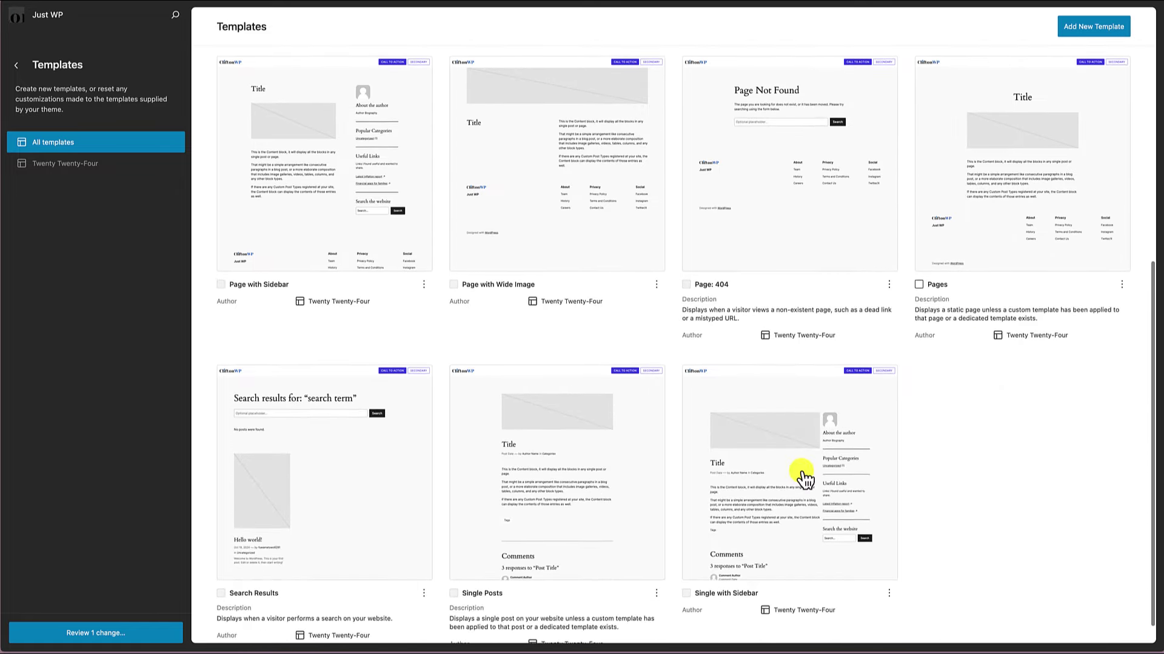
pyautogui.scroll(-1, 800, 475)
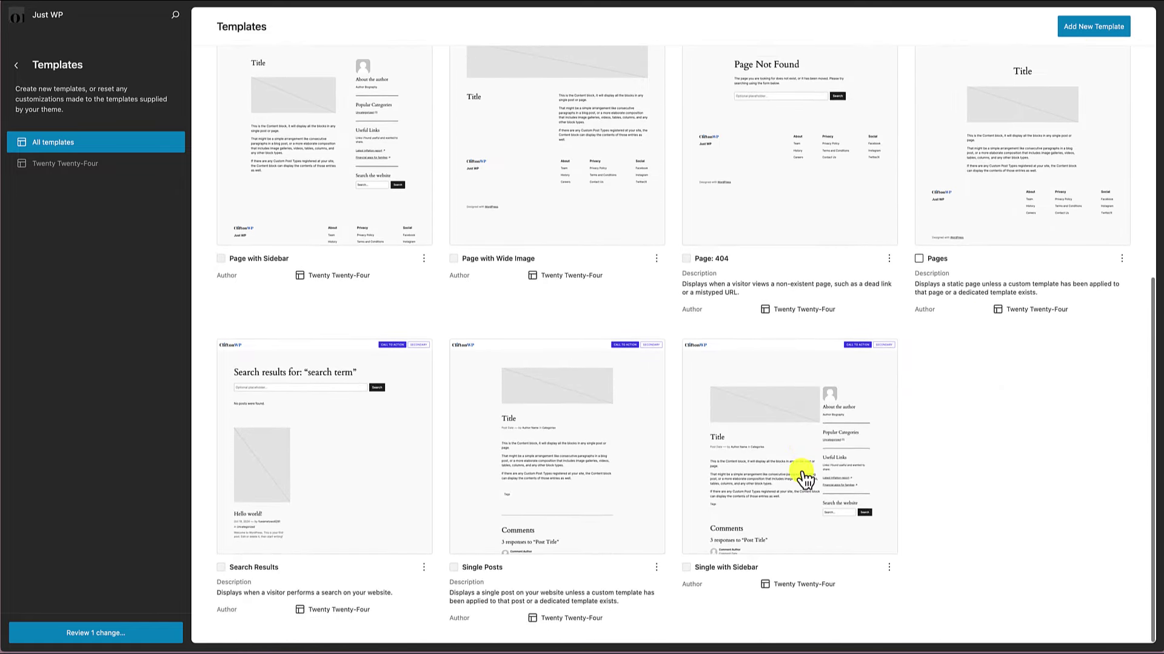
pyautogui.click(59, 14)
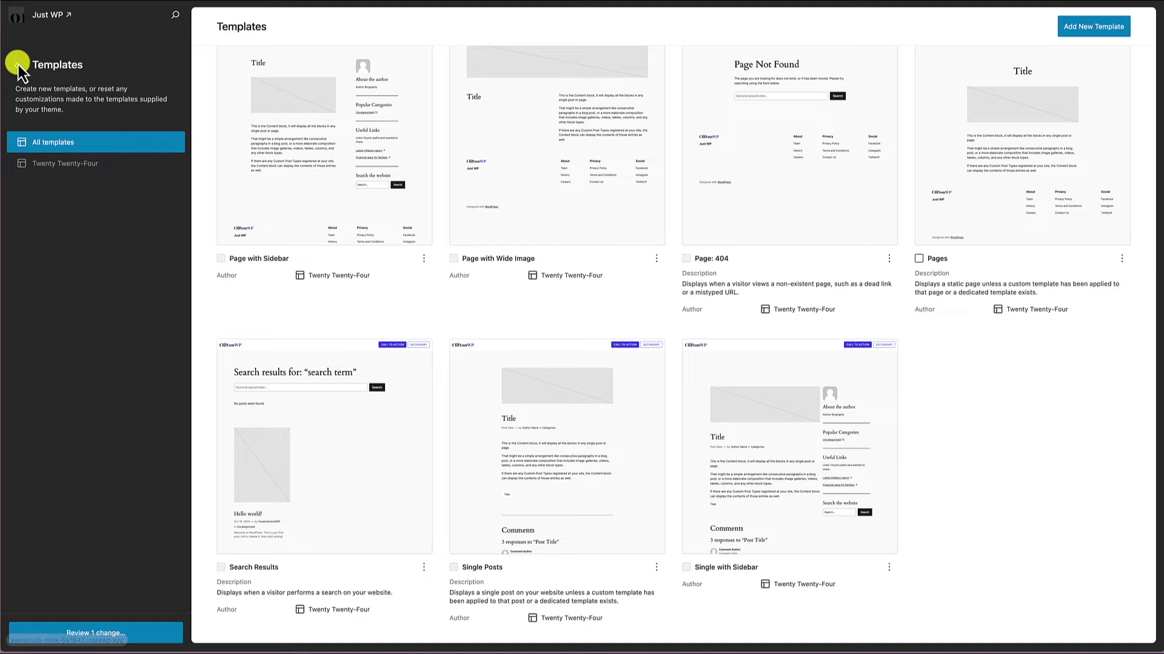
# Reopen the Header template part from the patterns for editing and select its Header (Adv) block
pyautogui.click(16, 61)
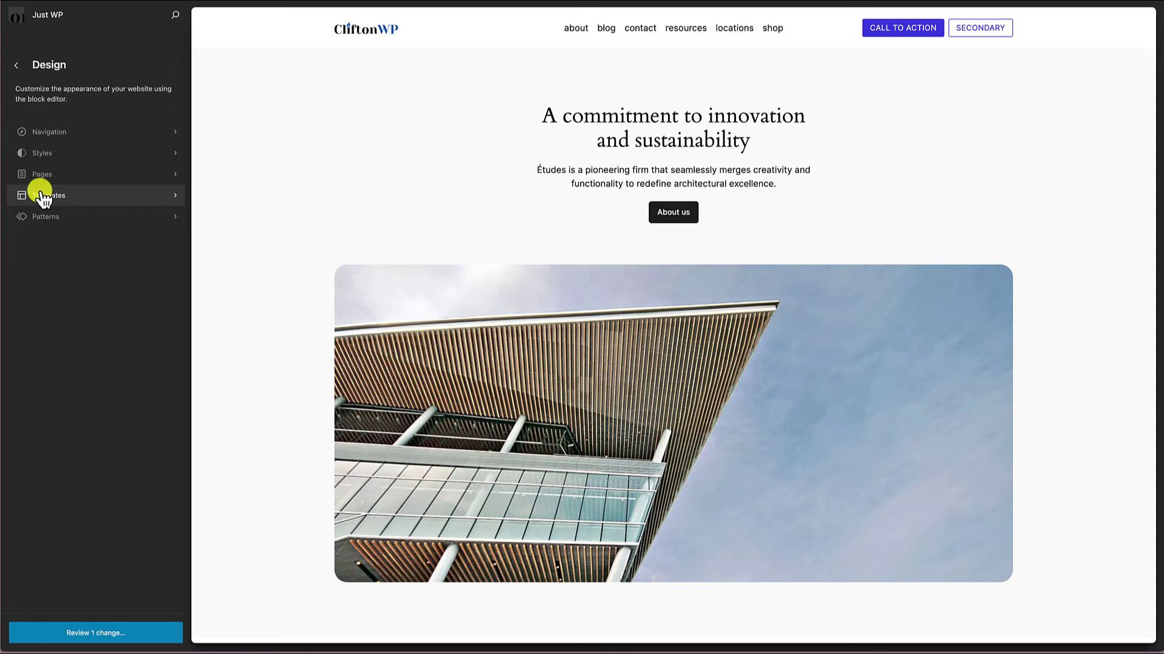
pyautogui.click(42, 217)
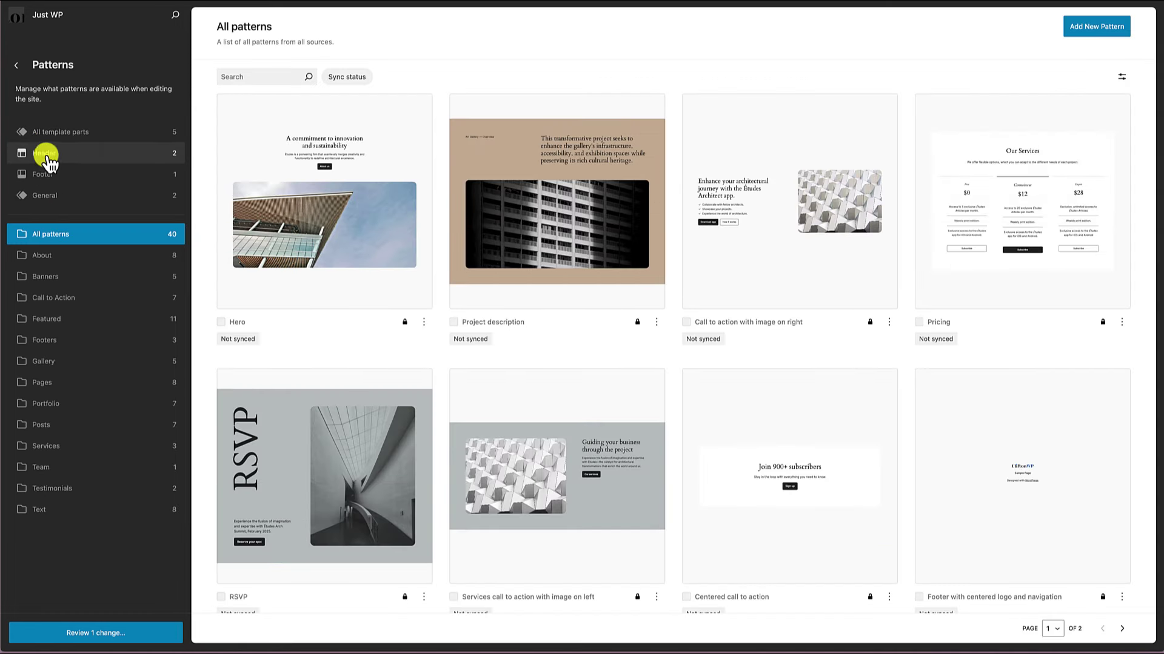
pyautogui.click(48, 158)
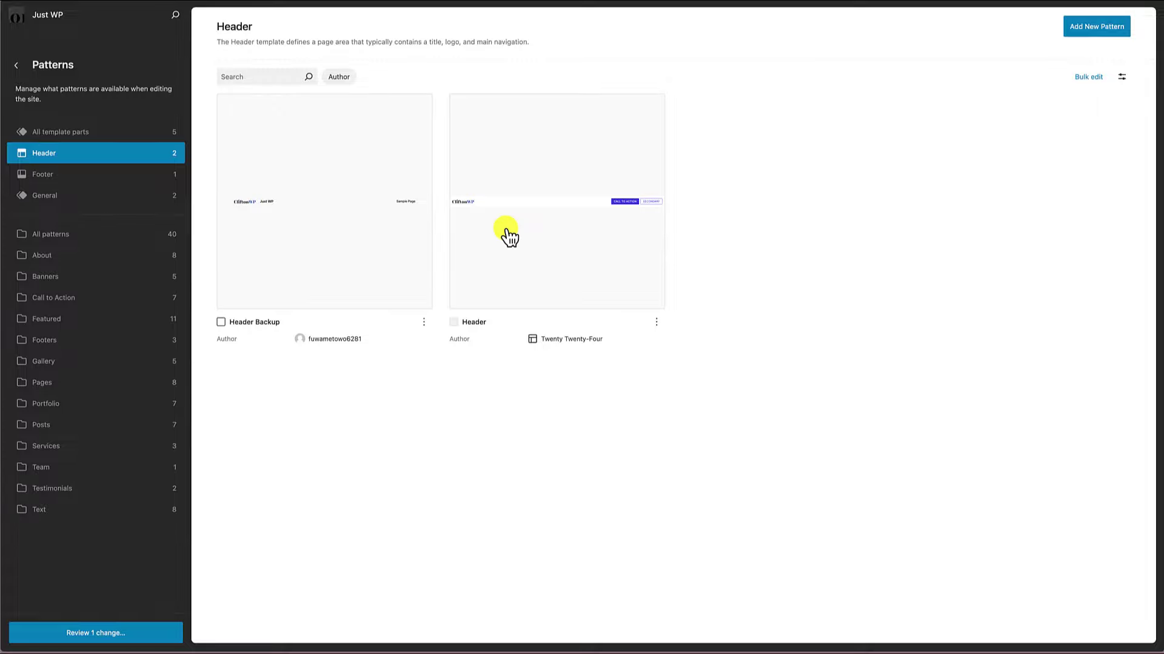
pyautogui.click(545, 253)
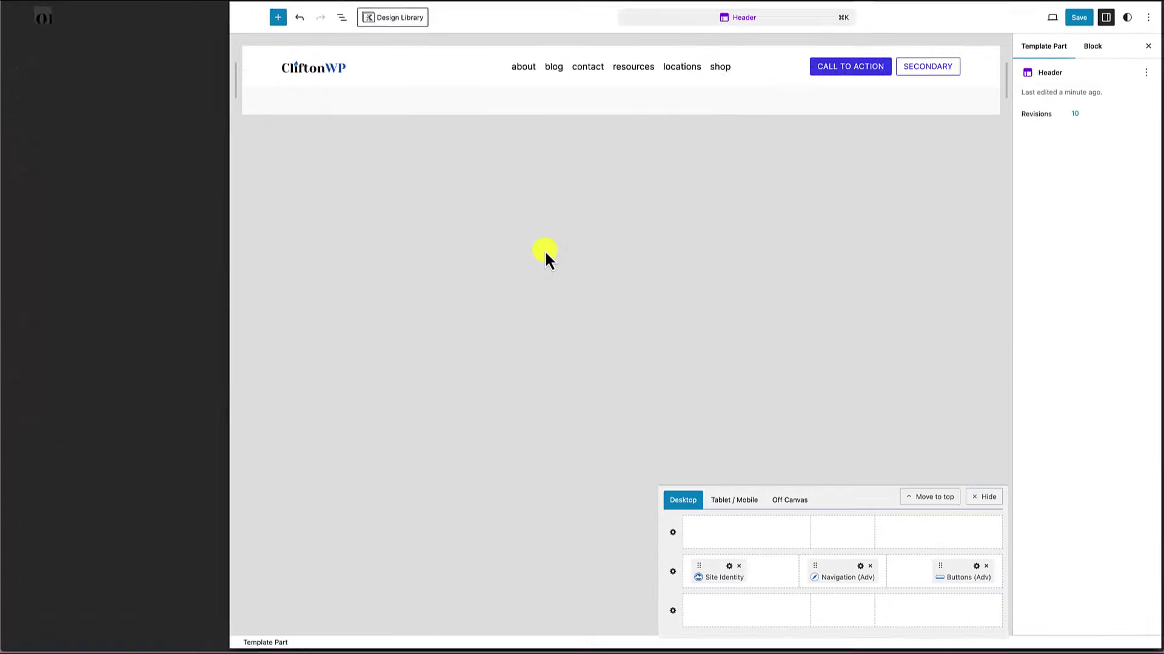
pyautogui.click(24, 81)
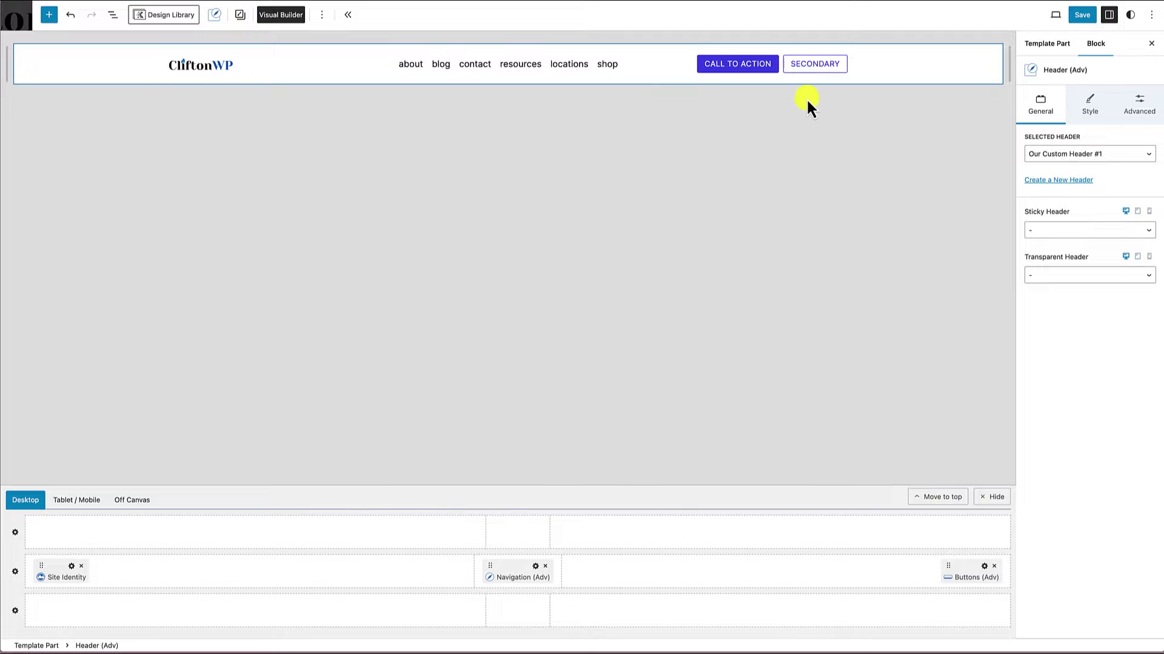
# Set both Sticky Header and Transparent Header to Yes for the desktop header, and save the template part
pyautogui.click(1067, 231)
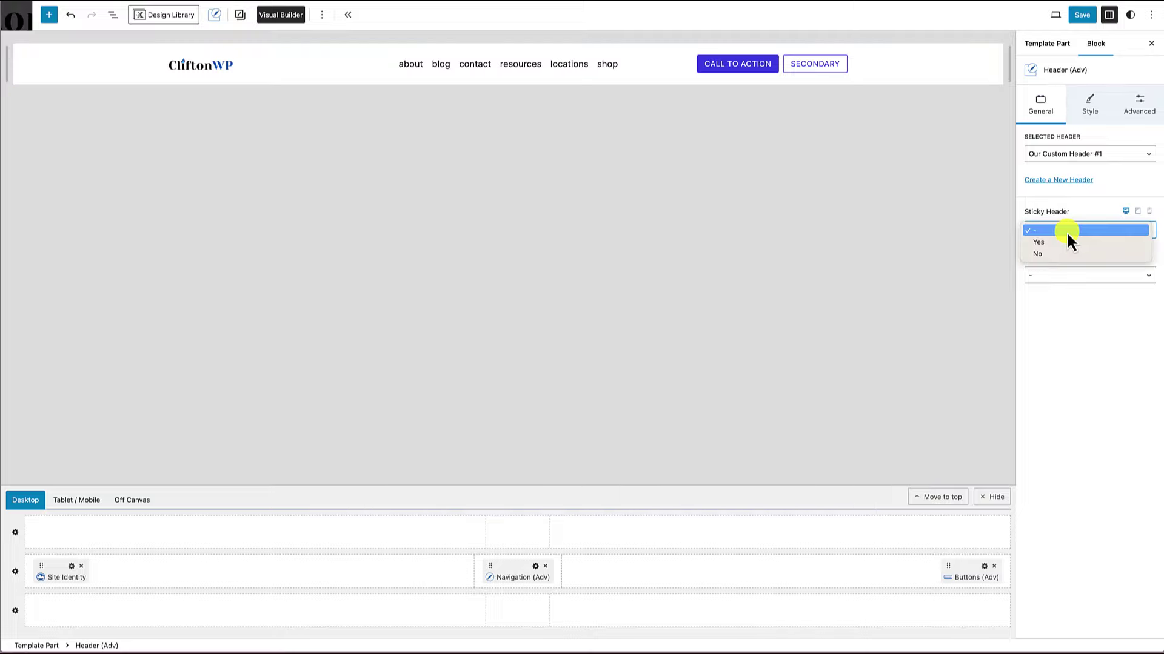
pyautogui.click(1053, 241)
pyautogui.click(1053, 276)
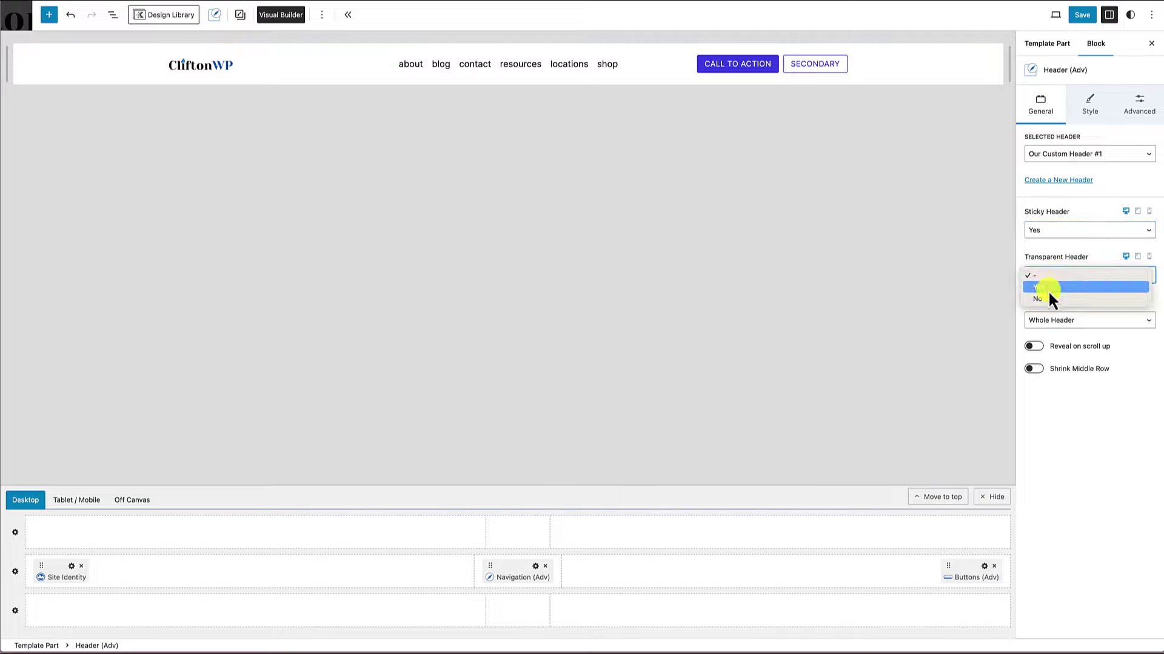
pyautogui.click(1049, 288)
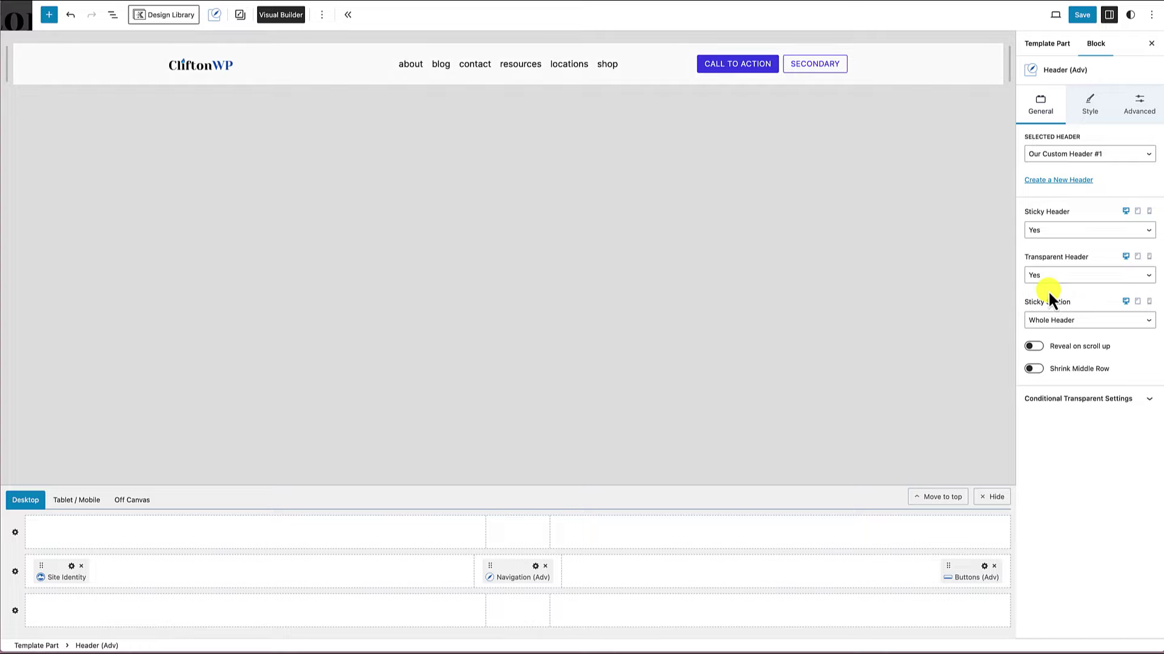
pyautogui.click(1083, 17)
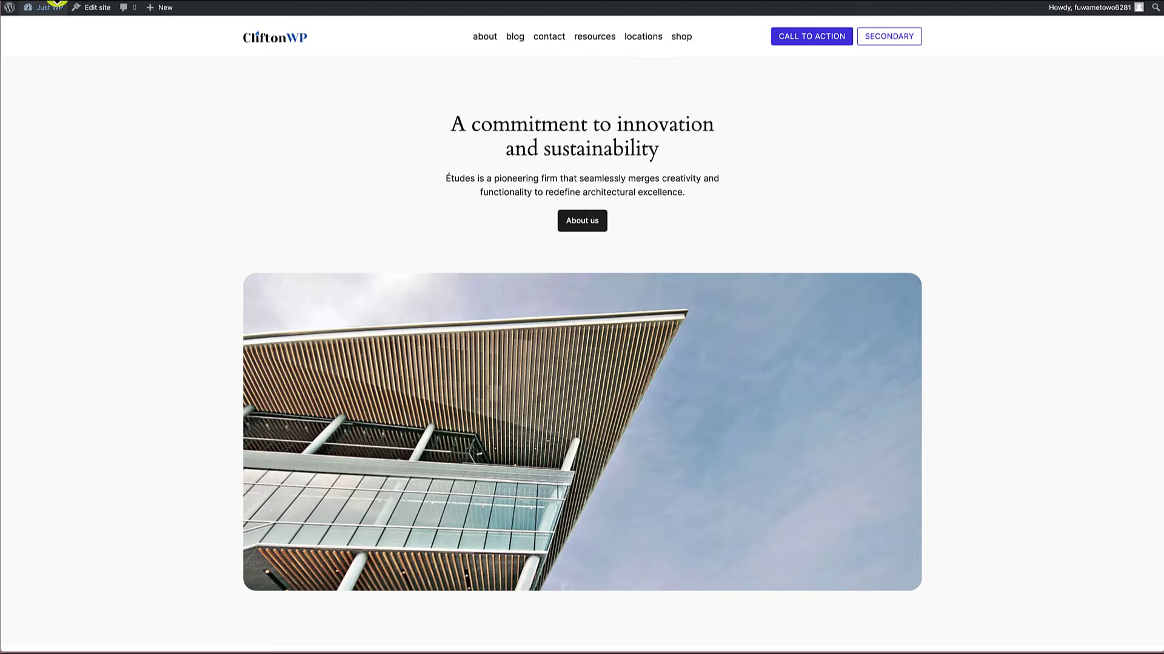
# Check the header's sticky and transparent behavior along the live home page
pyautogui.scroll(-1, 582, 364)
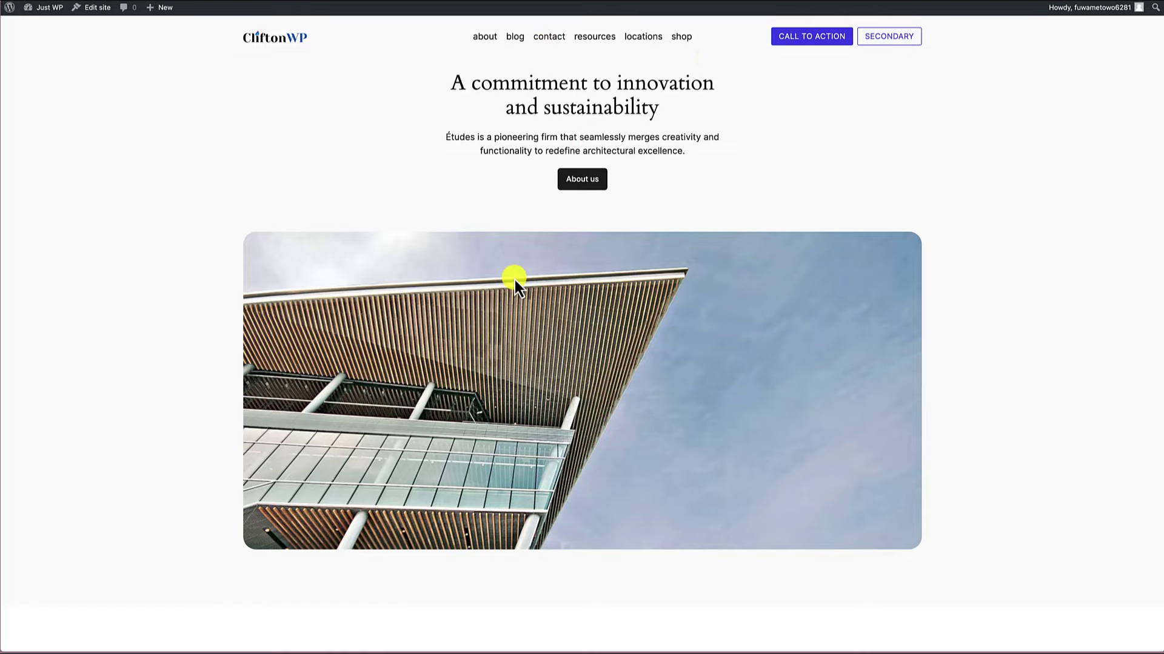
pyautogui.scroll(-3, 515, 280)
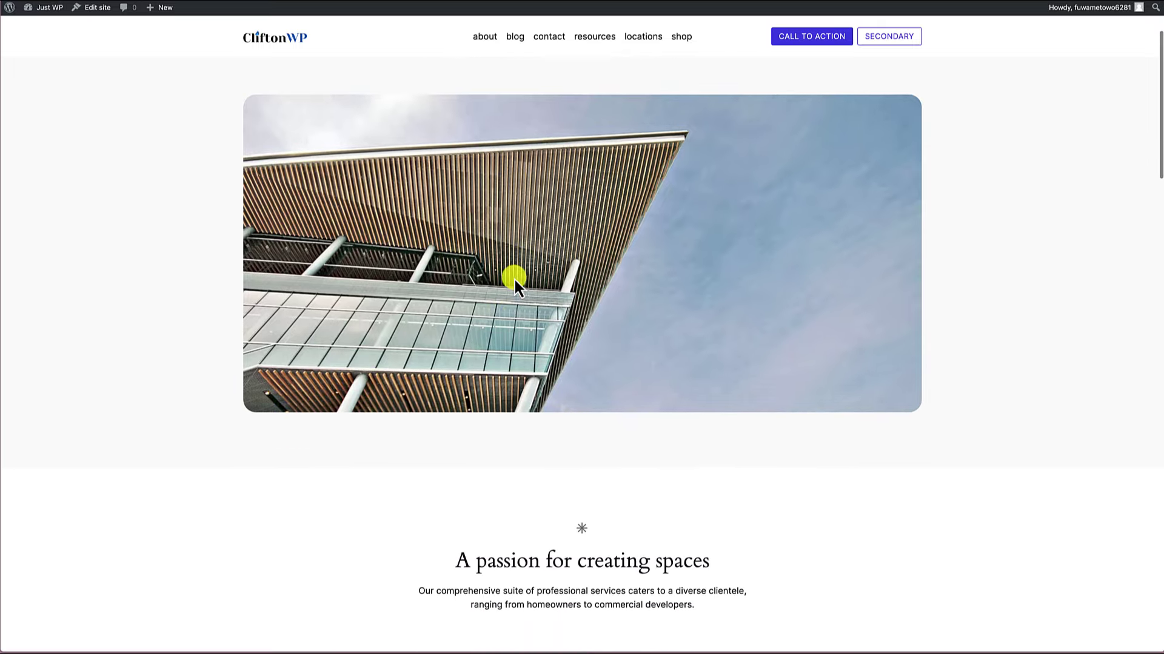
pyautogui.scroll(-15, 515, 280)
pyautogui.scroll(12, 515, 285)
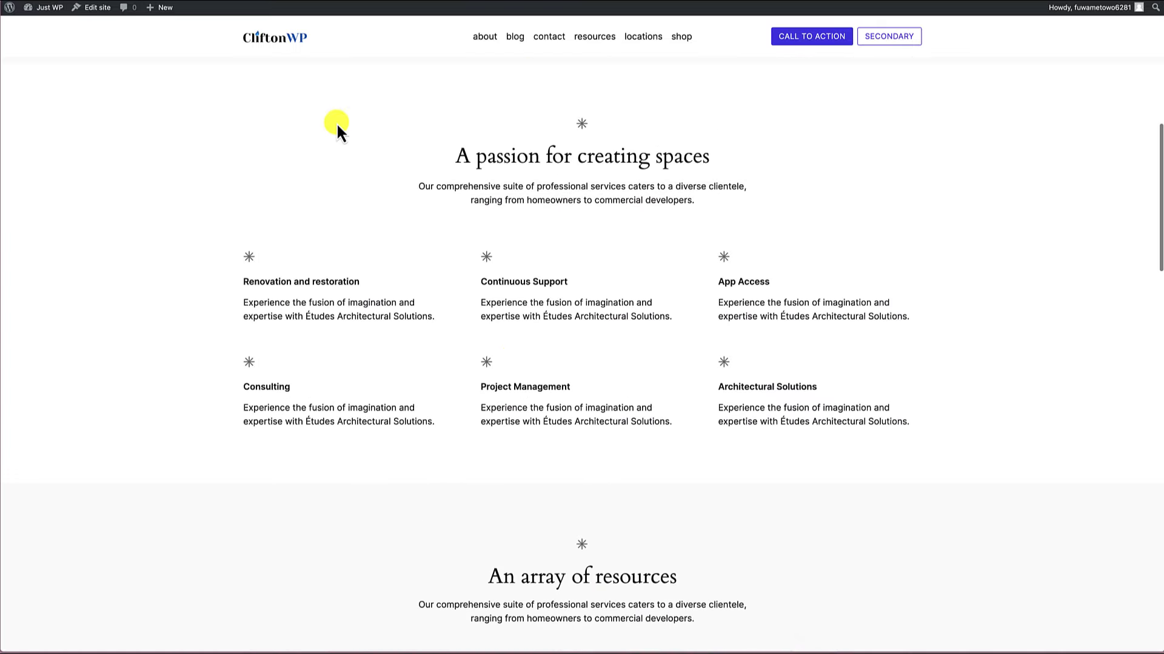
# View the published Sample Page from the list of pages and check how its header behaves
pyautogui.click(42, 26)
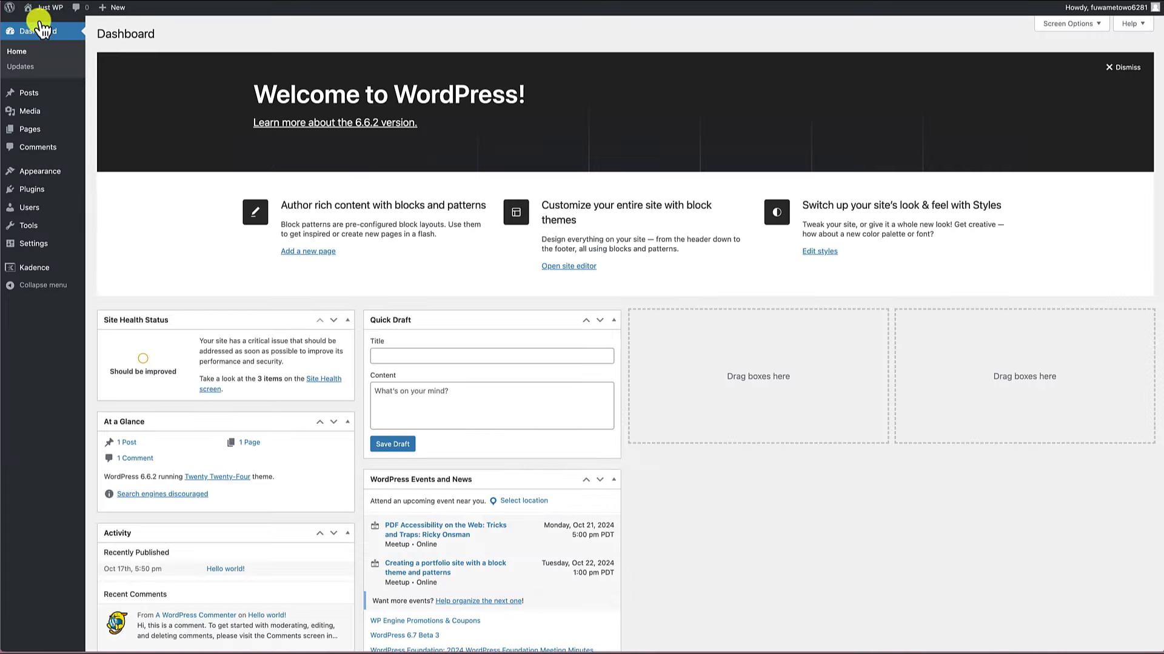
pyautogui.moveTo(36, 130)
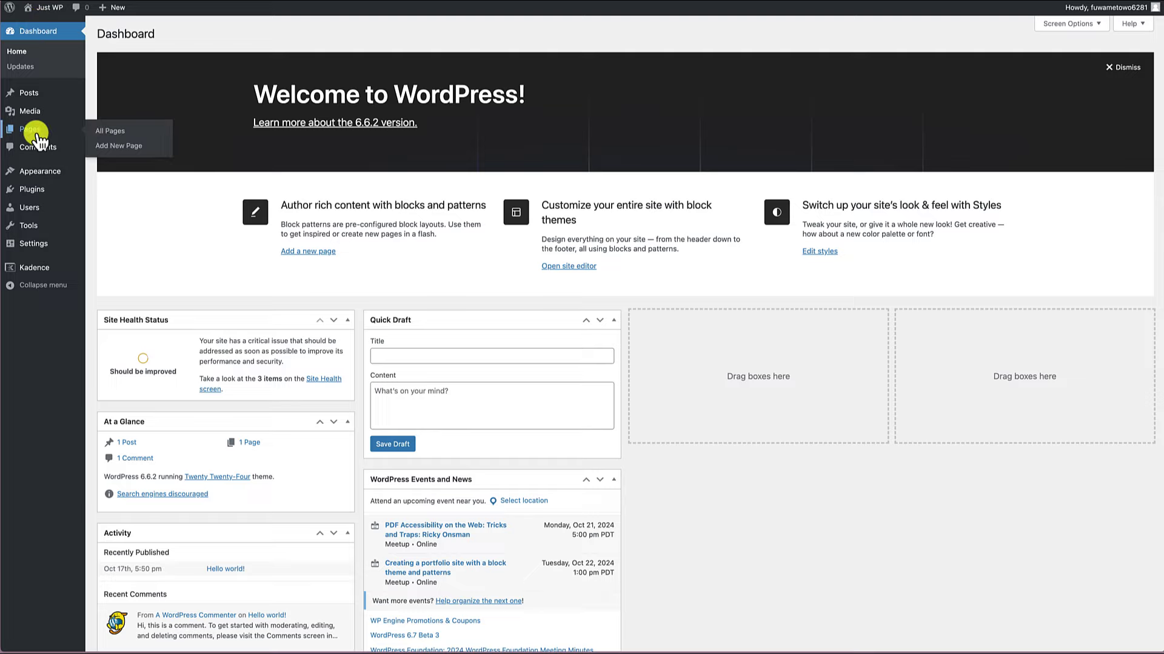
pyautogui.click(118, 132)
pyautogui.moveTo(155, 174)
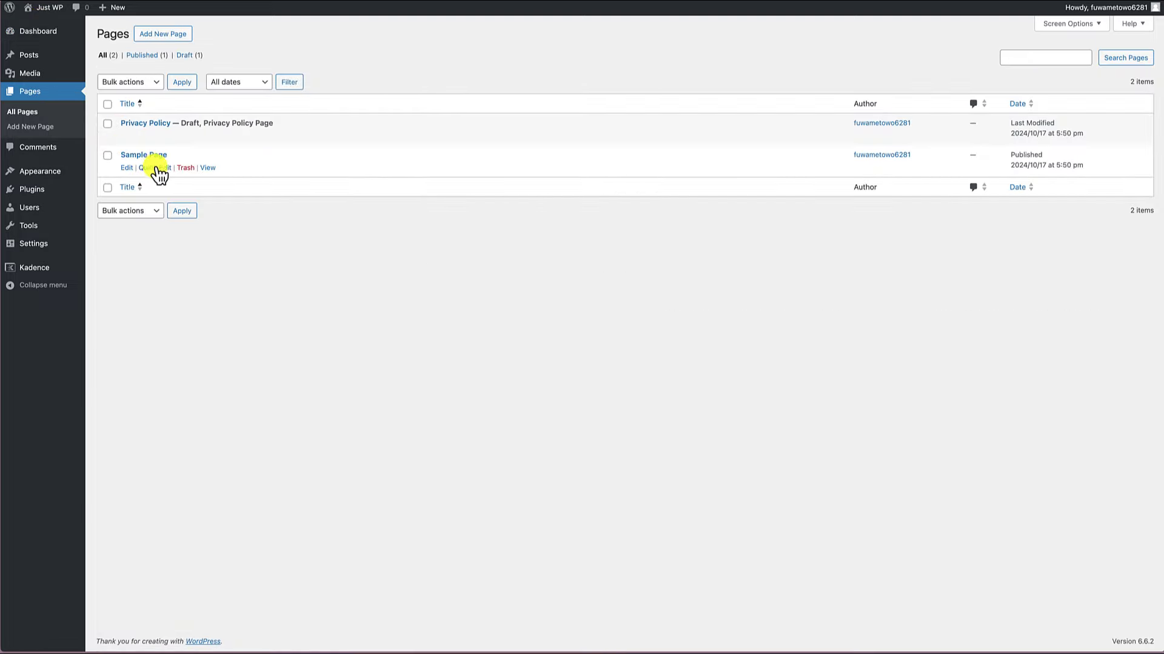
pyautogui.click(208, 169)
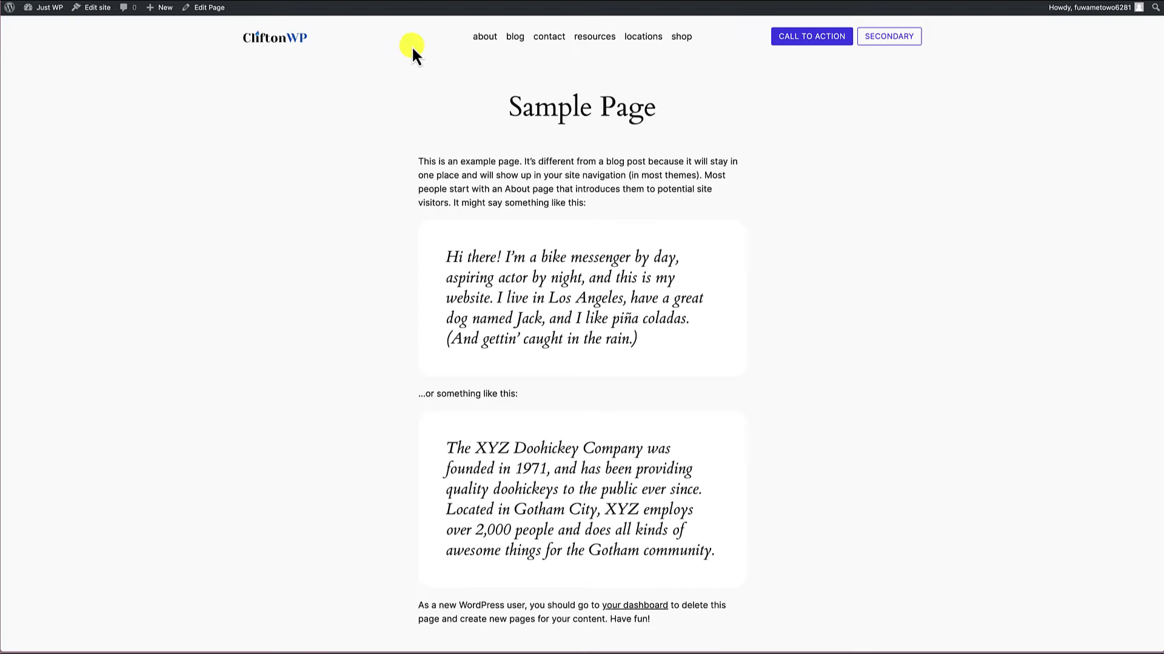
pyautogui.scroll(-3, 355, 132)
pyautogui.scroll(3, 355, 132)
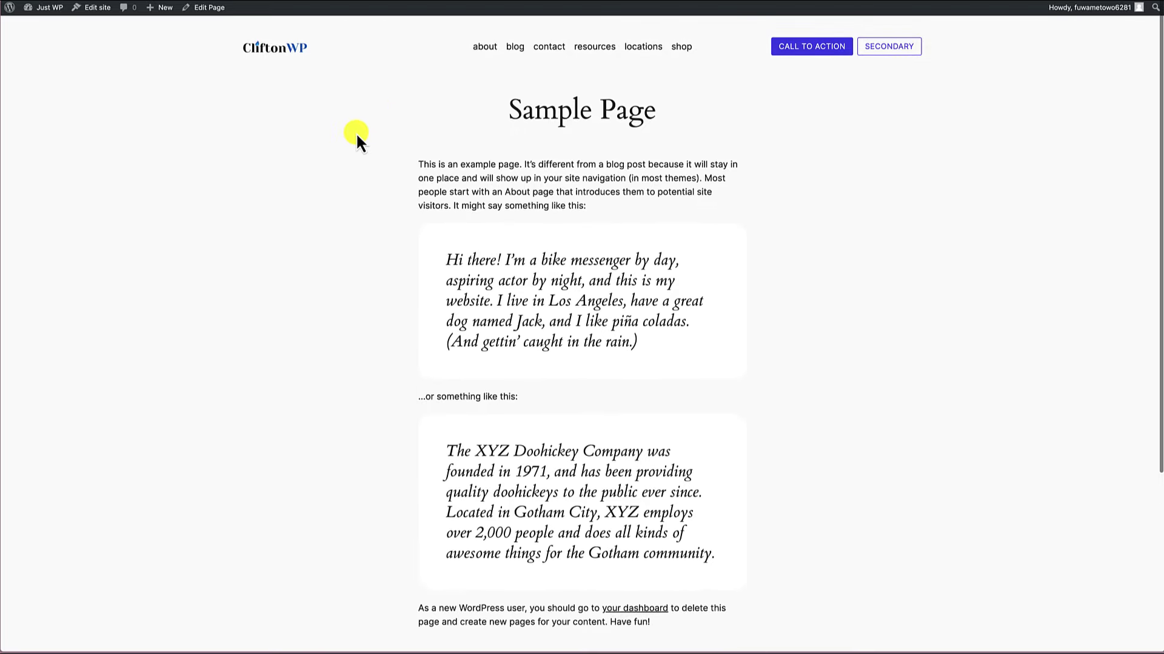
pyautogui.scroll(-1, 355, 132)
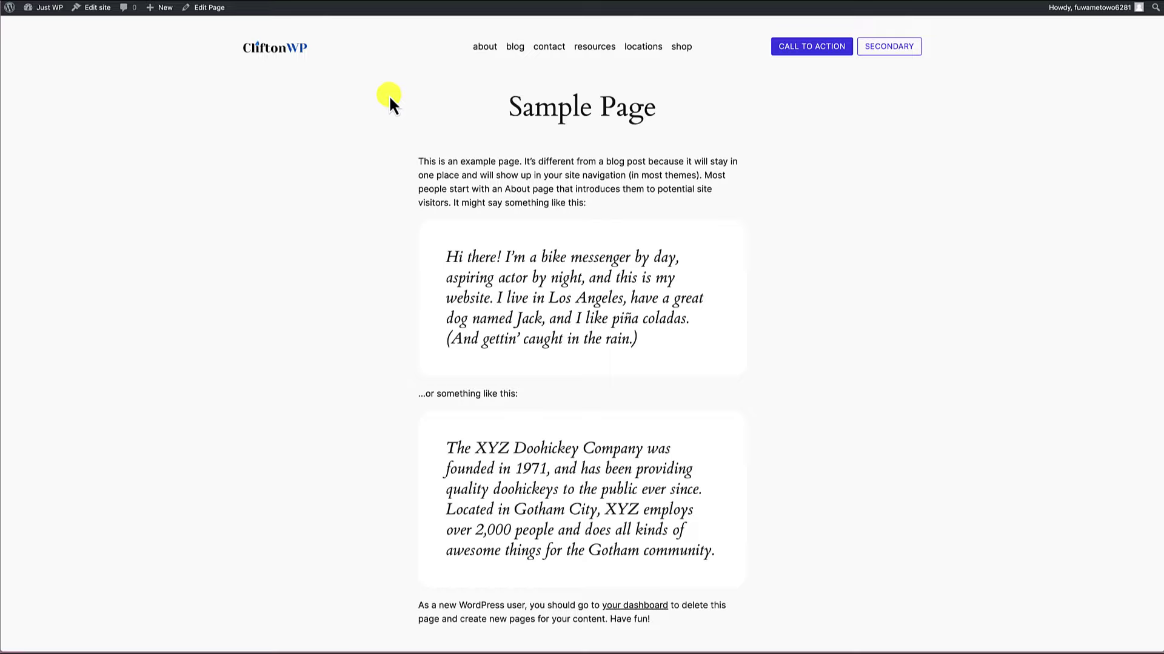
pyautogui.moveTo(44, 17)
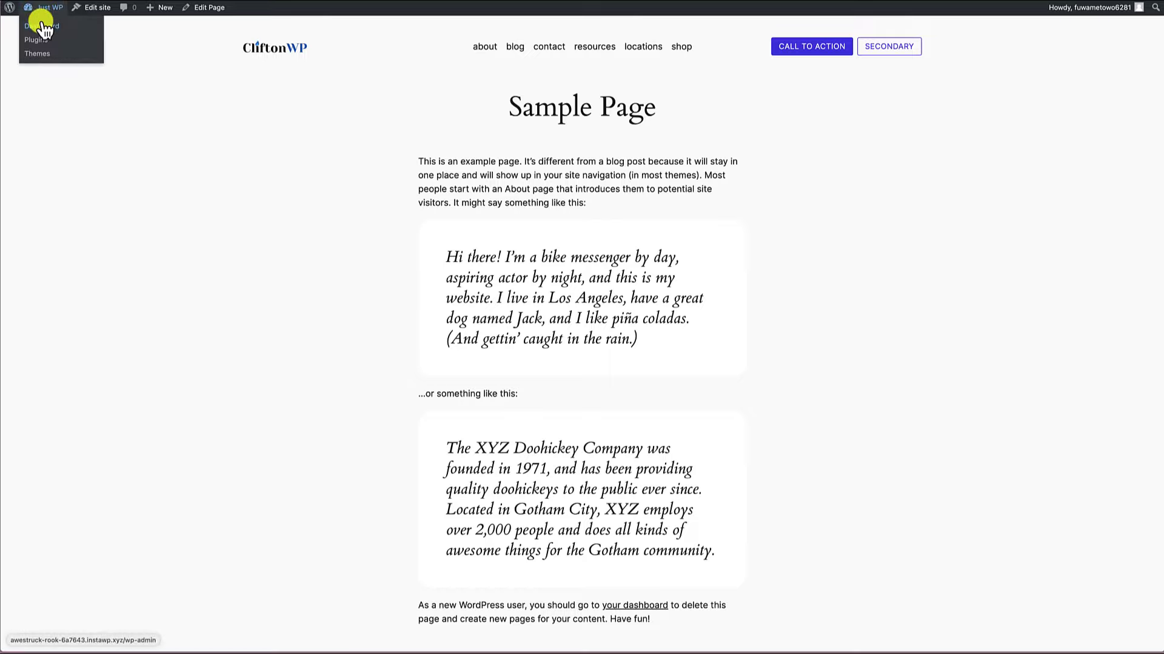
pyautogui.click(260, 48)
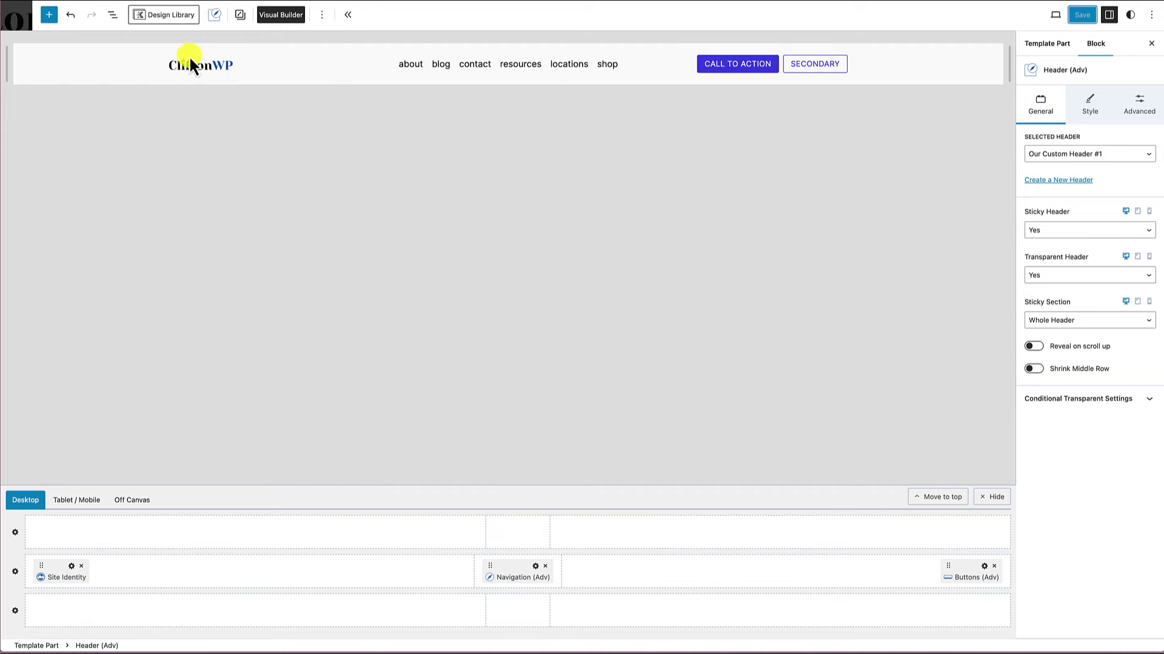
# Open the Header Backup template part and copy its whole Group block to the clipboard
pyautogui.click(22, 20)
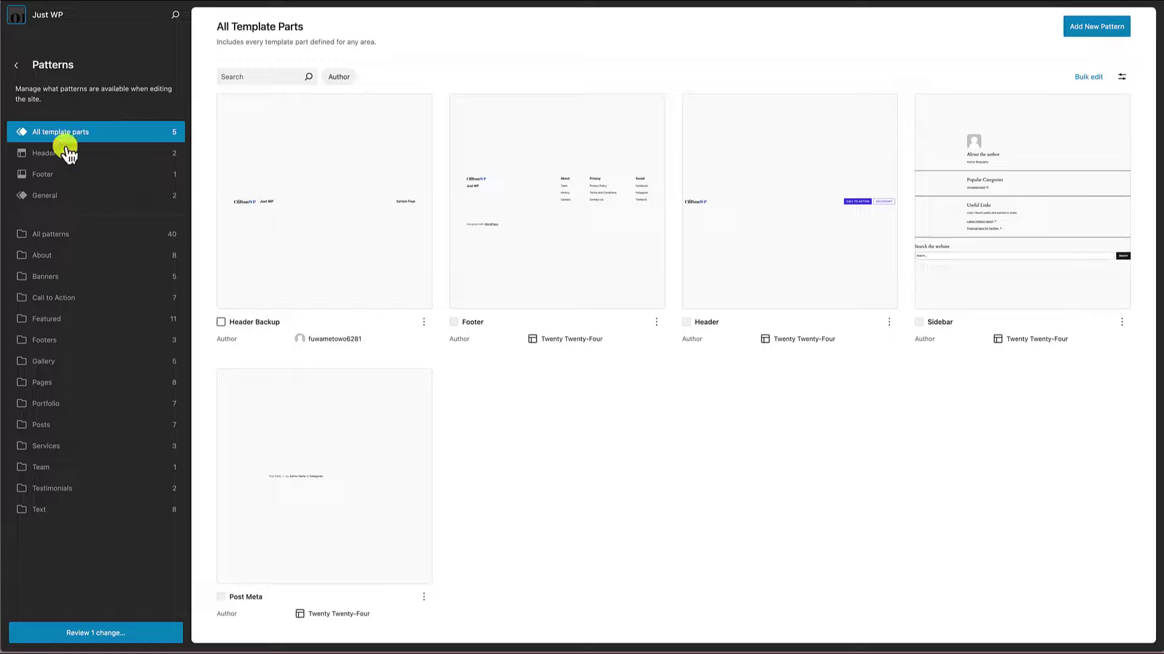
pyautogui.click(49, 156)
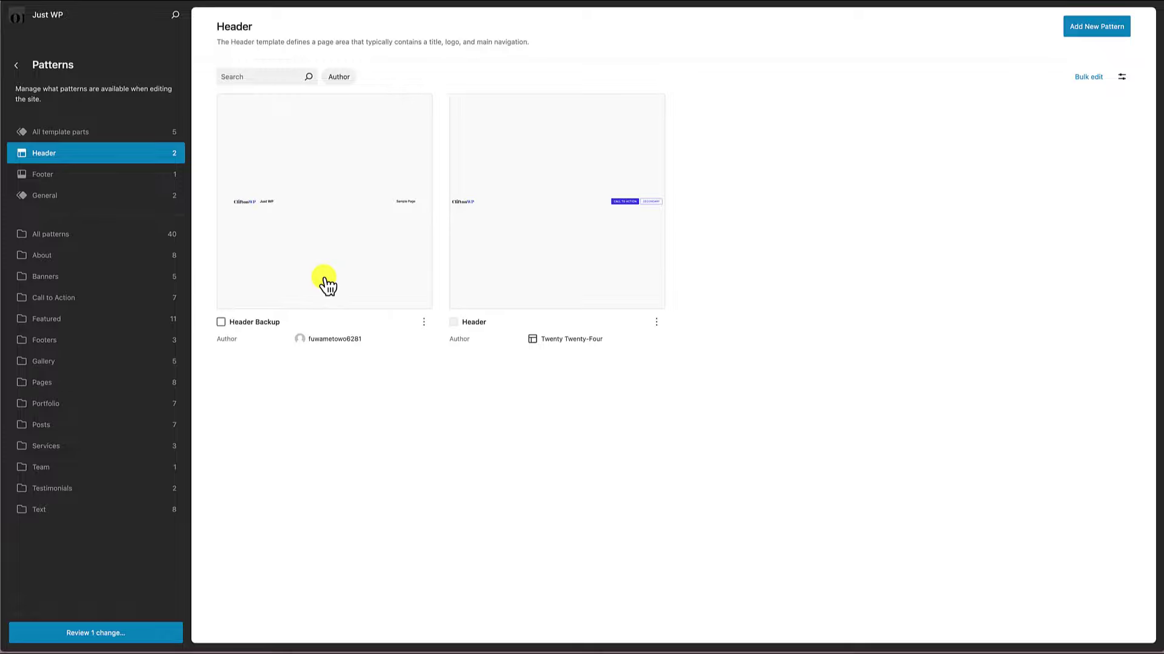
pyautogui.click(307, 251)
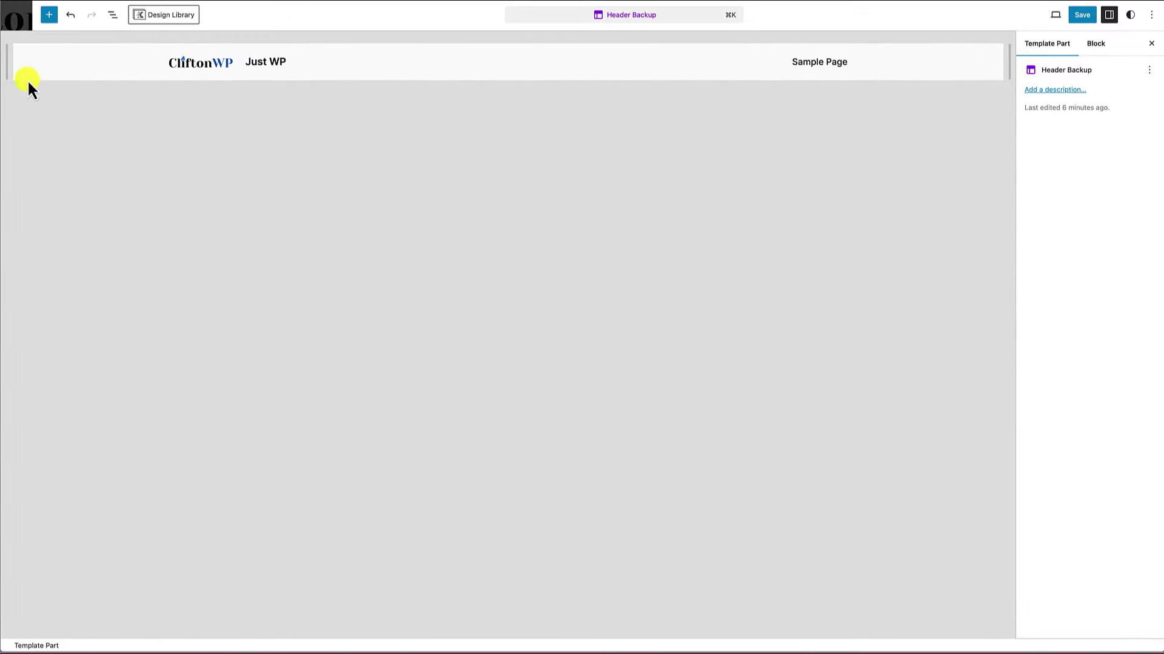
pyautogui.click(26, 78)
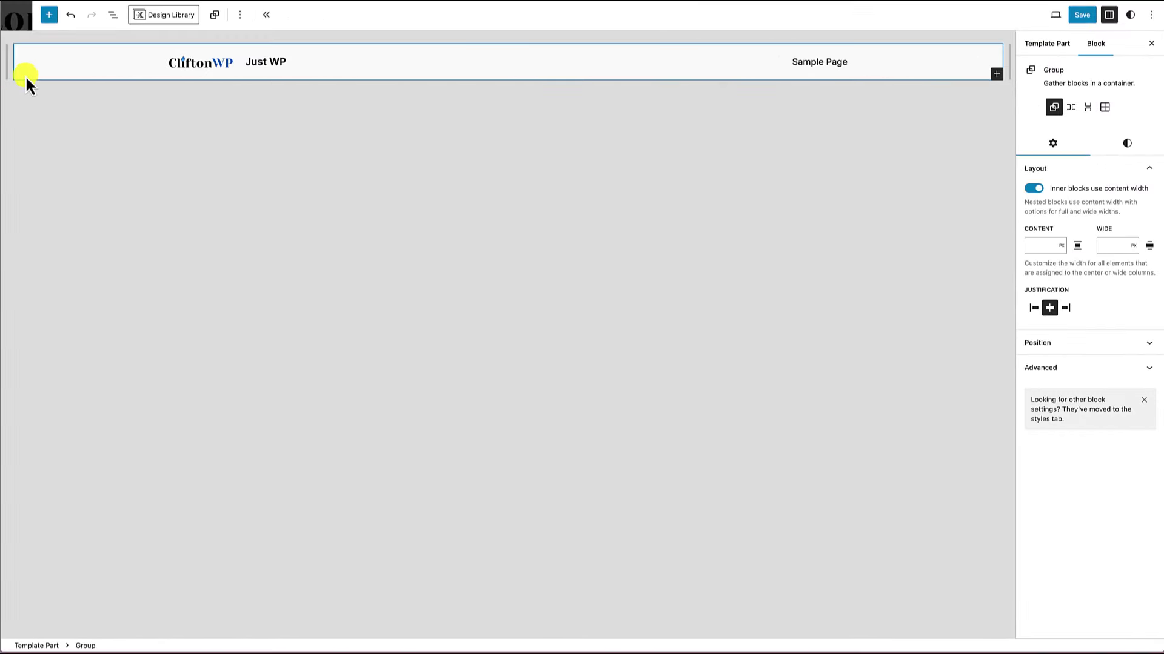
pyautogui.hotkey('ctrl', 'c')
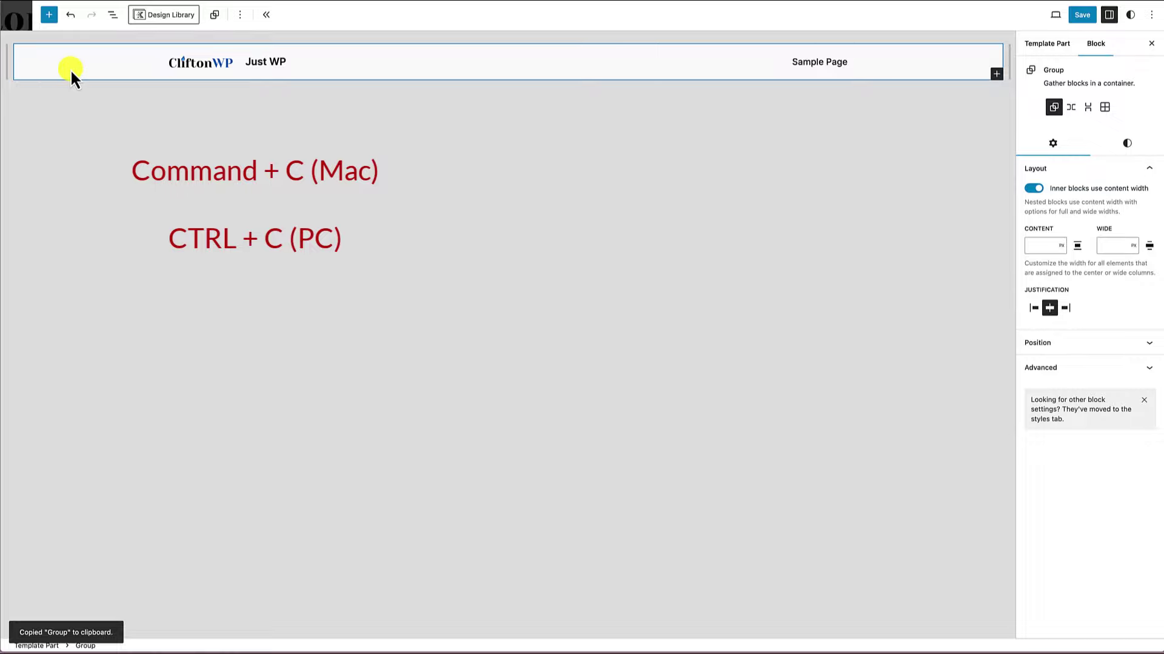
# Replace the content of the Header template part with the copied Group block and save both site changes
pyautogui.click(17, 18)
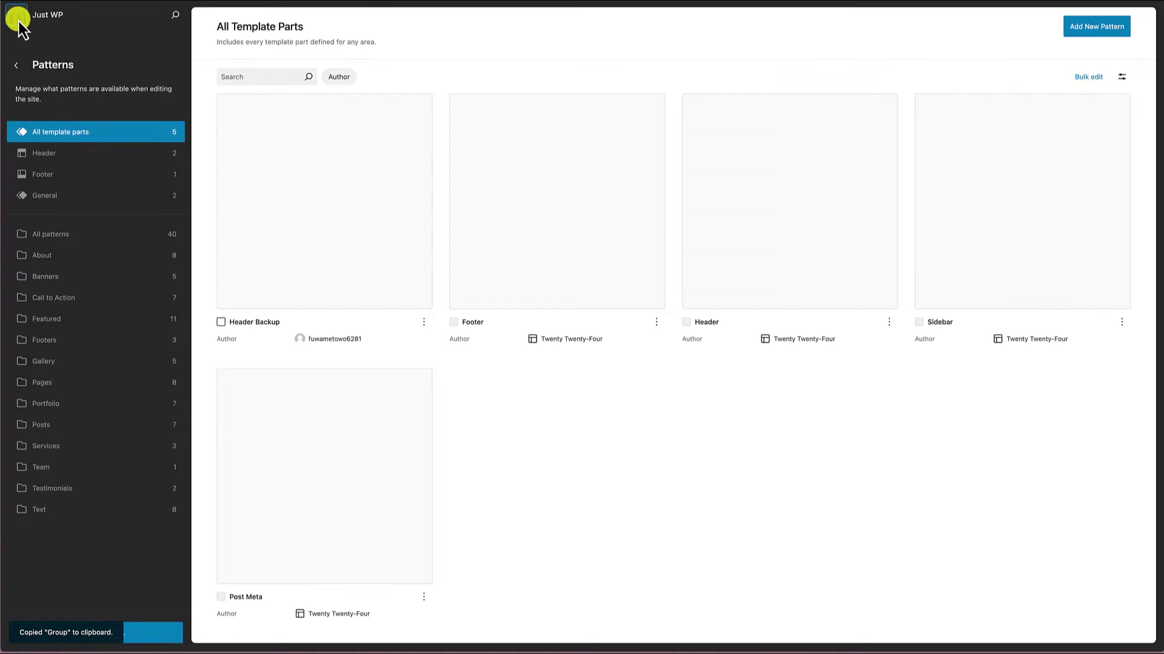
pyautogui.click(56, 154)
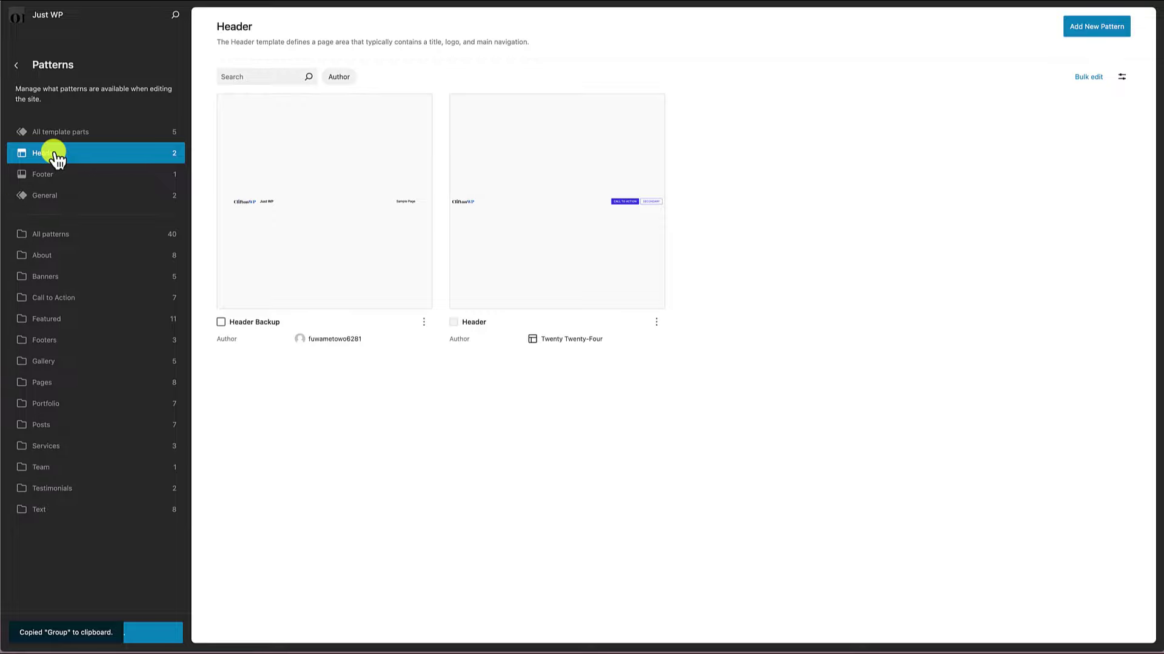
pyautogui.click(541, 268)
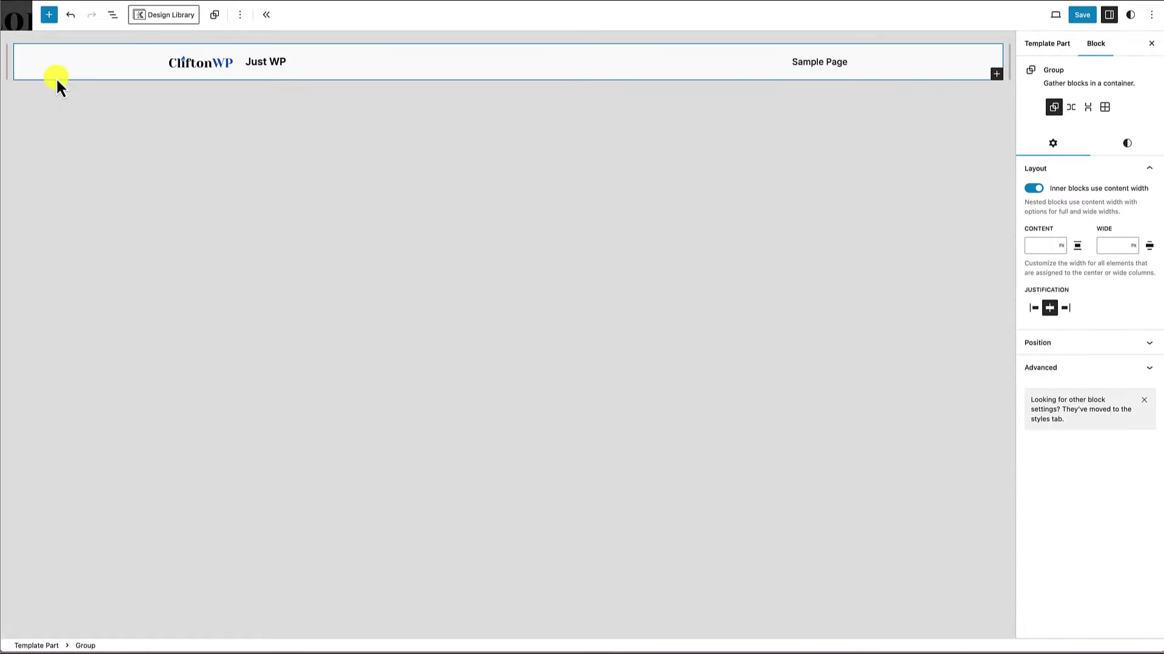
pyautogui.click(1083, 16)
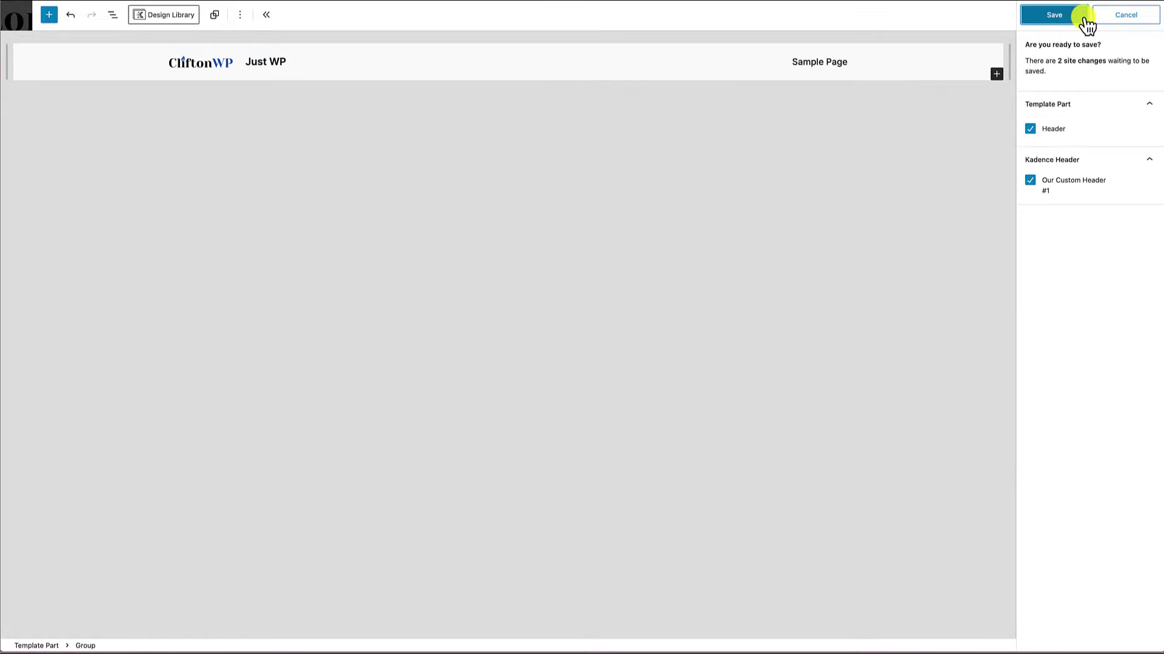
pyautogui.click(1084, 18)
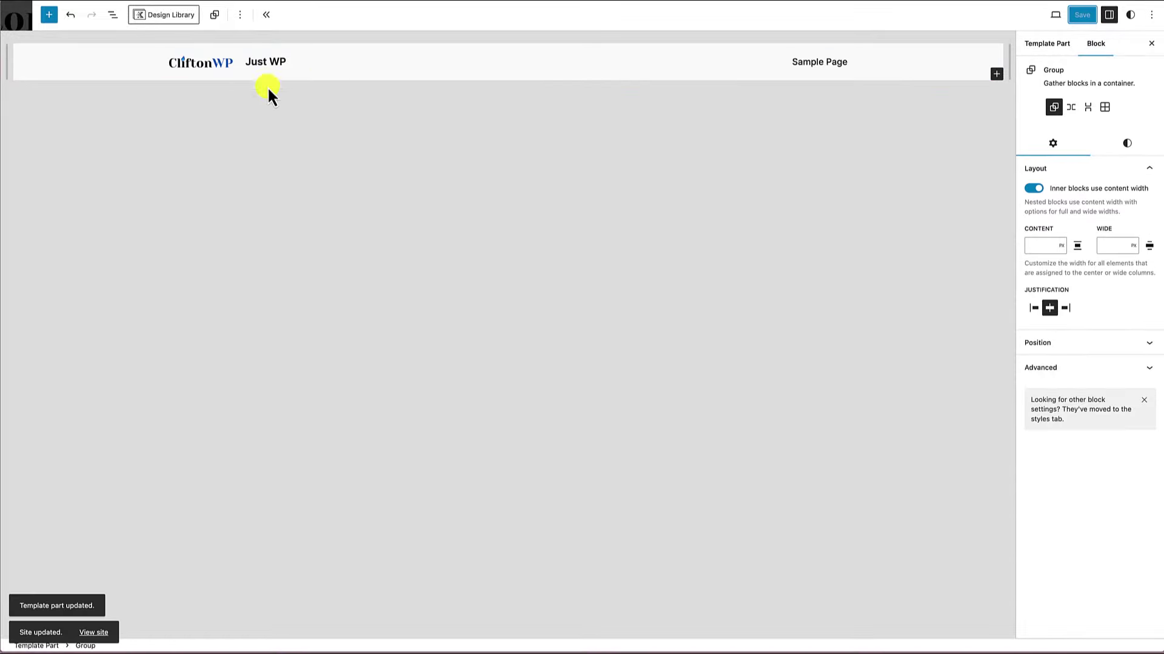
# Open the Blog Home template from the list of templates and delete its Header template part
pyautogui.click(19, 23)
pyautogui.click(71, 160)
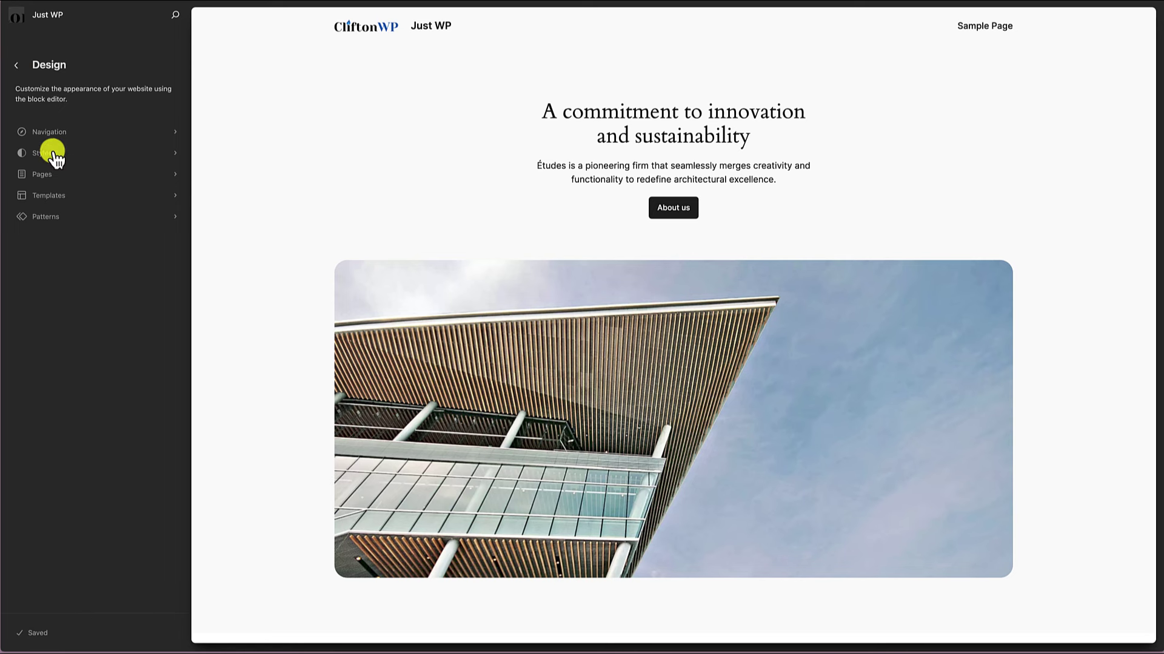
pyautogui.click(54, 198)
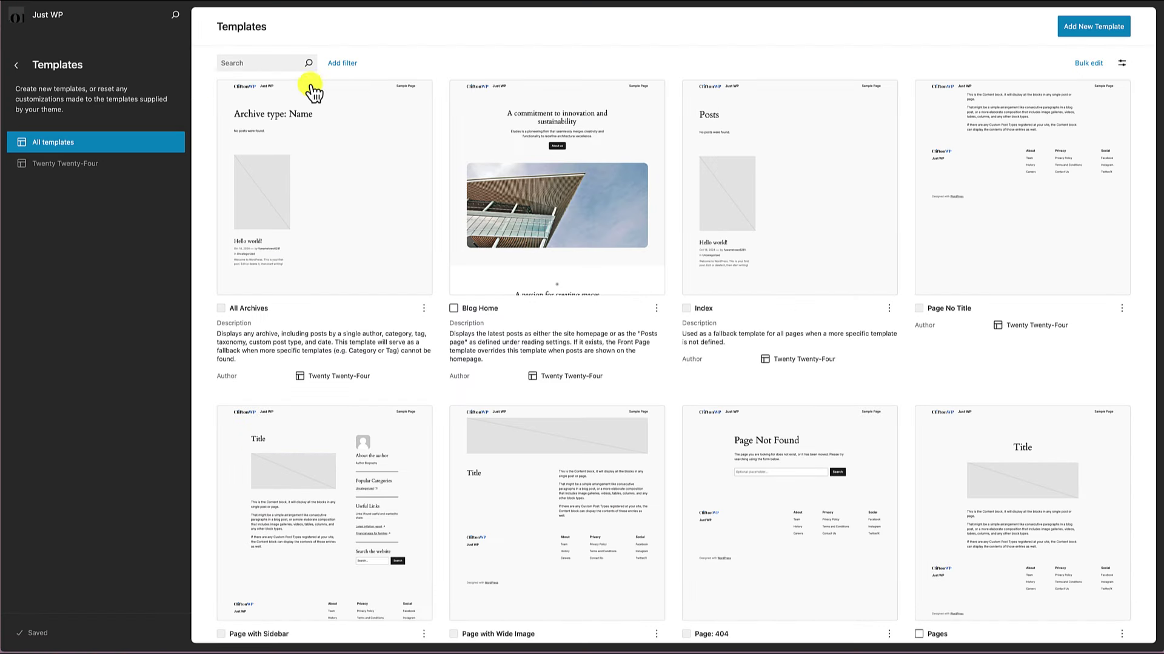
pyautogui.scroll(-1, 285, 177)
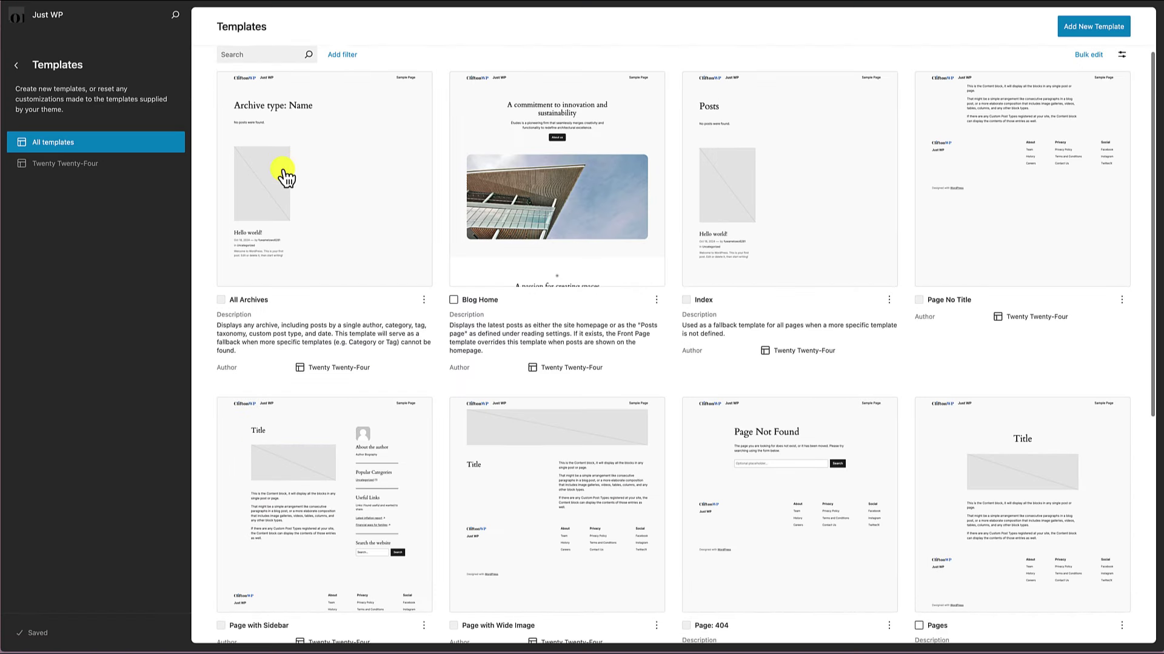
pyautogui.click(14, 64)
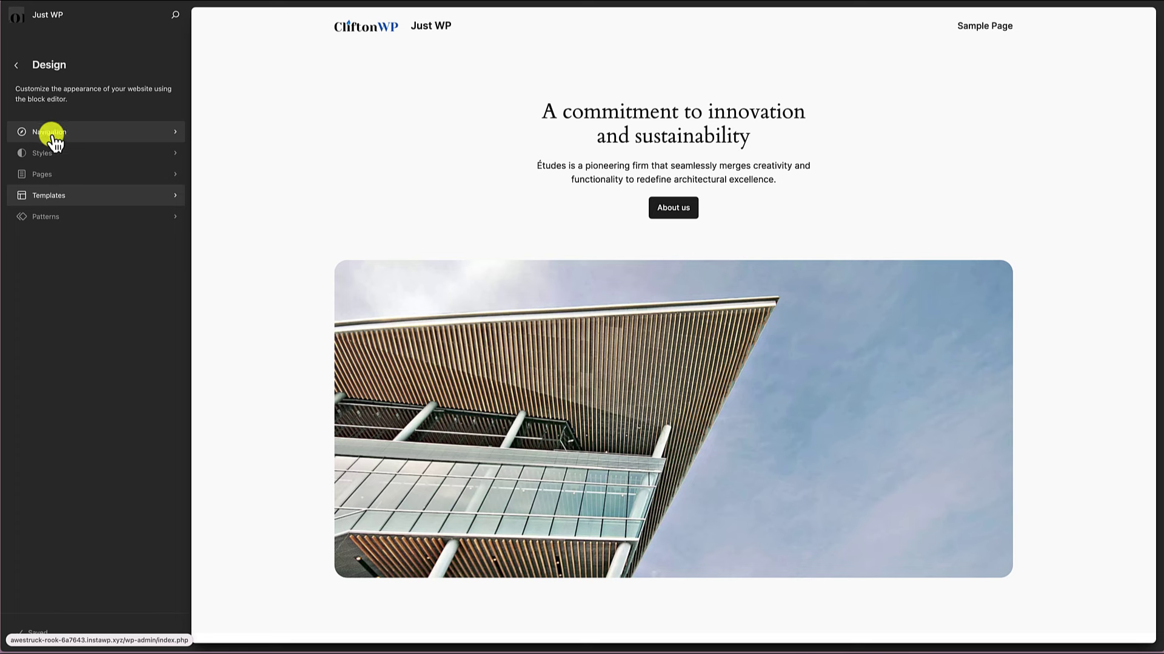
pyautogui.click(48, 195)
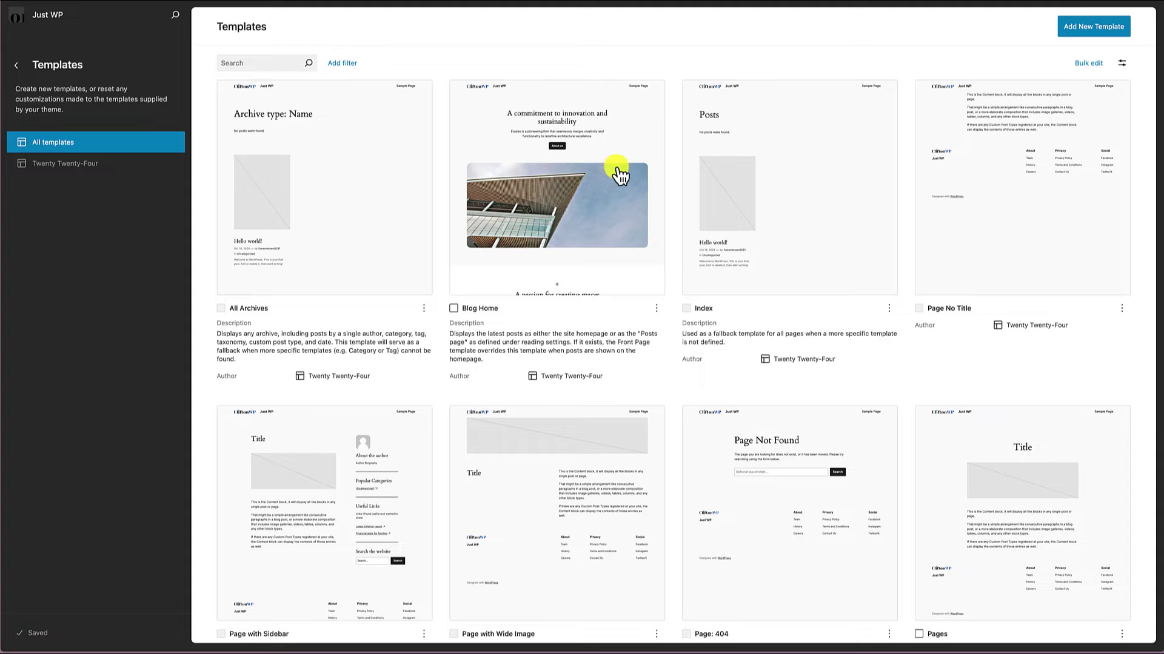
pyautogui.click(620, 138)
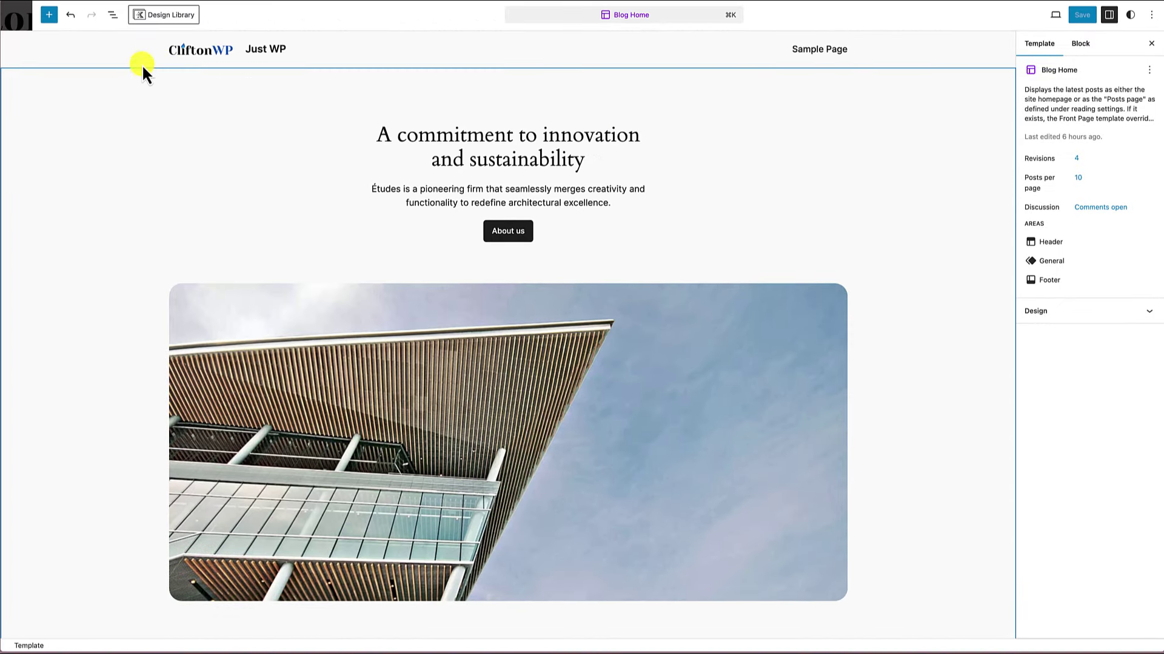
pyautogui.click(117, 57)
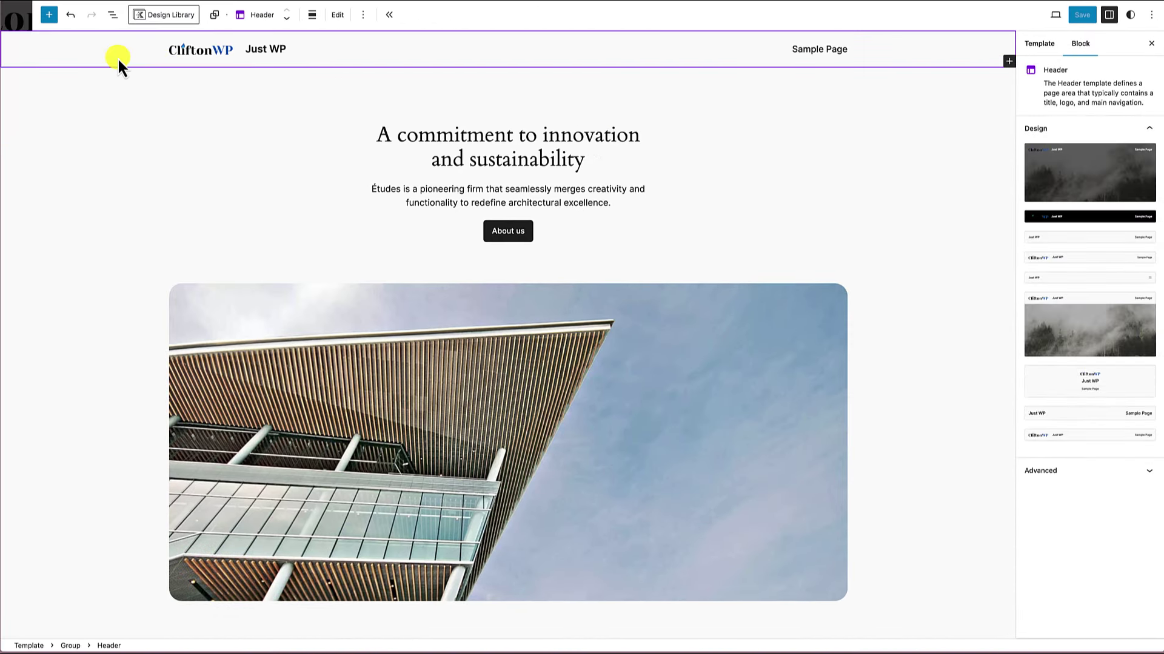
pyautogui.press('Delete')
# Insert a Header (Adv) block before the hero Group and assign it the existing Our Custom Header #1
pyautogui.click(118, 57)
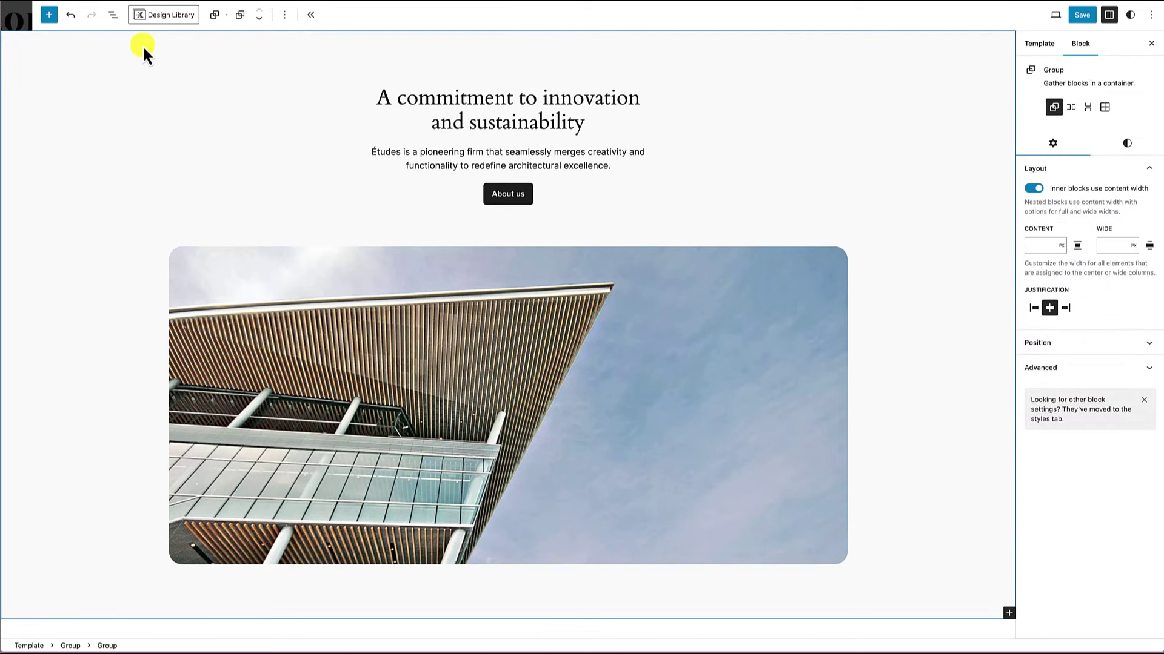
pyautogui.click(286, 15)
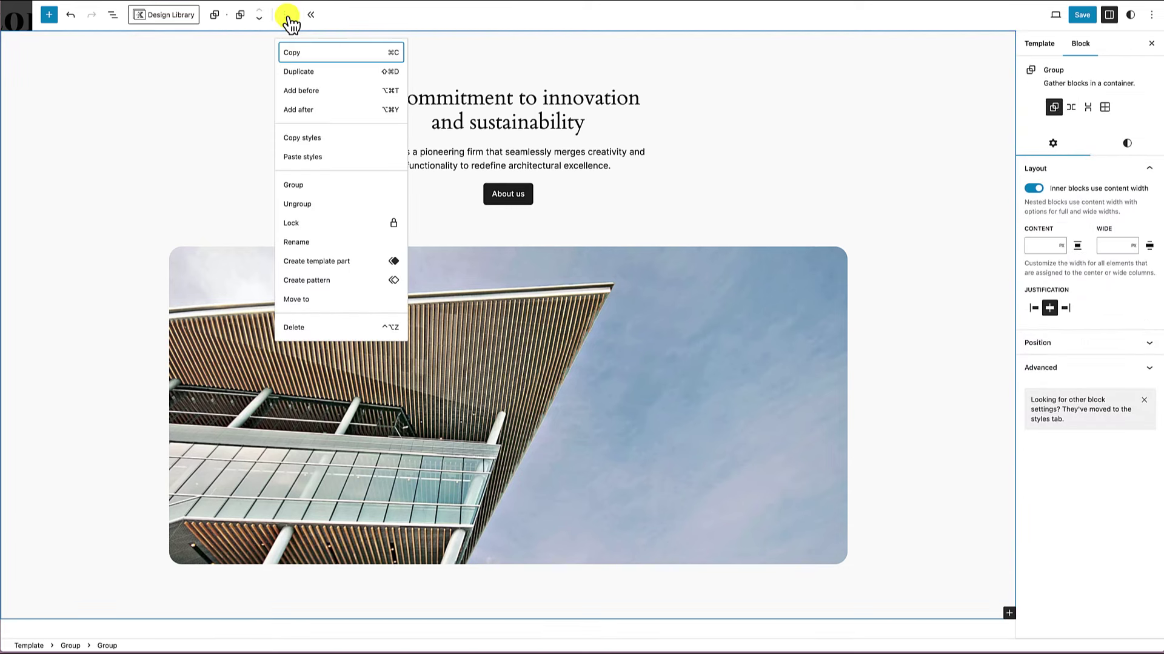
pyautogui.click(307, 91)
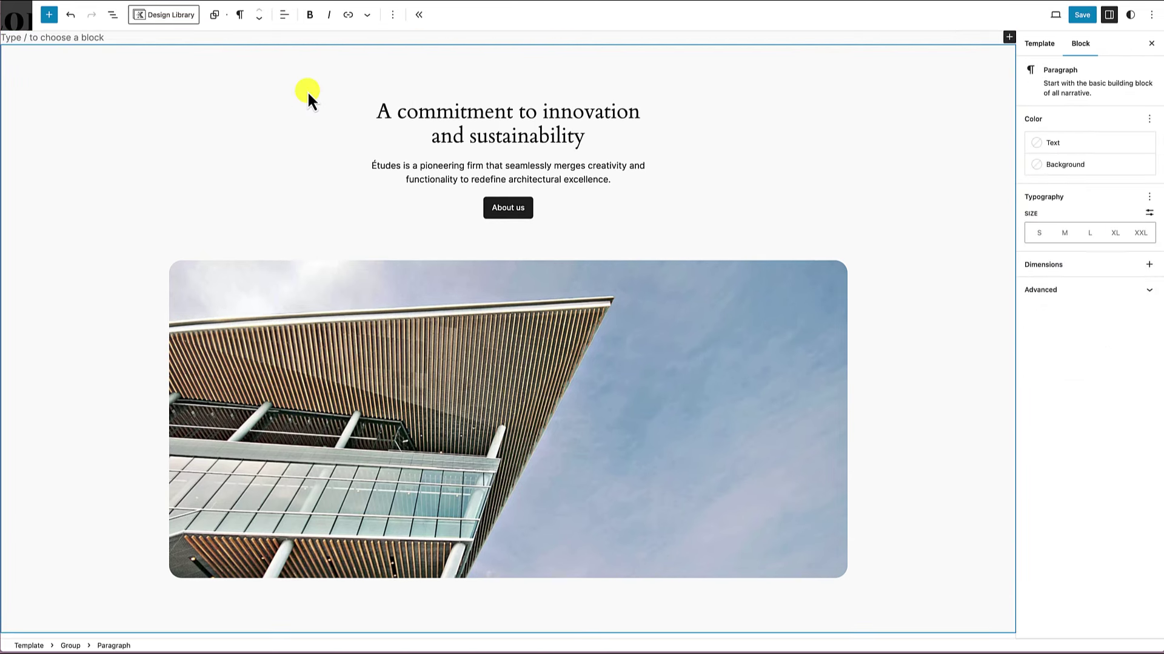
pyautogui.write('/header')
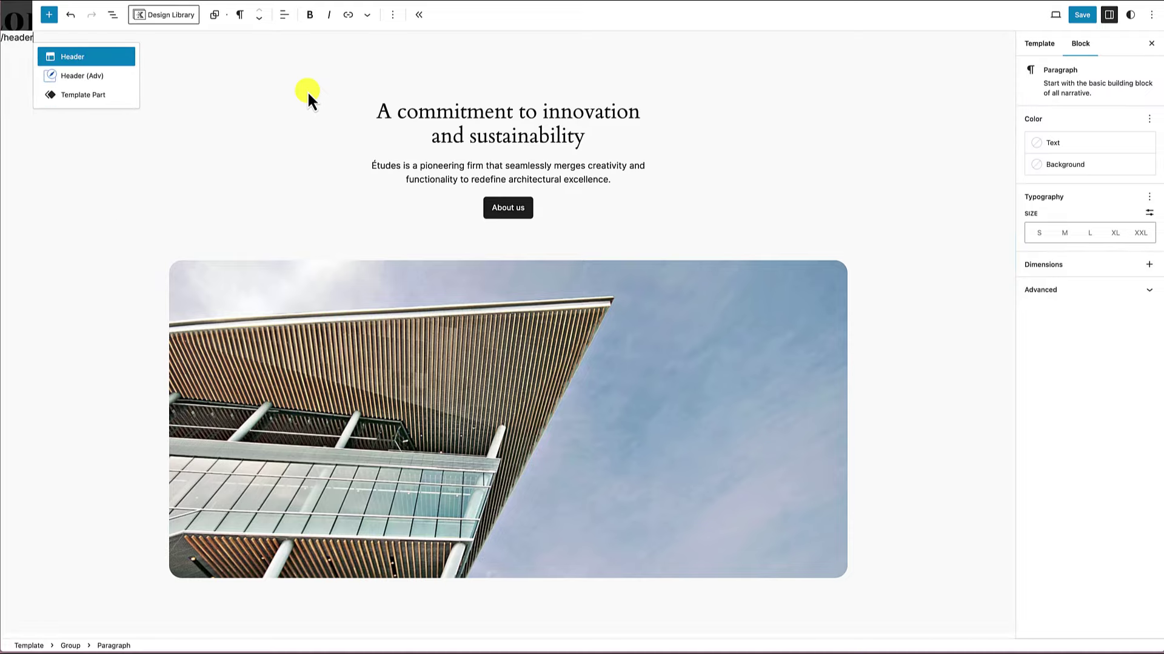
pyautogui.click(94, 78)
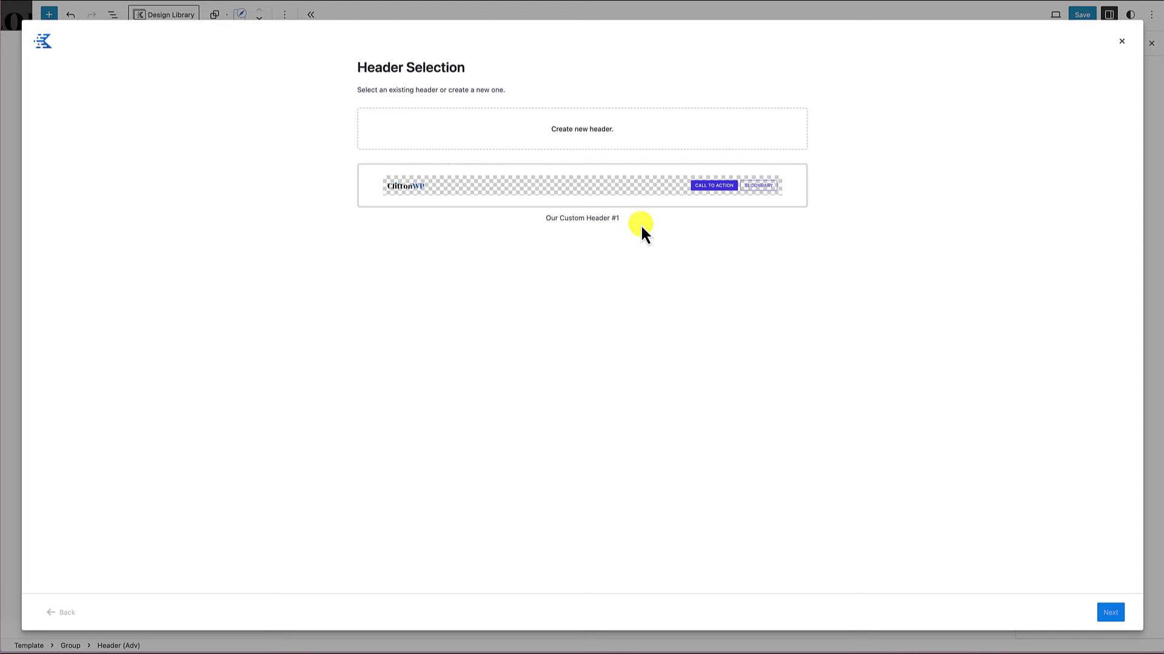
pyautogui.click(576, 200)
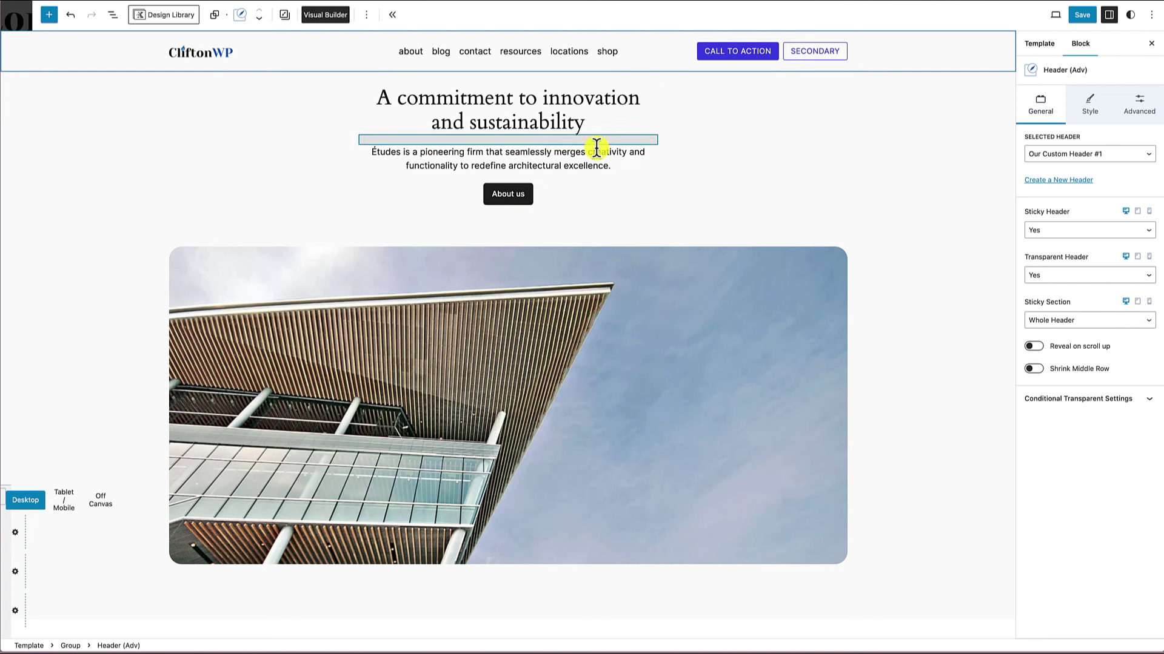
# Save the changes to the Blog Home template and Our Custom Header #1
pyautogui.click(39, 65)
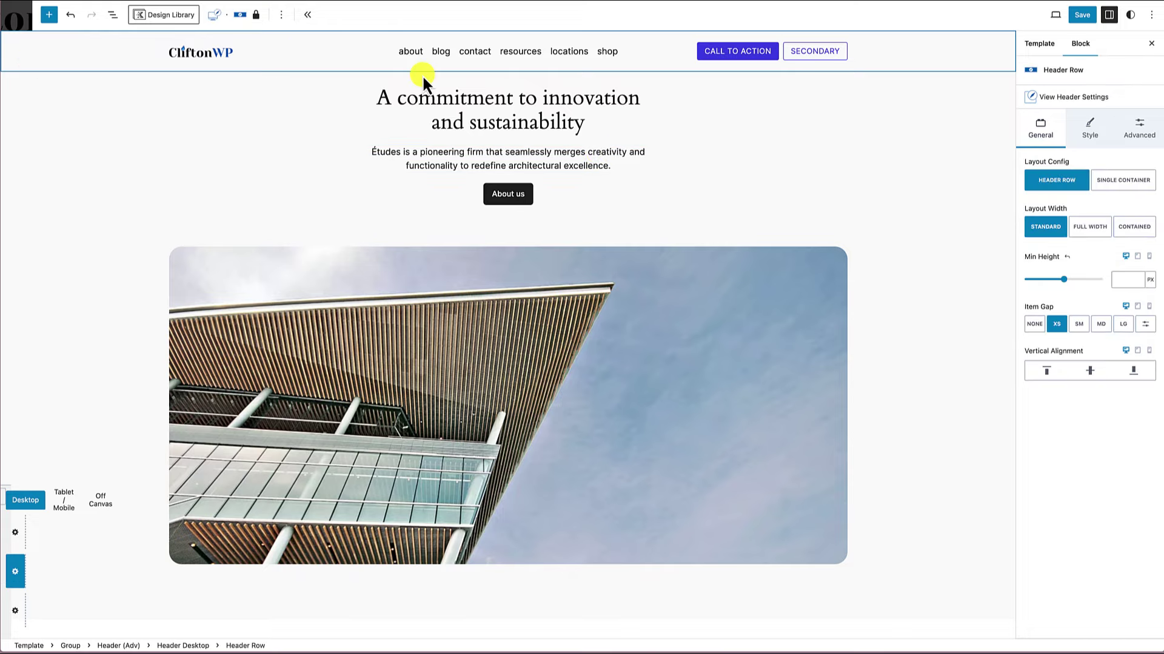
pyautogui.click(990, 61)
pyautogui.click(1082, 14)
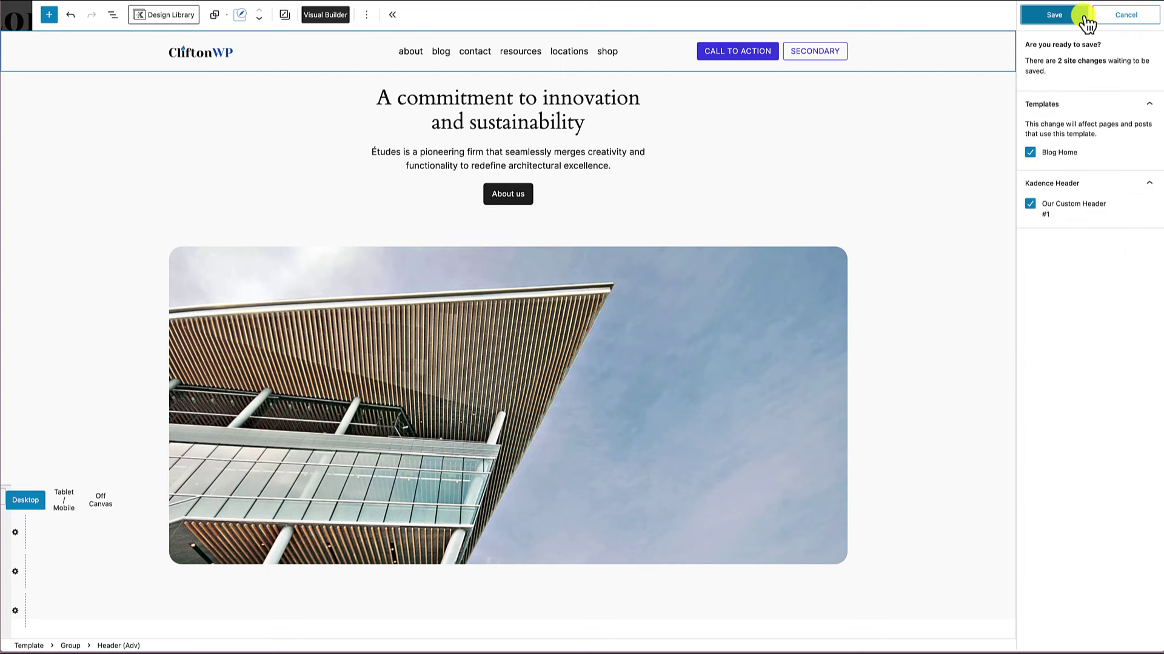
pyautogui.click(1084, 19)
# Reload the live home page and check how its header looks and behaves while scrolling
pyautogui.click(21, 28)
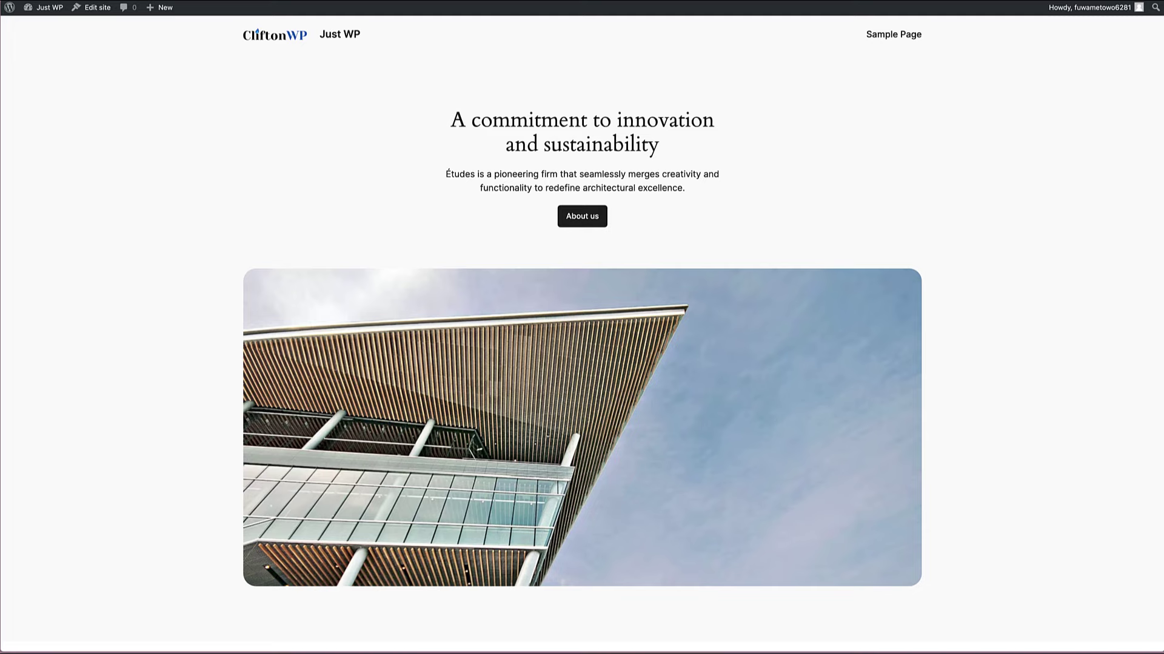
pyautogui.press('F5')
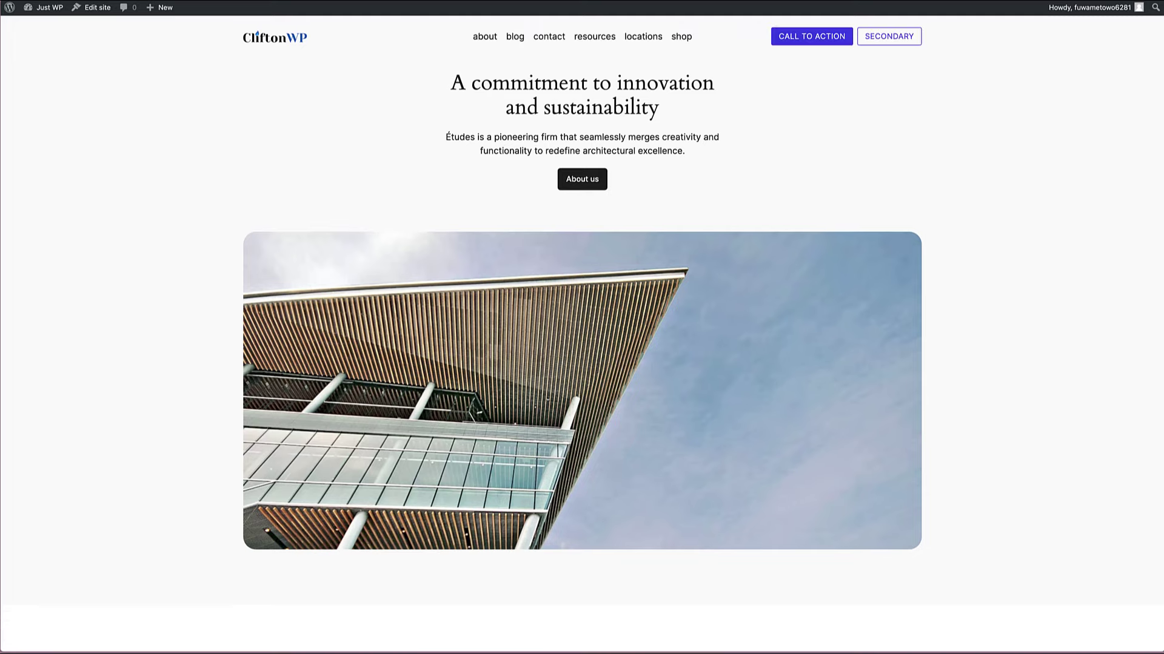
pyautogui.scroll(-2, 416, 116)
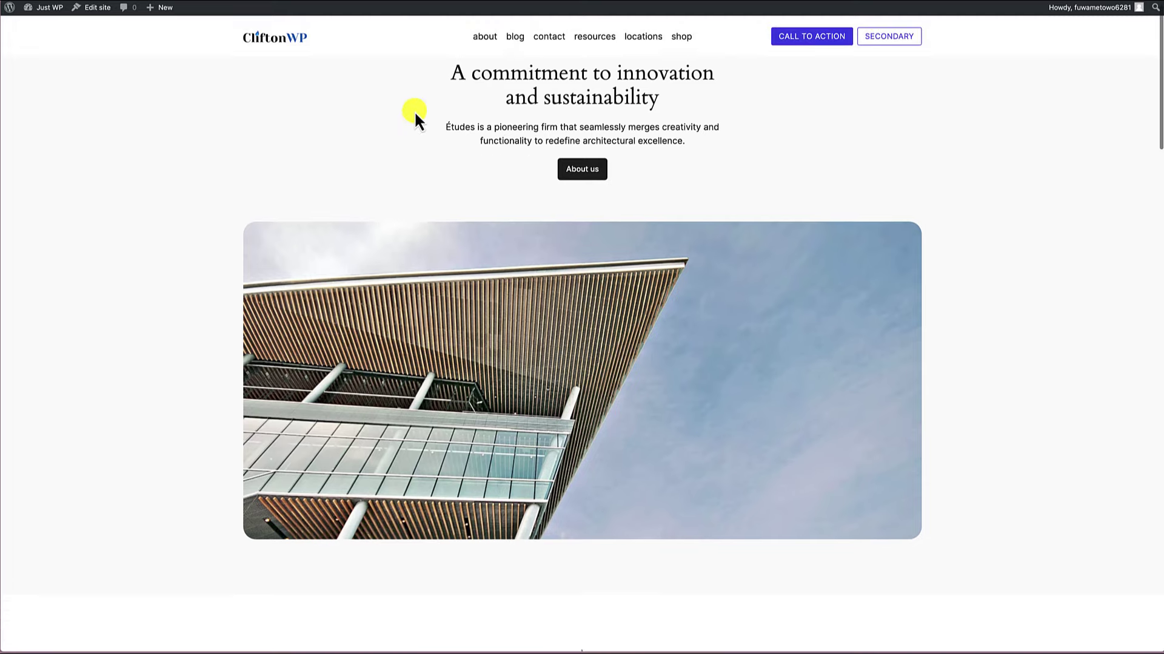
pyautogui.scroll(2, 407, 61)
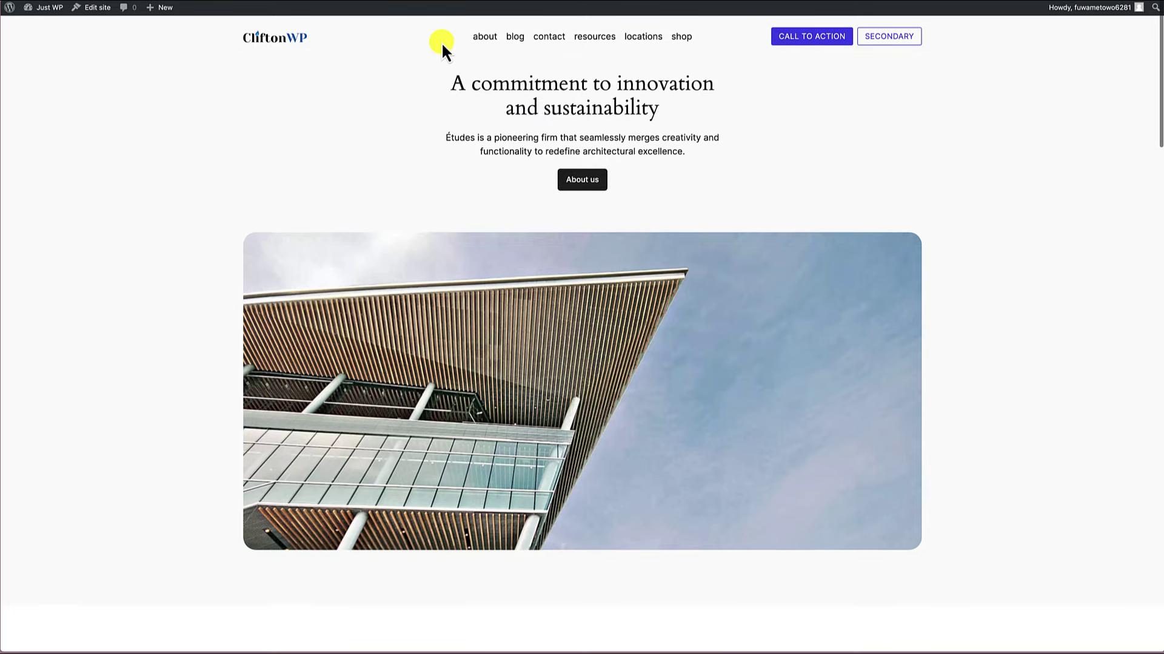
# View the published Sample Page from the site's list of pages to compare its header
pyautogui.click(43, 27)
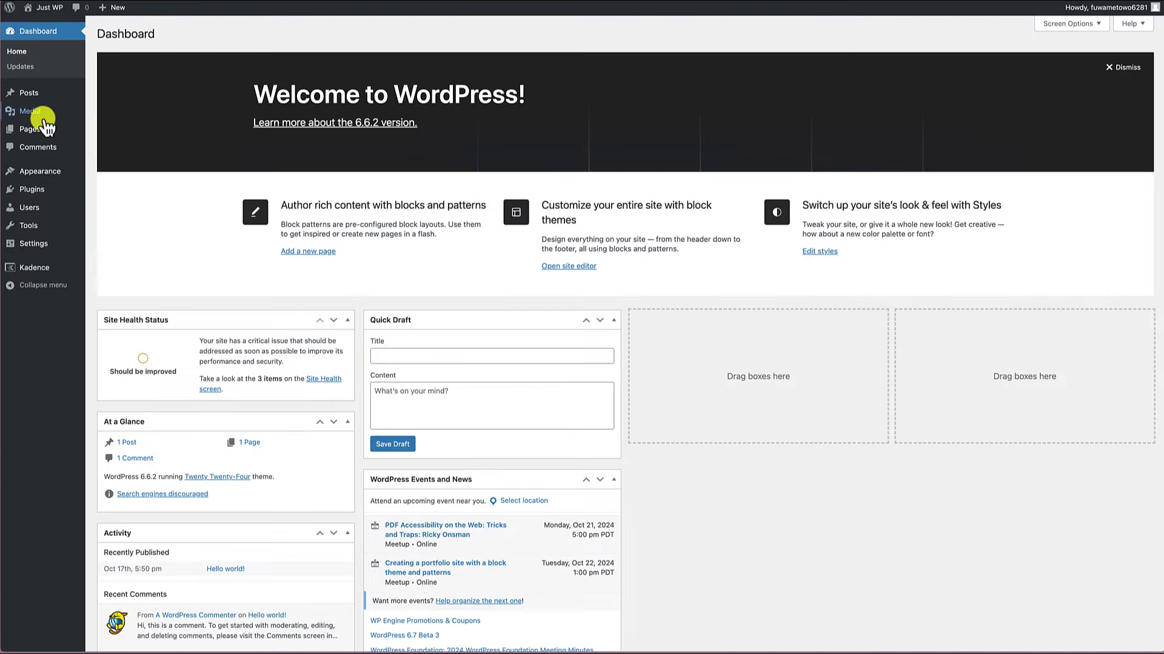
pyautogui.moveTo(37, 126)
pyautogui.click(109, 131)
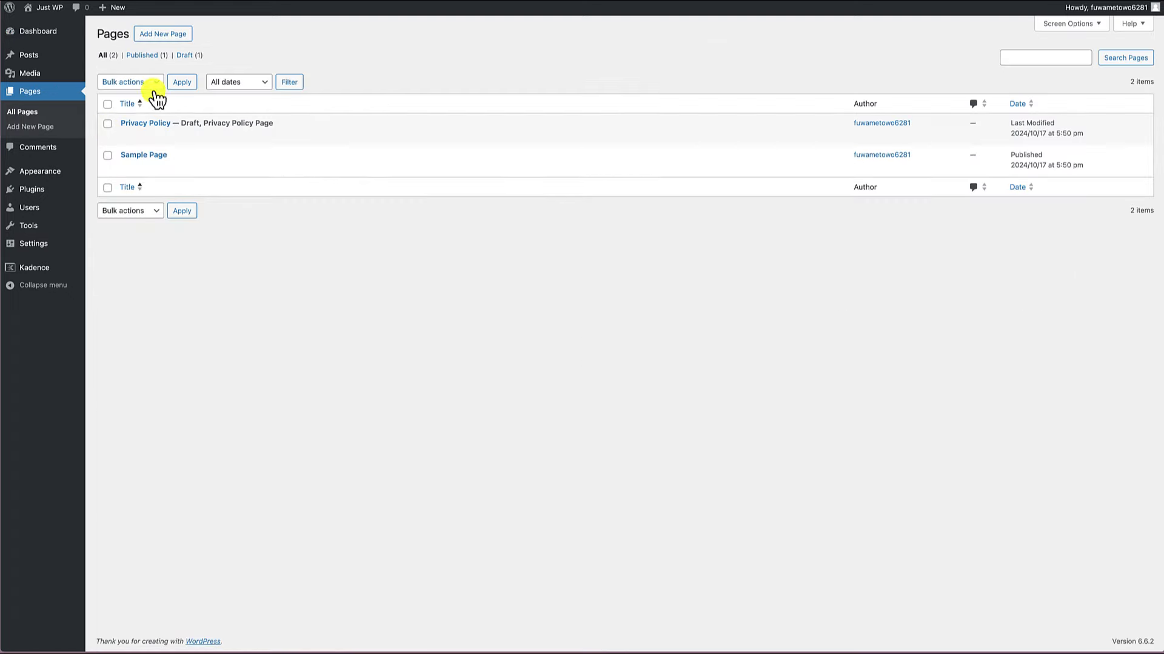
pyautogui.click(208, 168)
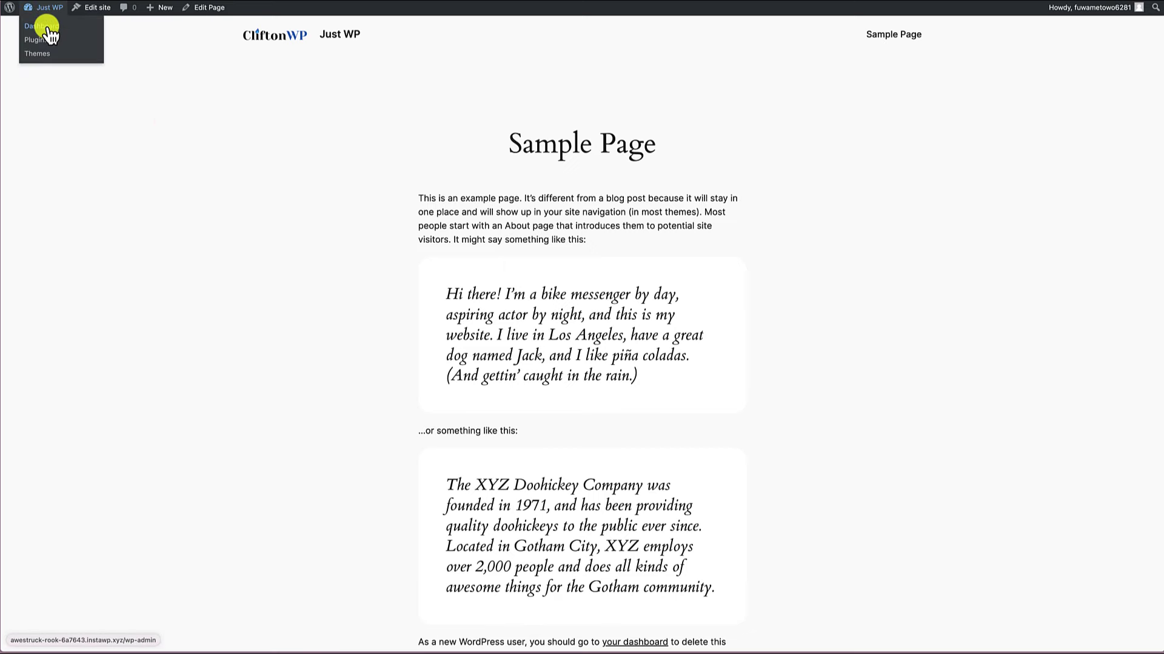
# Return to the dashboard and open the list of saved Kadence headers
pyautogui.click(42, 26)
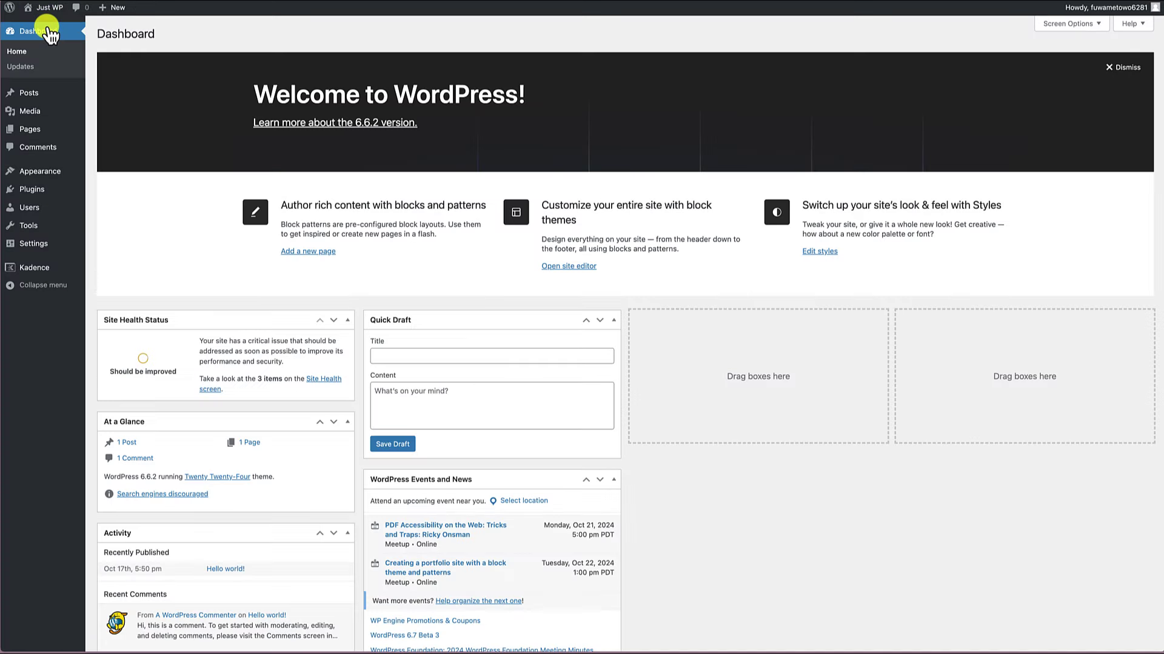
pyautogui.moveTo(52, 267)
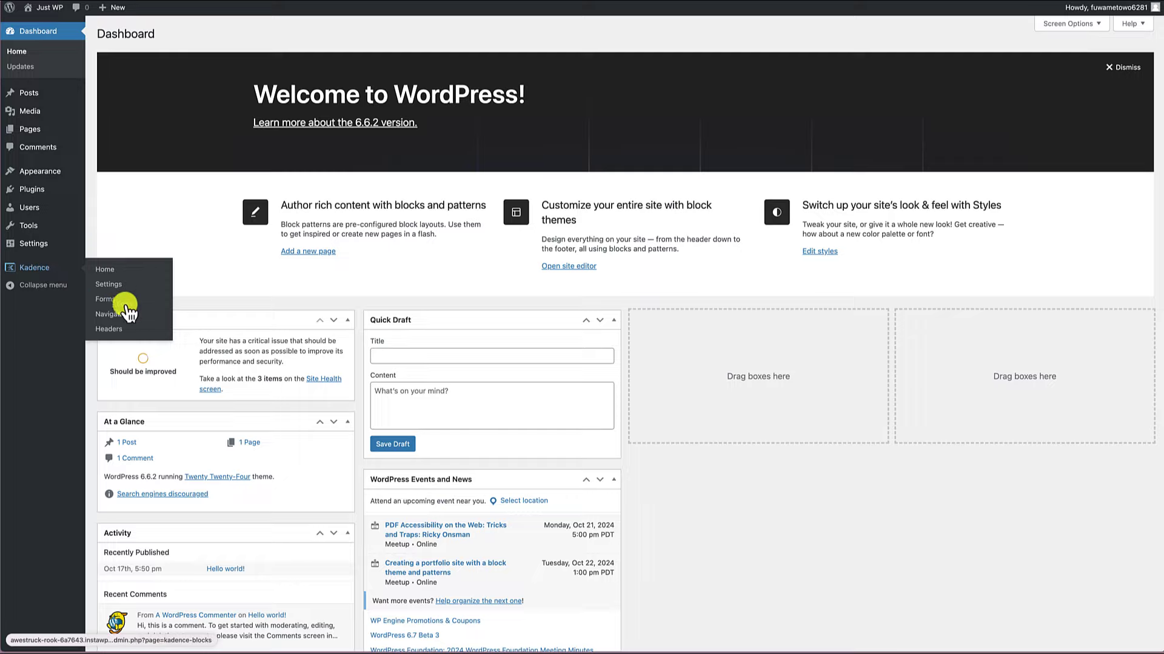
pyautogui.click(112, 329)
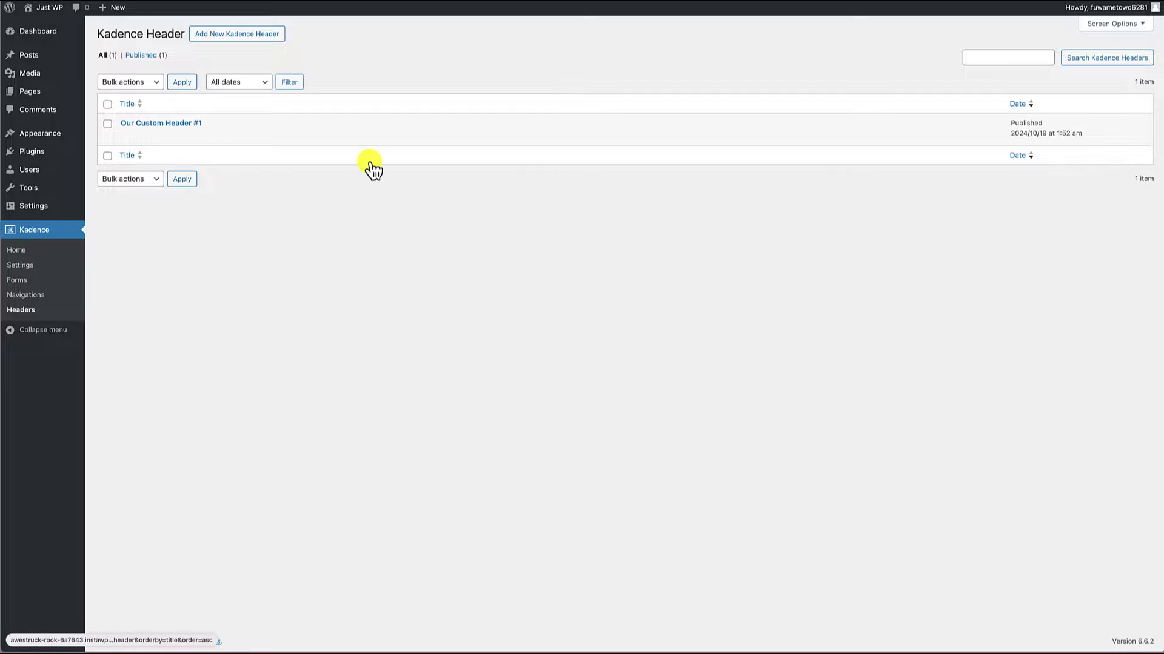
# Activate the Kadence theme in place of Twenty Twenty-Four
pyautogui.moveTo(64, 134)
pyautogui.click(108, 134)
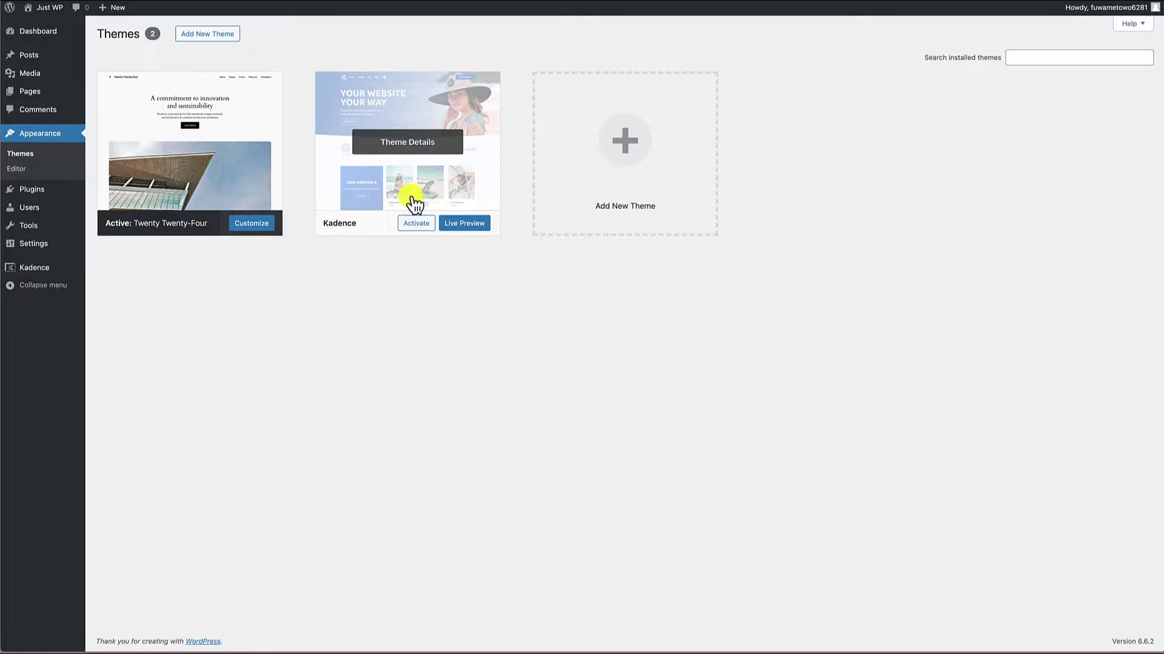
pyautogui.click(416, 223)
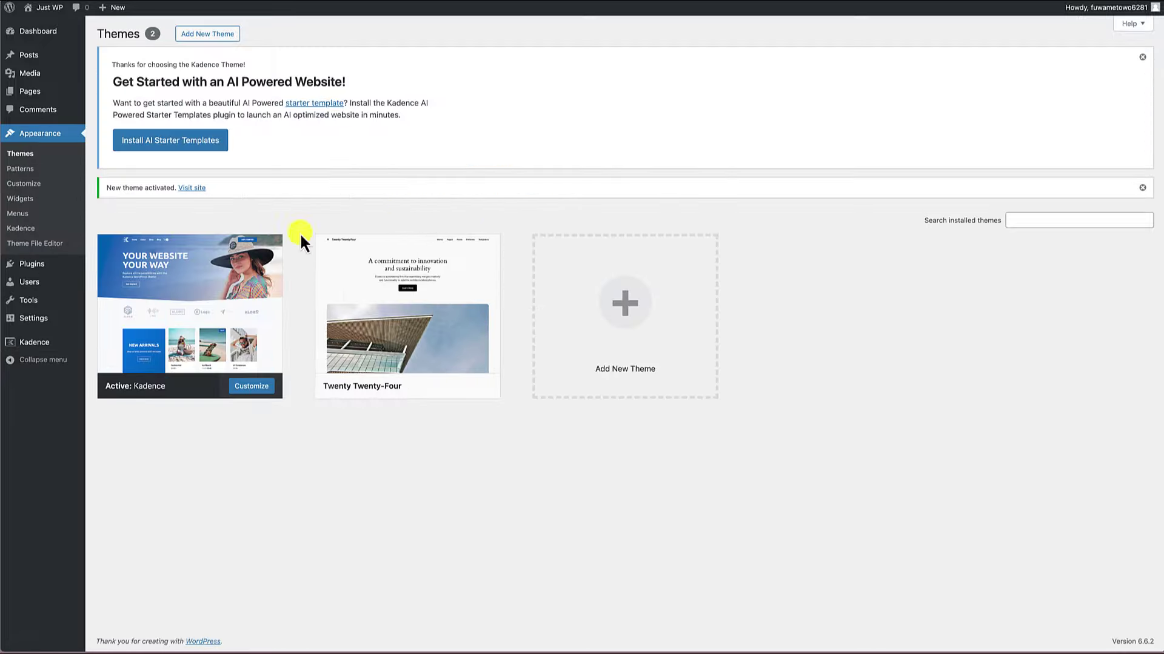
# View the live home page and Sample Page under the Kadence theme, and open the Customizer from there
pyautogui.click(61, 11)
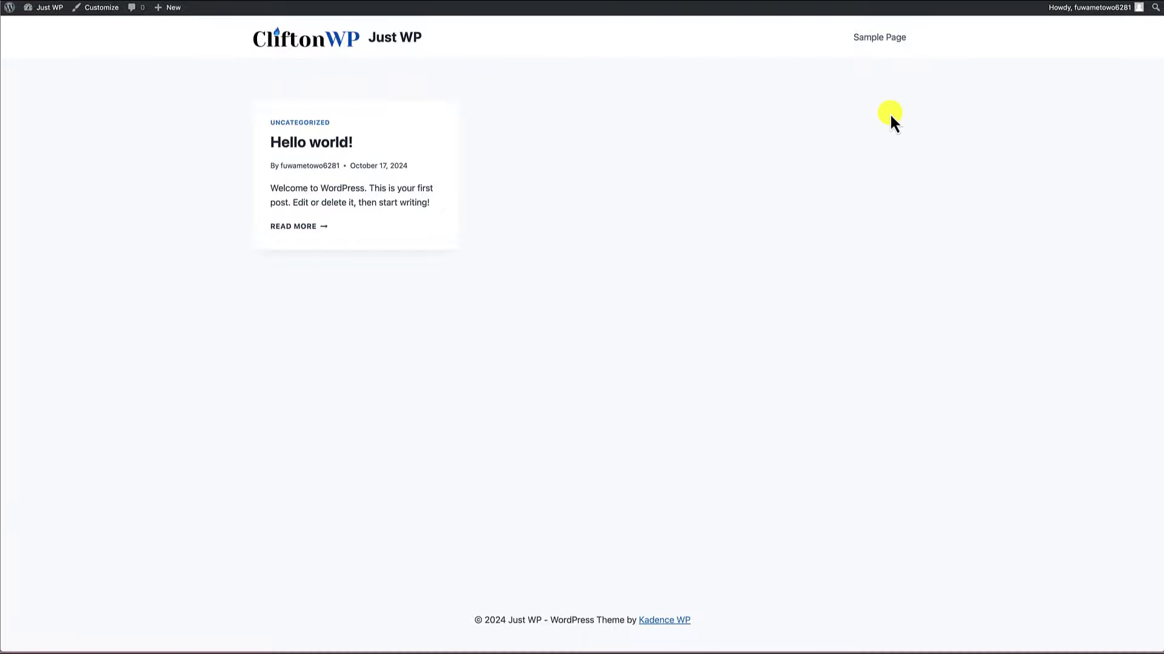
pyautogui.click(875, 54)
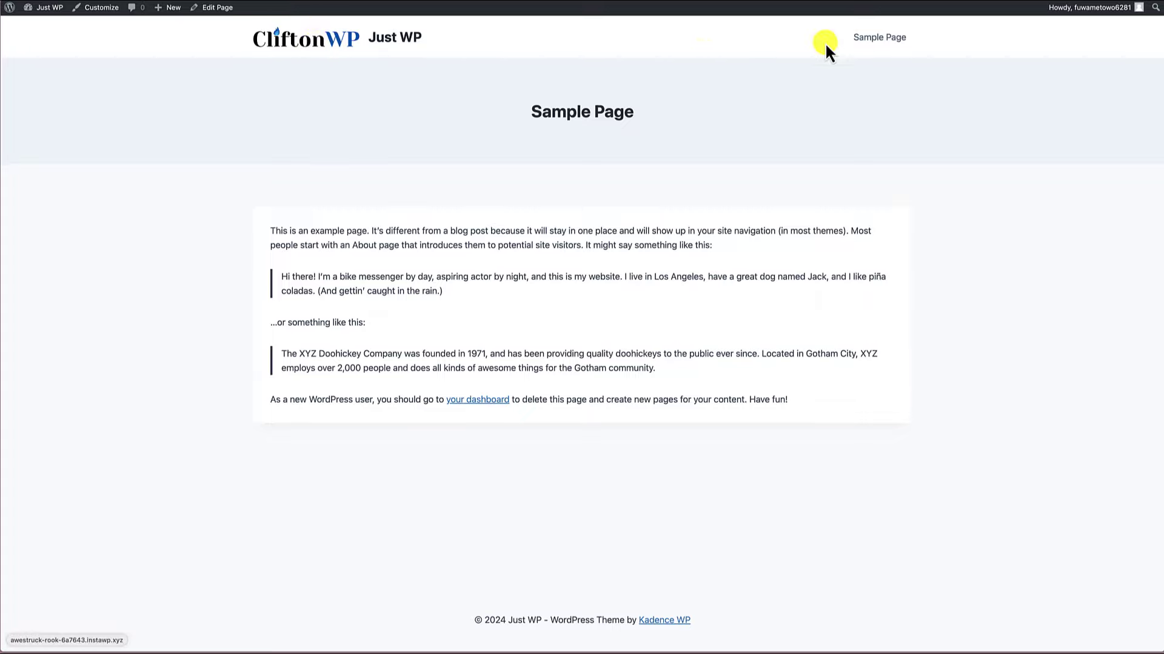
pyautogui.click(102, 8)
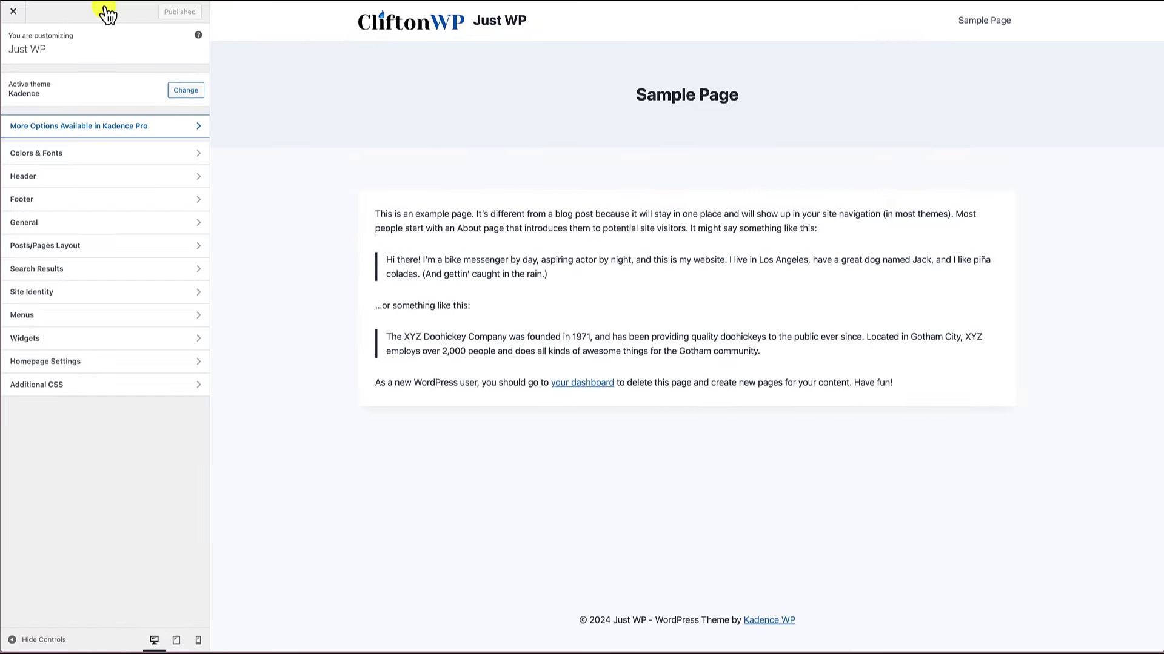
# Enable the block header in the Customizer with Our Custom Header #1 as the header block, then publish and exit
pyautogui.click(52, 178)
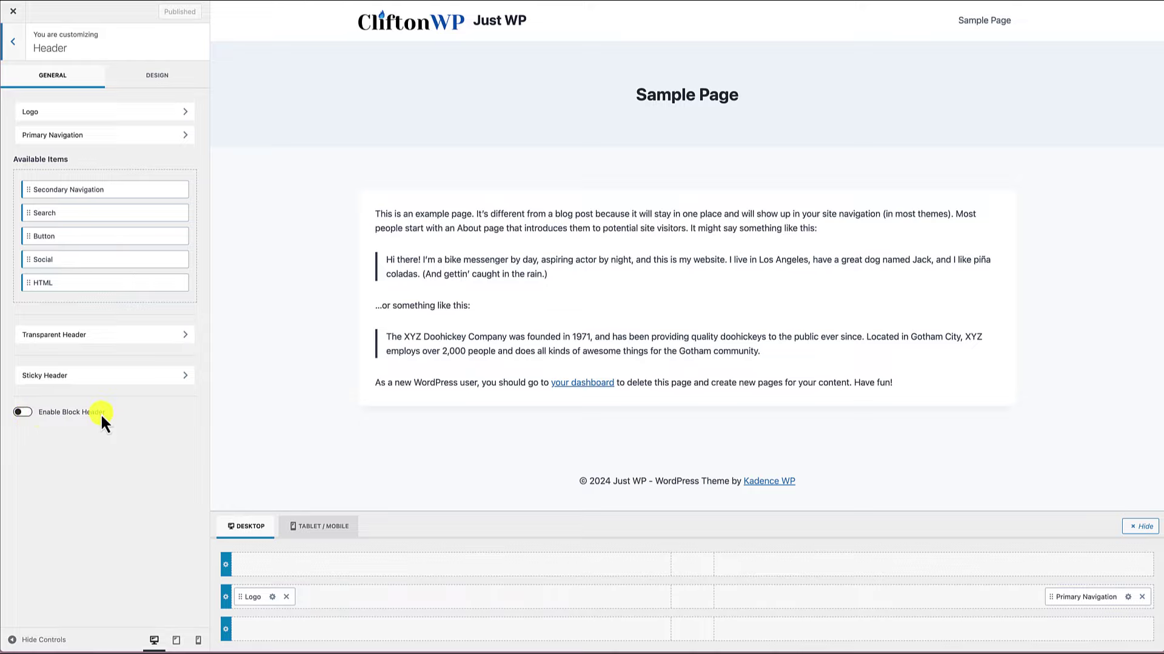
pyautogui.click(28, 412)
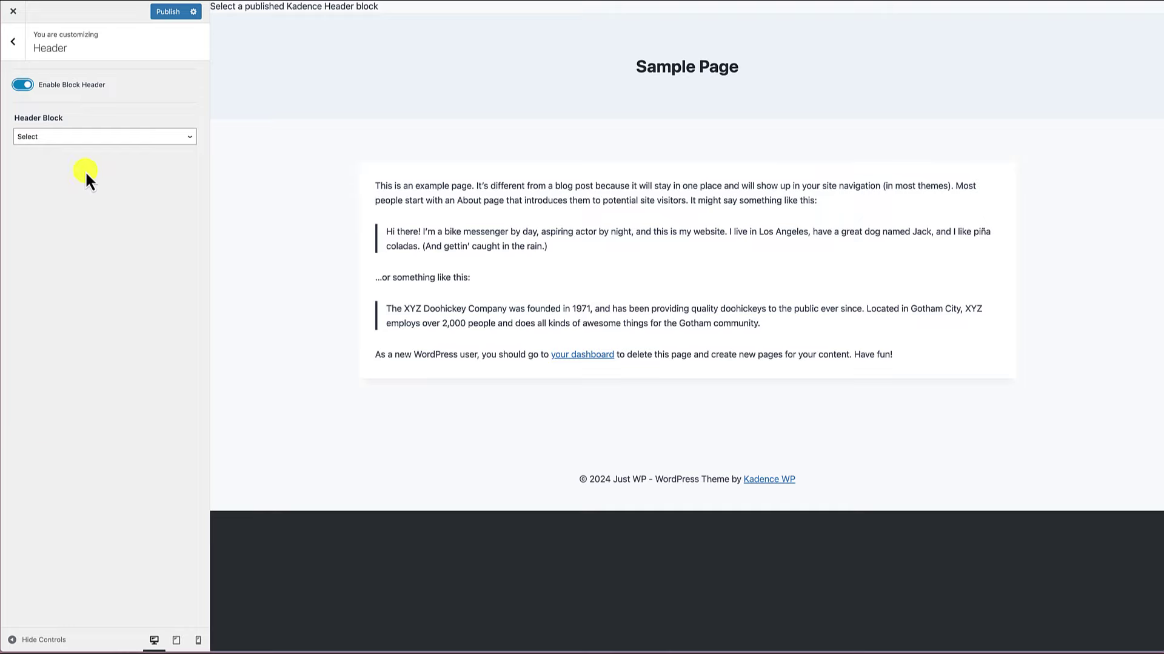
pyautogui.click(96, 135)
pyautogui.click(96, 126)
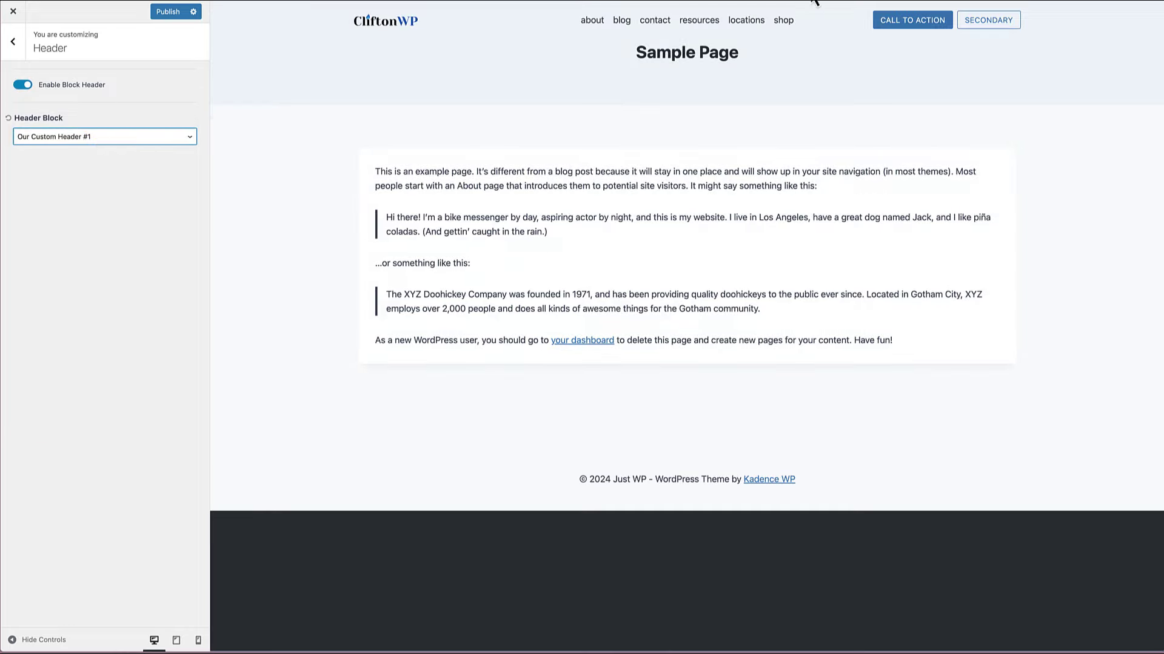
pyautogui.click(165, 12)
pyautogui.click(13, 11)
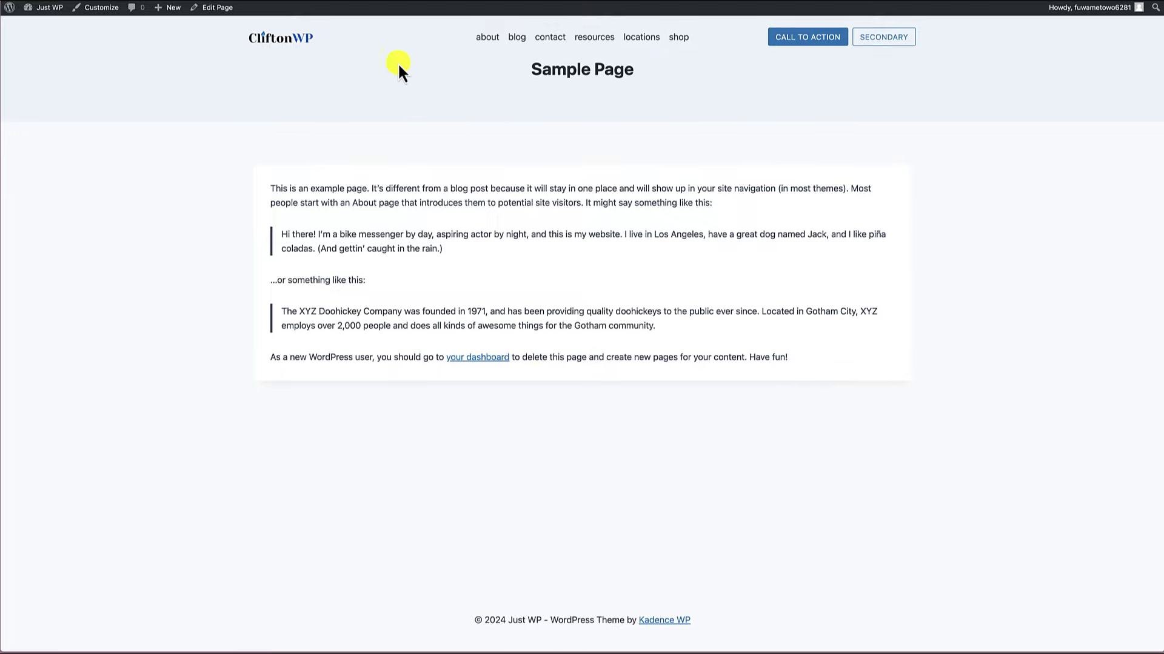
# View the live home page's header, and open Our Custom Header #1 from the saved Kadence headers for editing
pyautogui.click(300, 45)
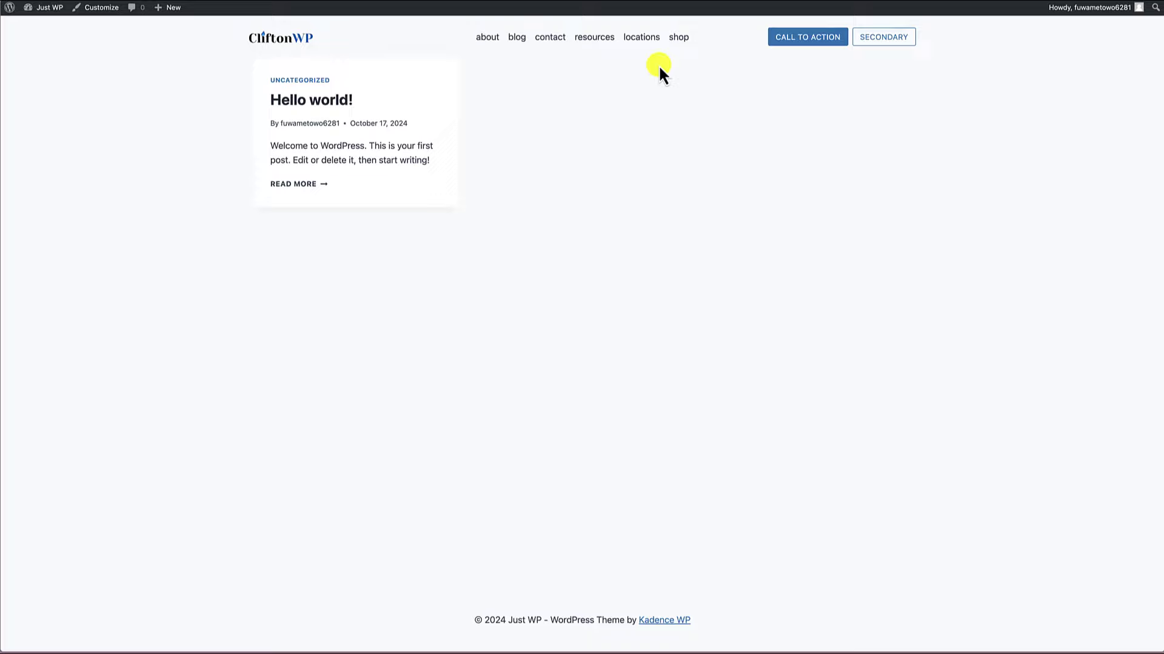
pyautogui.click(45, 28)
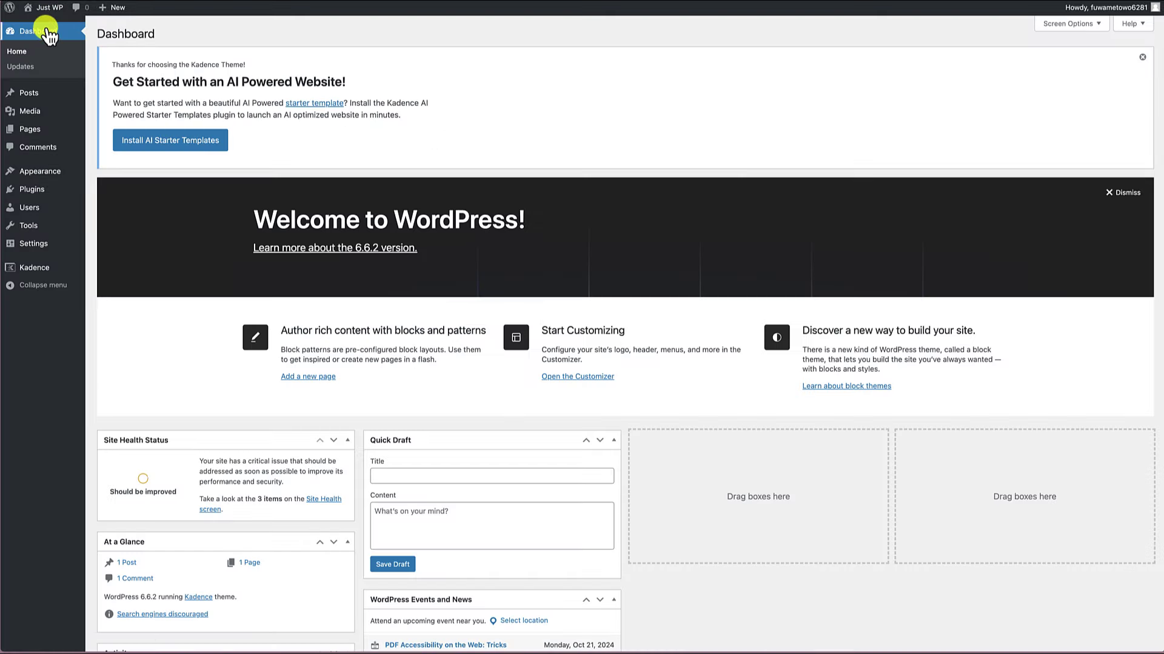
pyautogui.moveTo(32, 272)
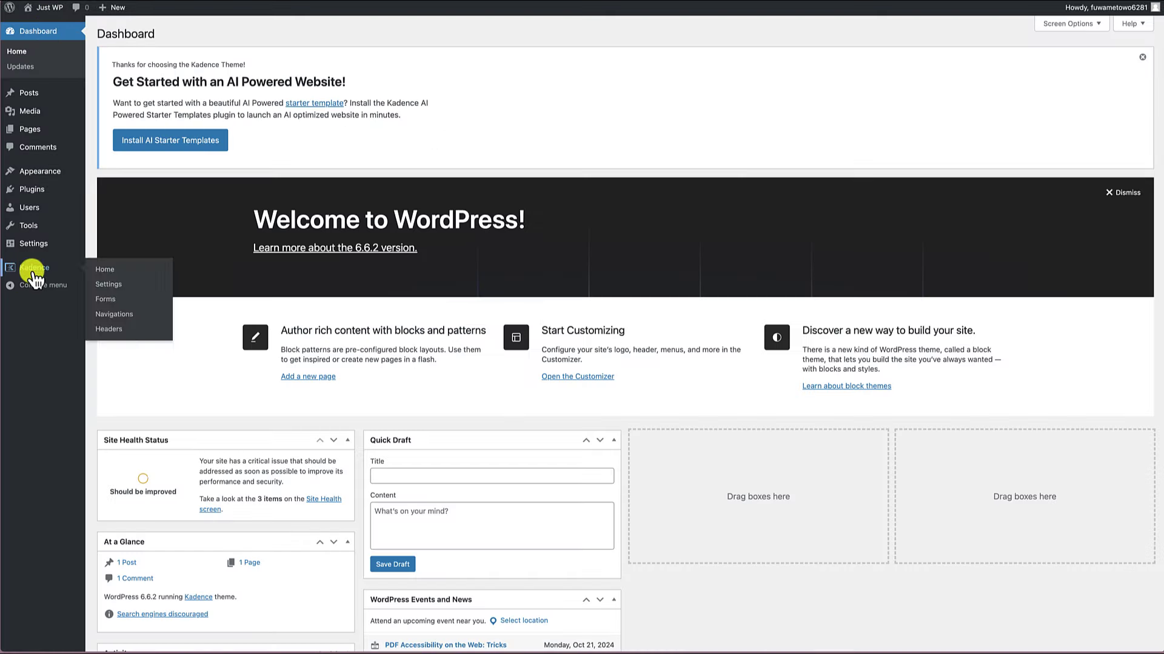
pyautogui.click(108, 328)
pyautogui.click(124, 258)
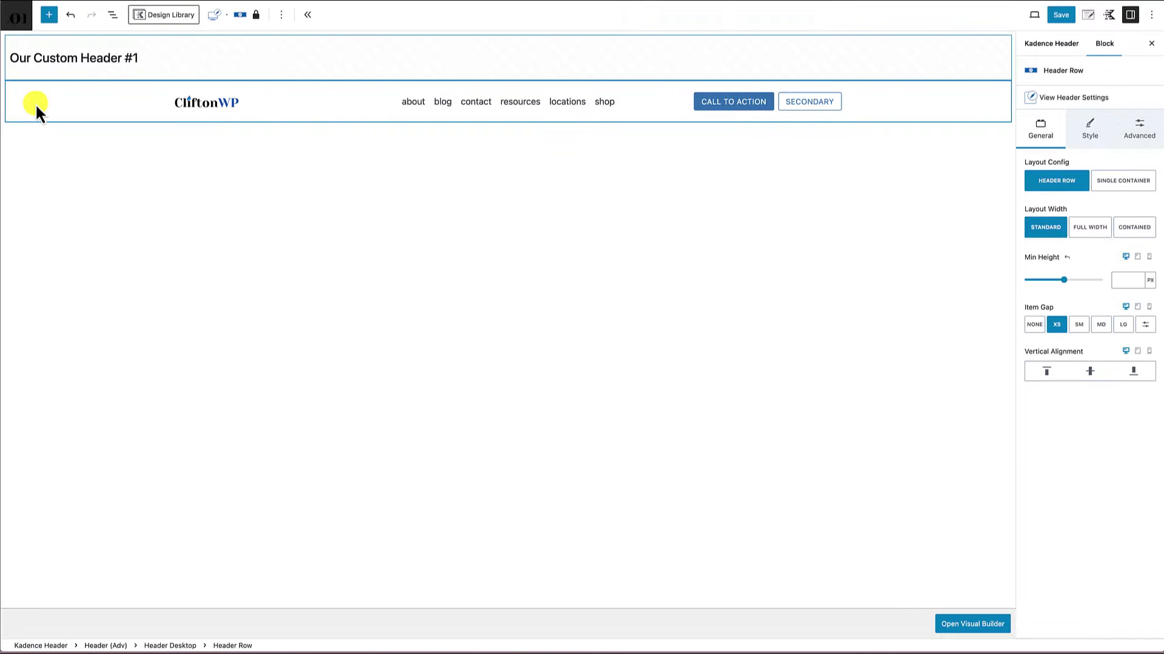
# Reset the header's desktop Sticky Header and Transparent Header settings to "-", save it, and view the live home page
pyautogui.click(1070, 98)
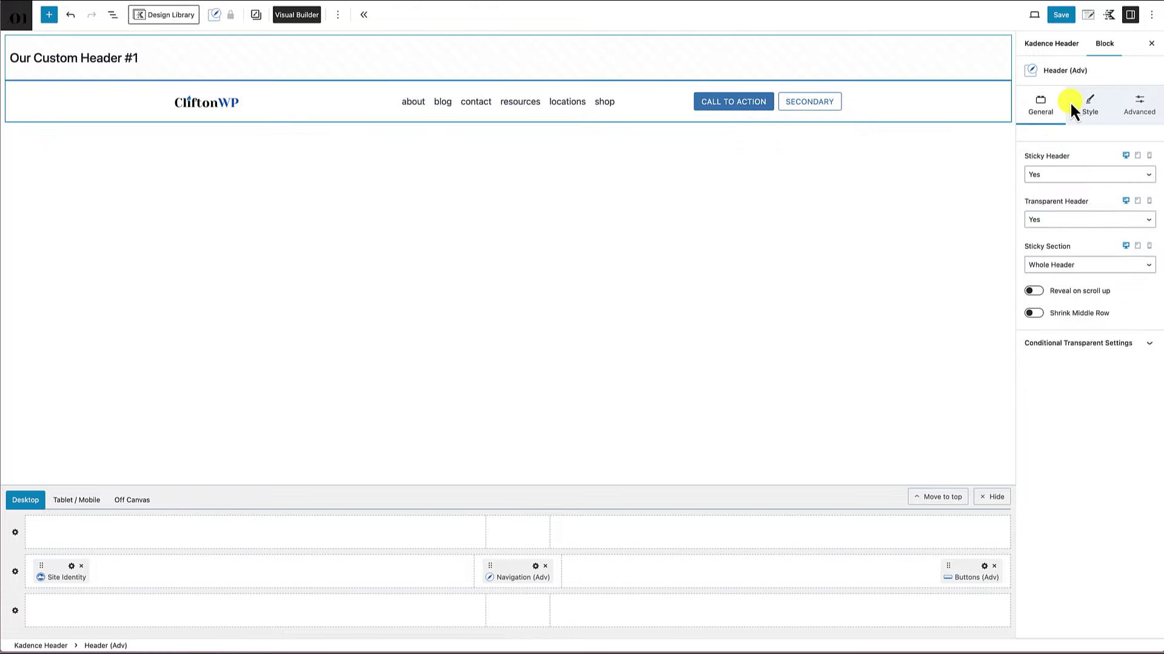
pyautogui.click(1059, 220)
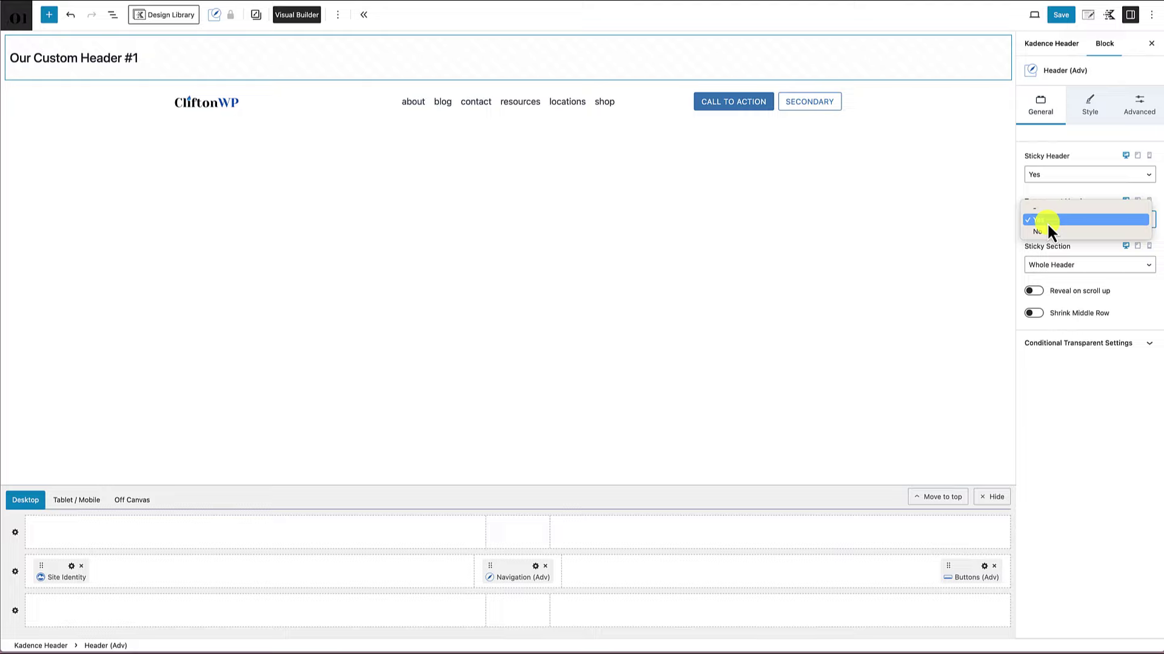
pyautogui.click(1046, 222)
pyautogui.click(1046, 174)
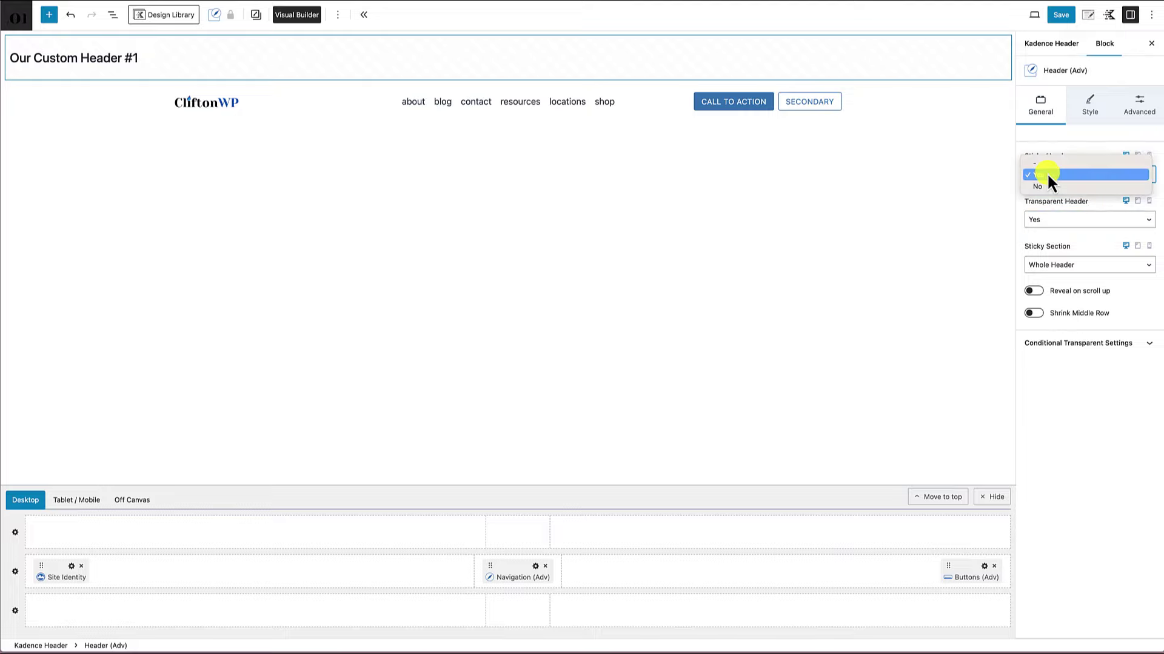
pyautogui.click(1043, 163)
pyautogui.click(1046, 219)
pyautogui.click(1045, 209)
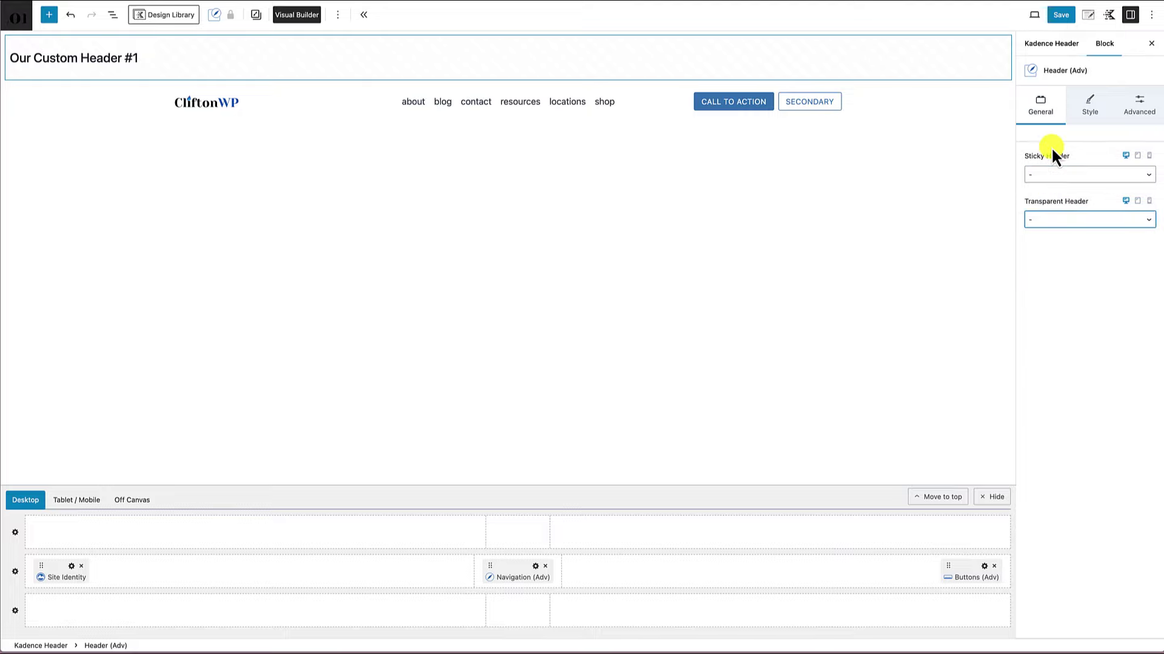
pyautogui.click(1061, 14)
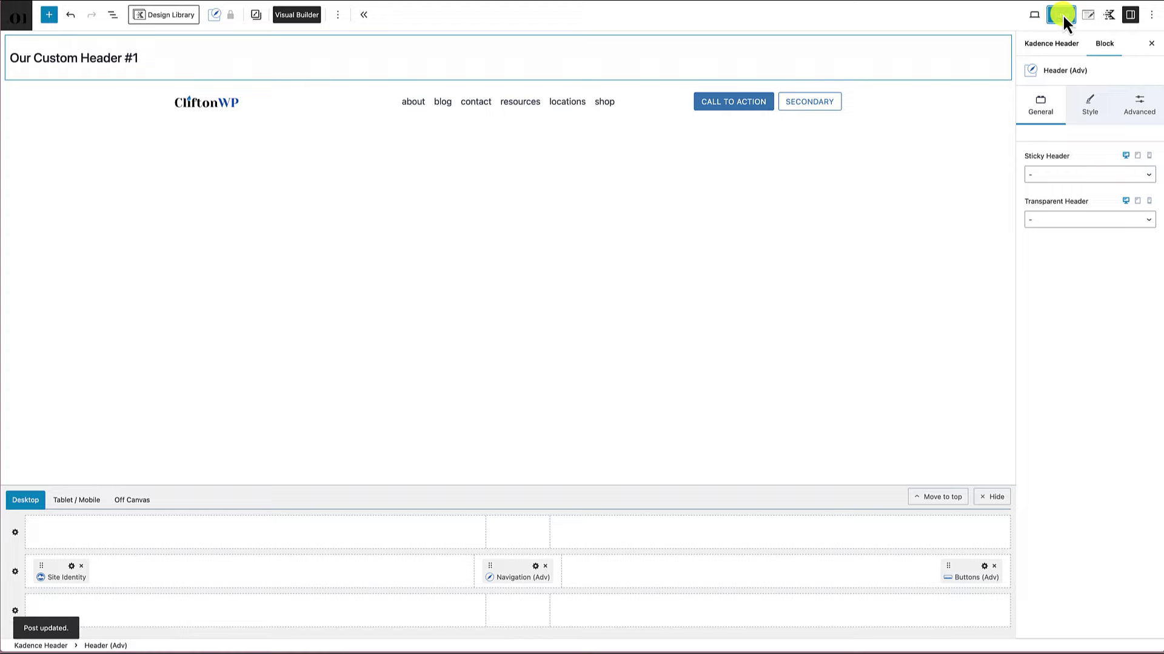
pyautogui.click(18, 20)
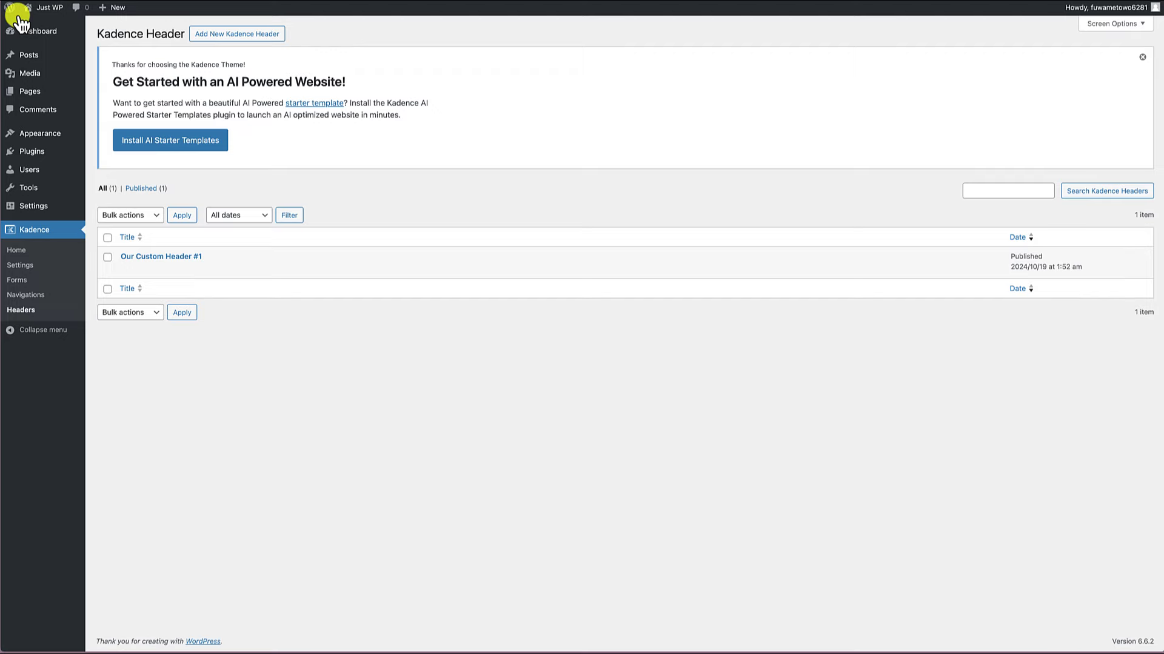
pyautogui.click(49, 11)
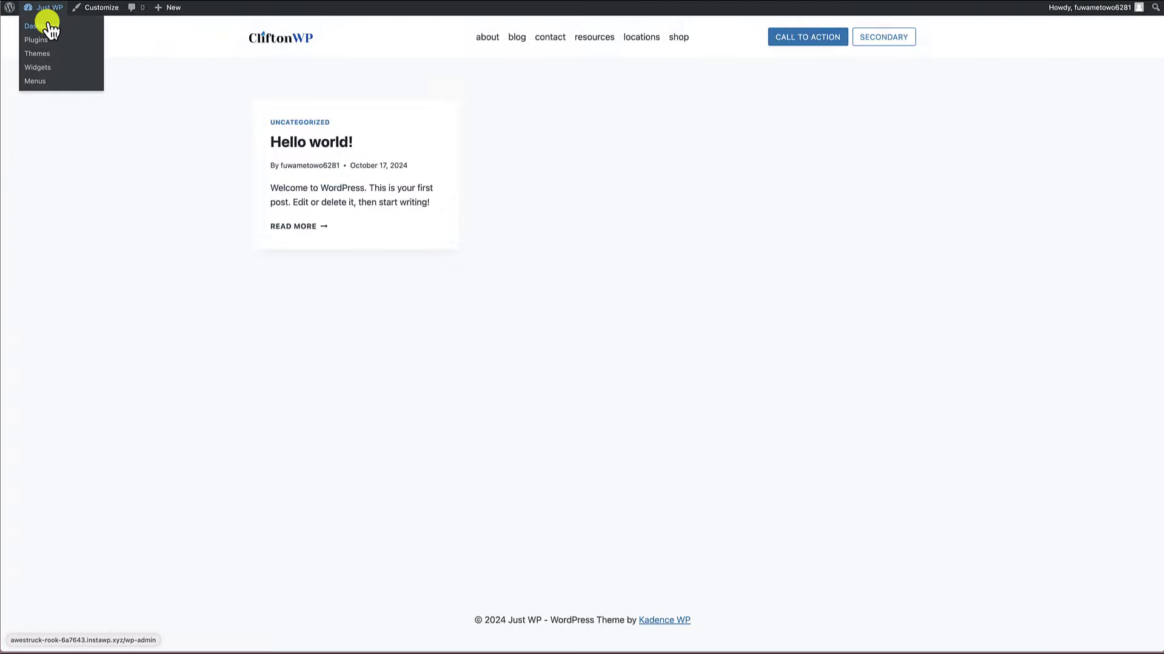
# Activate the Twenty Twenty-Four theme in place of Kadence
pyautogui.click(48, 25)
pyautogui.moveTo(38, 171)
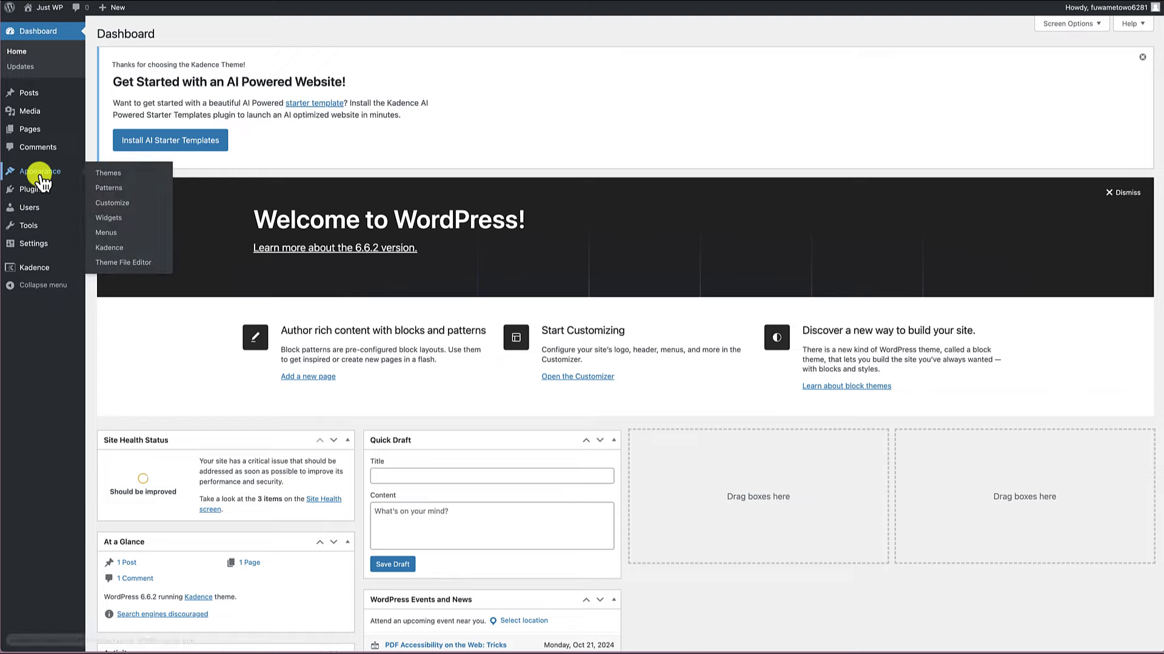
pyautogui.click(105, 179)
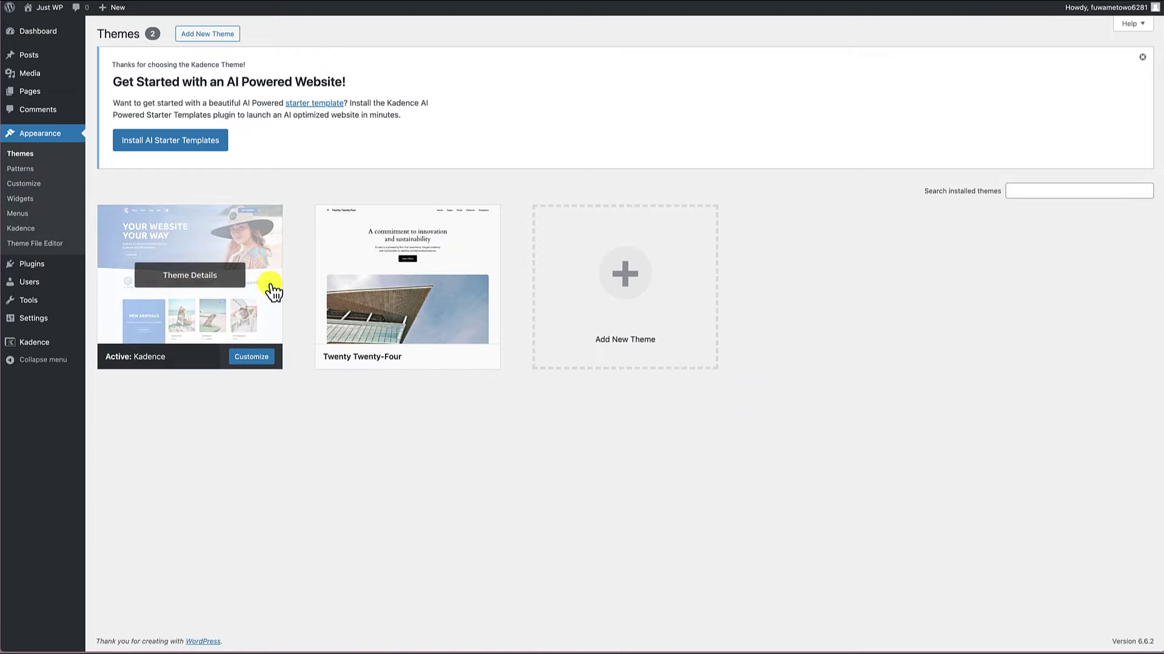
pyautogui.moveTo(393, 327)
pyautogui.click(416, 358)
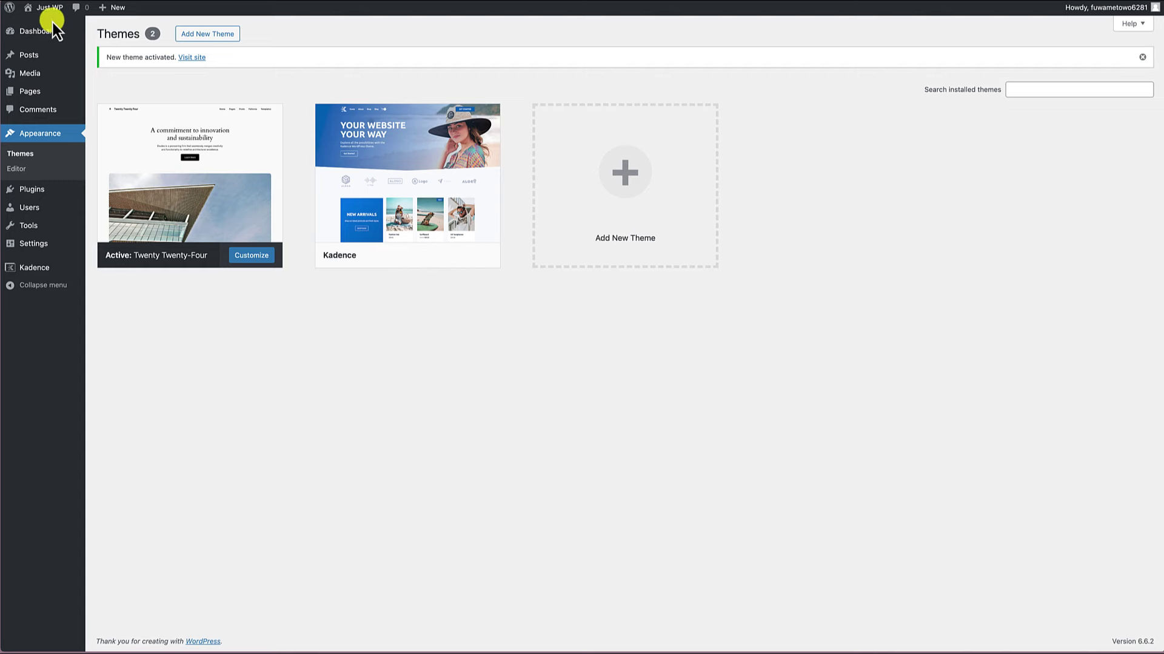
# View the live home page under Twenty Twenty-Four and check how its header behaves when the page scrolls
pyautogui.click(51, 8)
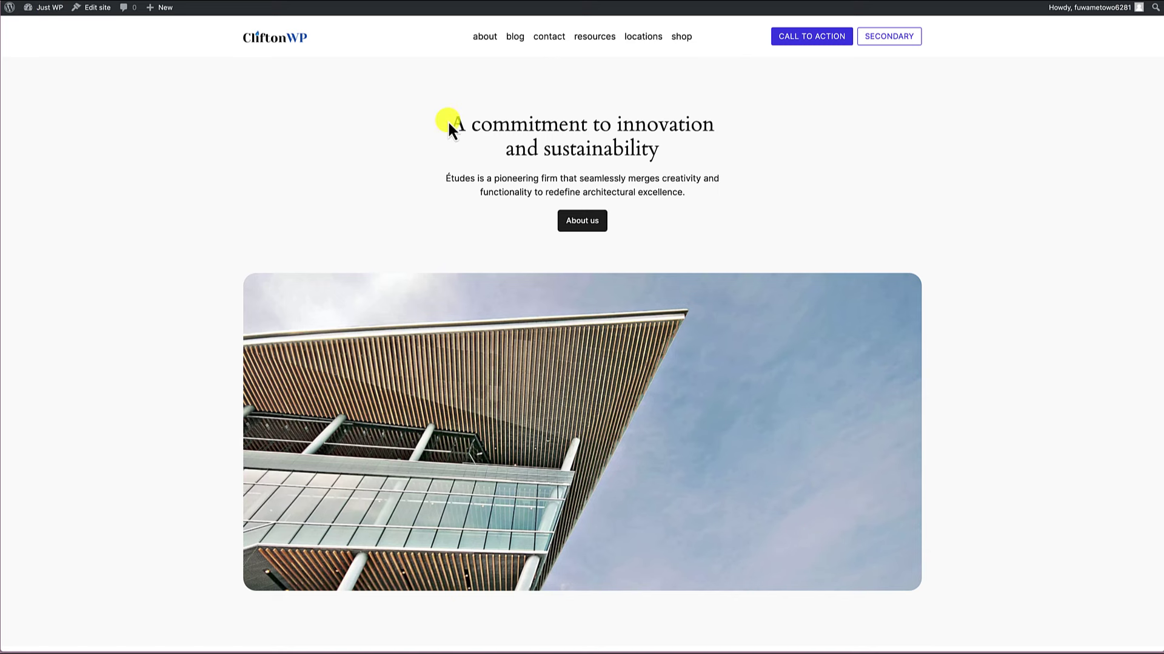
pyautogui.scroll(-2, 428, 140)
pyautogui.scroll(2, 426, 141)
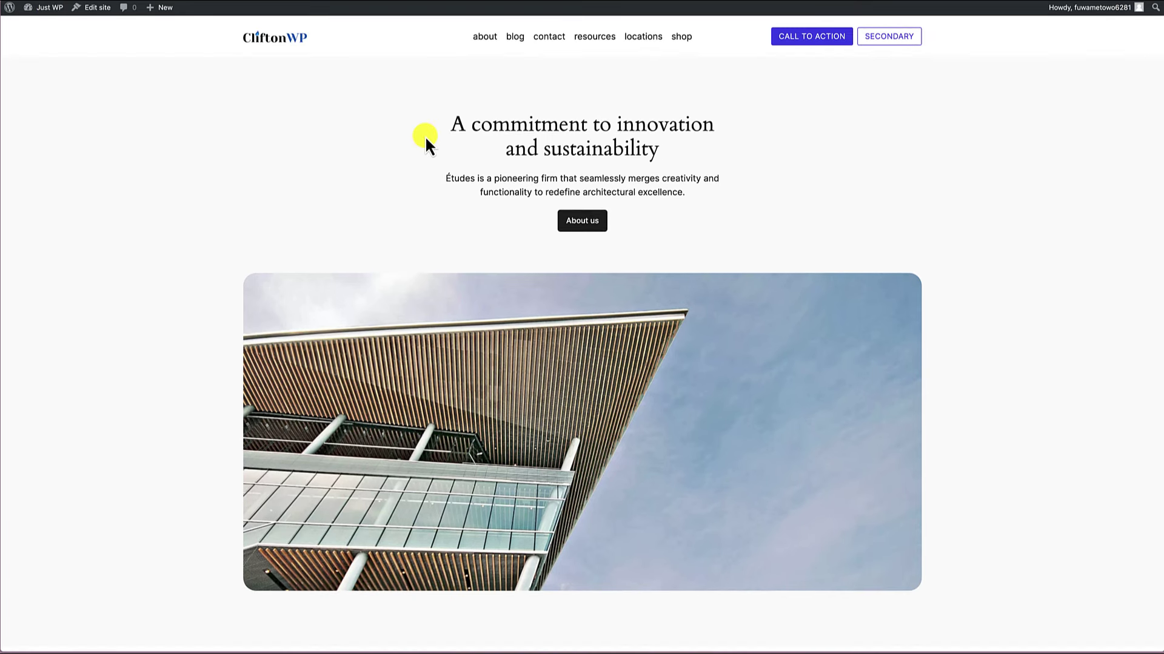